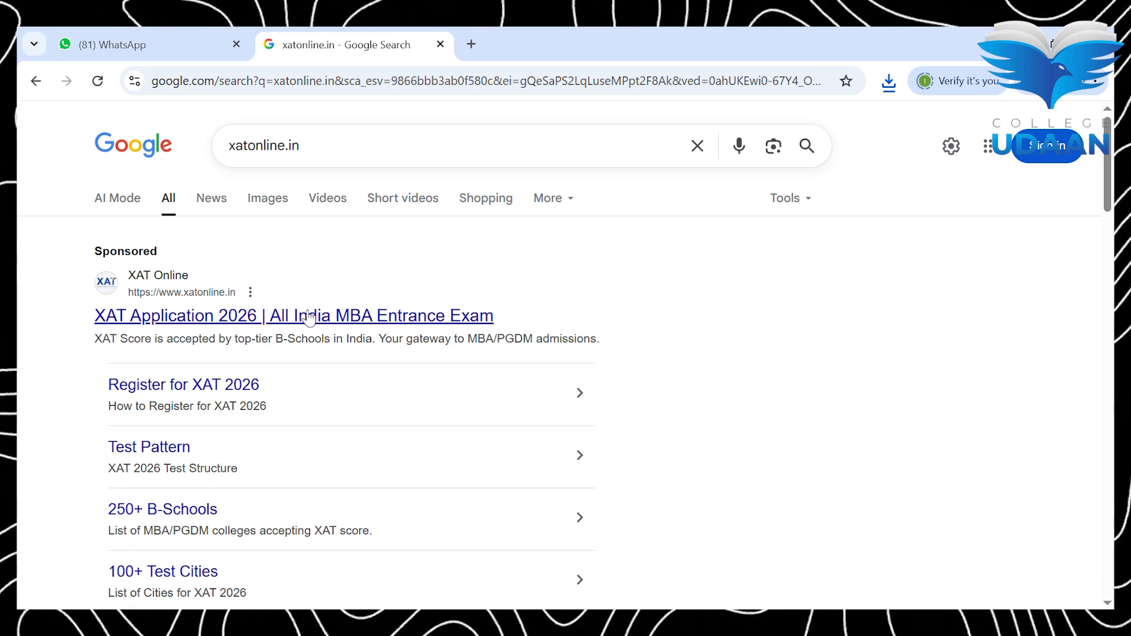
Step: Open XAT Online and enter the candidate's name, e-mail, mobile number and password
{"action": "left_click", "coordinate": [233, 323]}
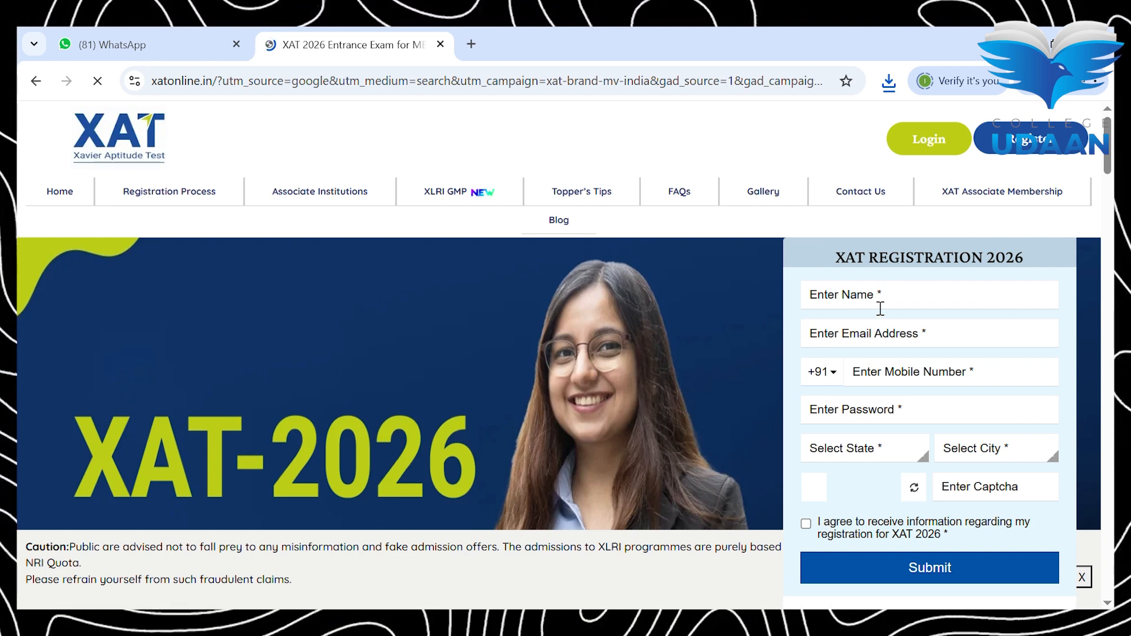
{"action": "type", "text": "Anshika"}
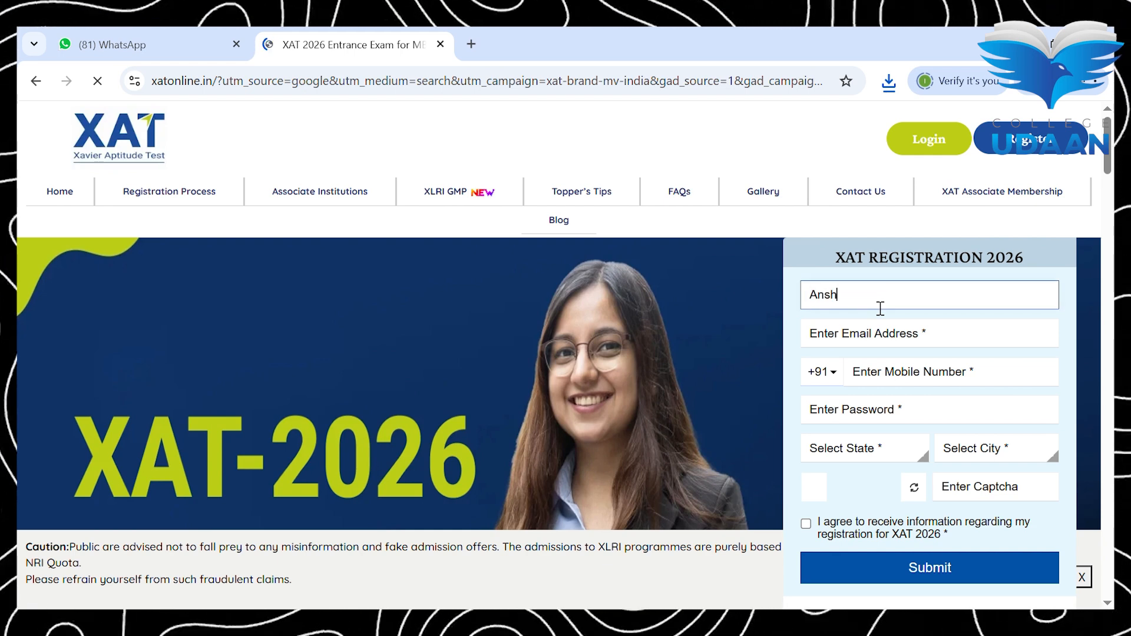
{"action": "left_click", "coordinate": [875, 334]}
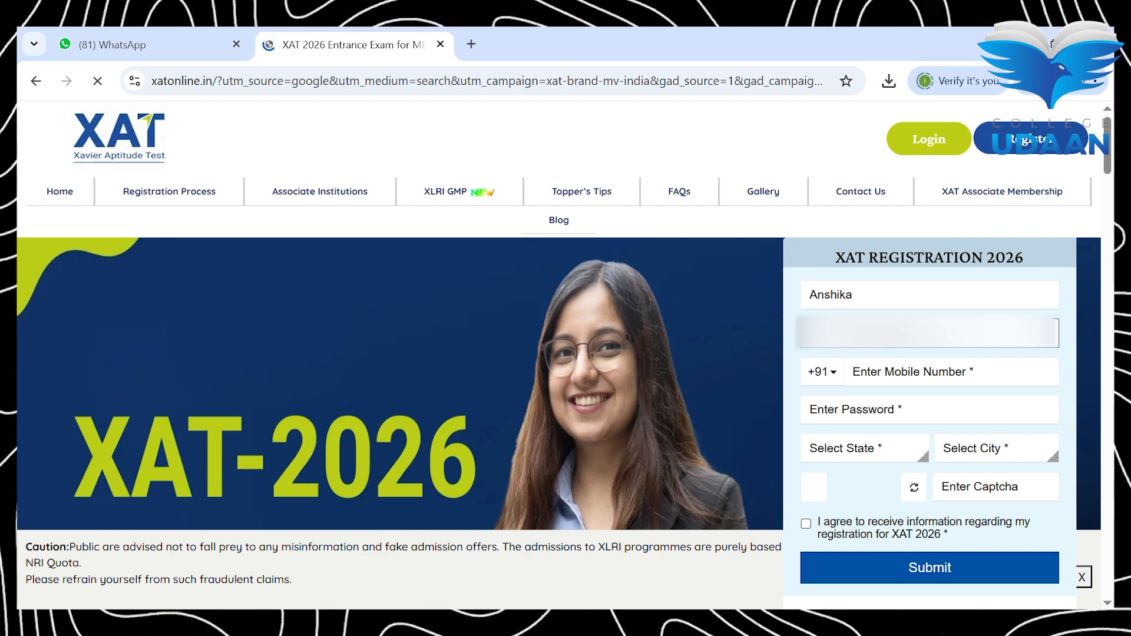
{"action": "left_click", "coordinate": [902, 372]}
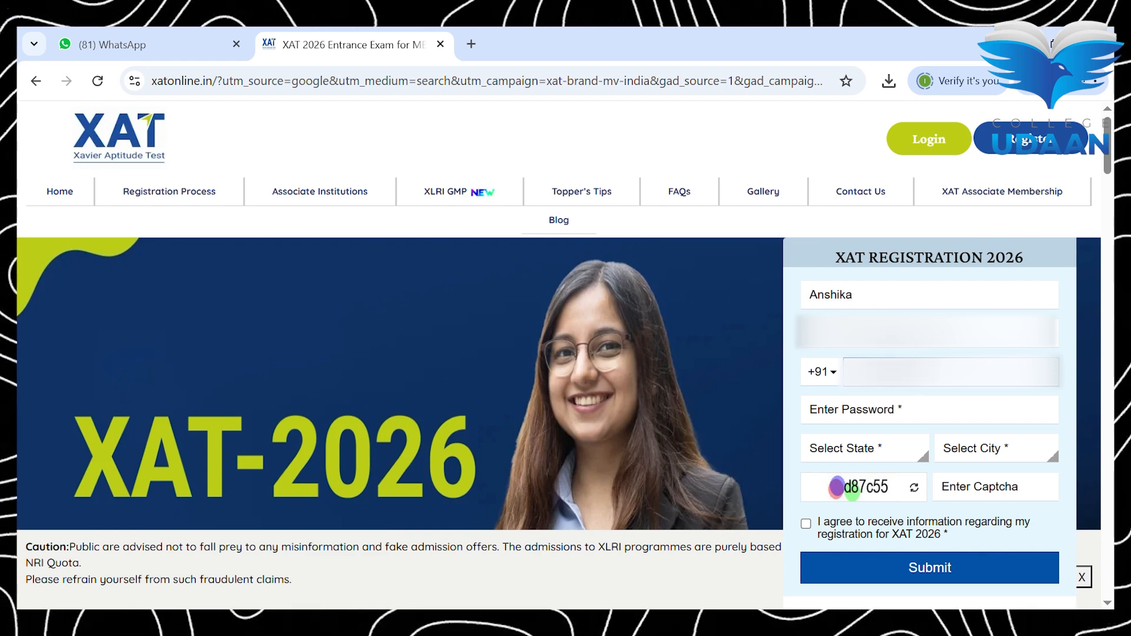
{"action": "left_click", "coordinate": [900, 412]}
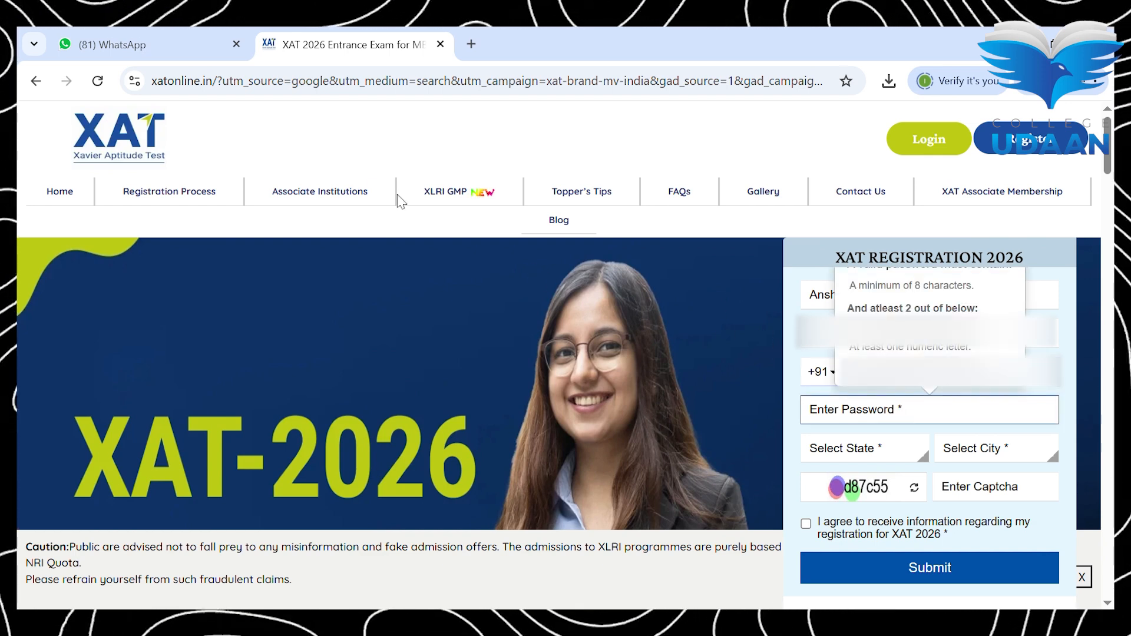
{"action": "key", "text": "ctrl+v"}
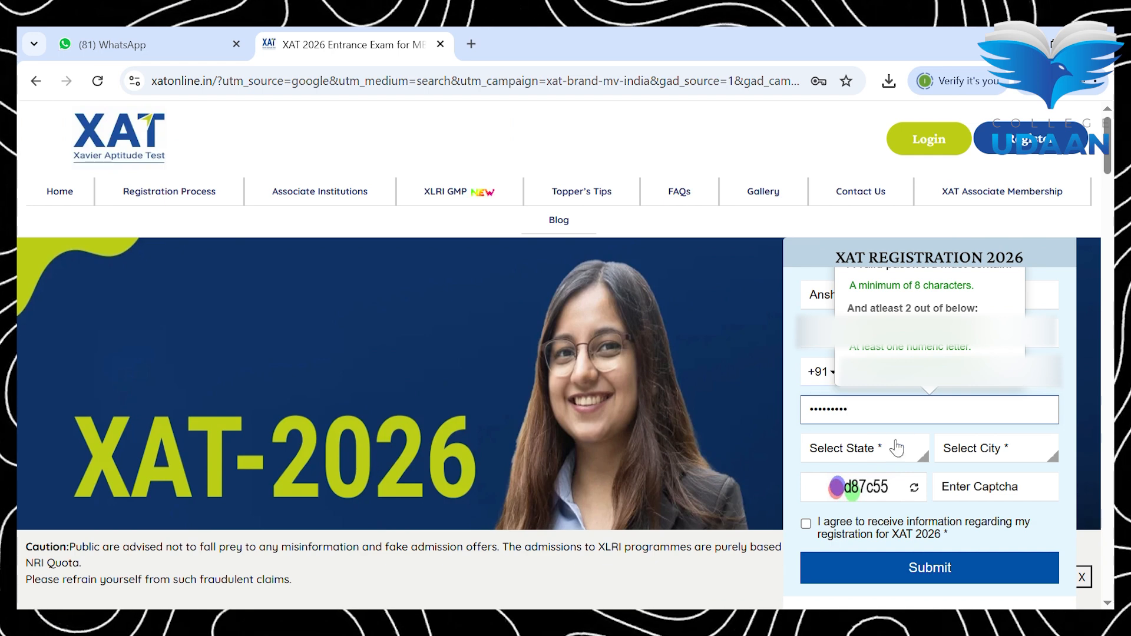
Step: Choose state Delhi and city New Delhi, enter the captcha, tick consent and submit
{"action": "left_click", "coordinate": [875, 449]}
{"action": "key", "text": "d"}
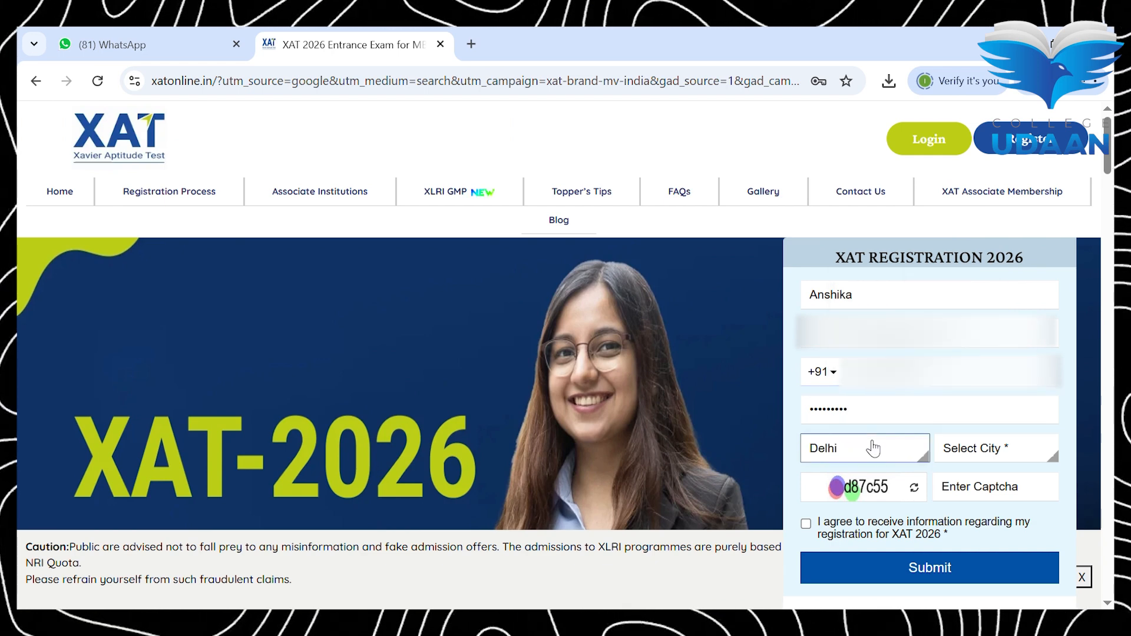
{"action": "left_click", "coordinate": [1005, 449]}
{"action": "key", "text": "n"}
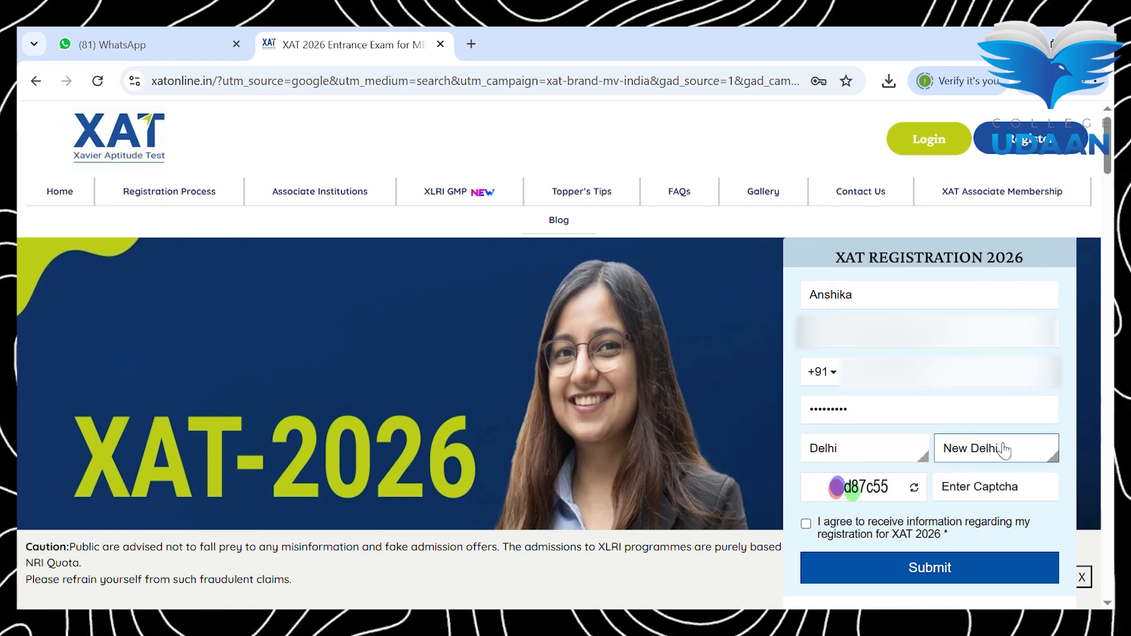
{"action": "left_click", "coordinate": [1004, 488]}
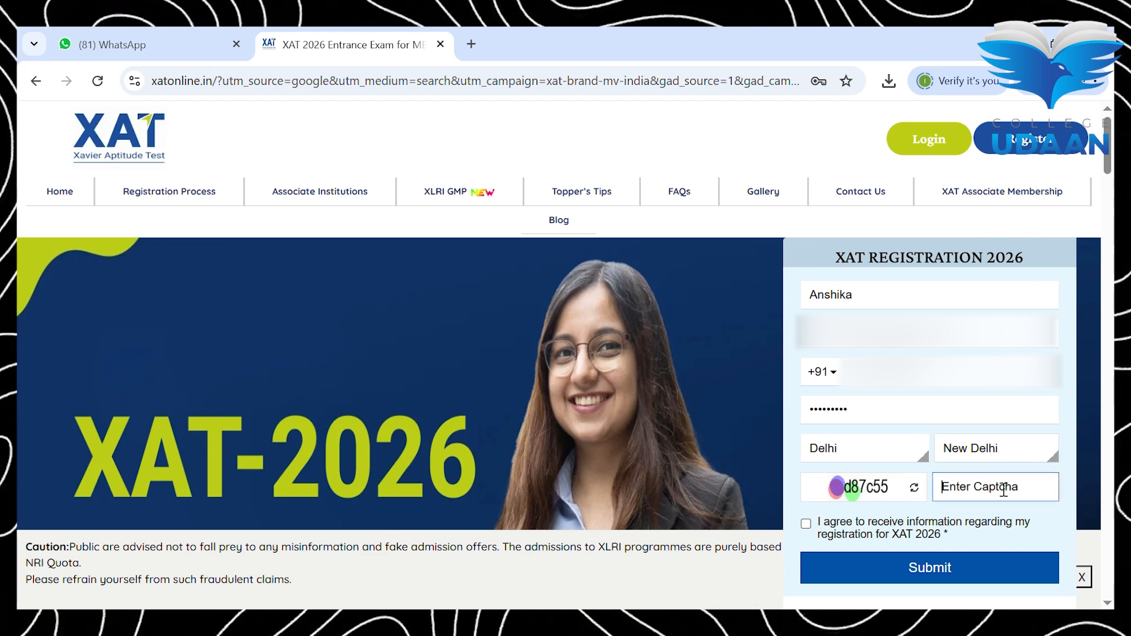
{"action": "type", "text": "d8"}
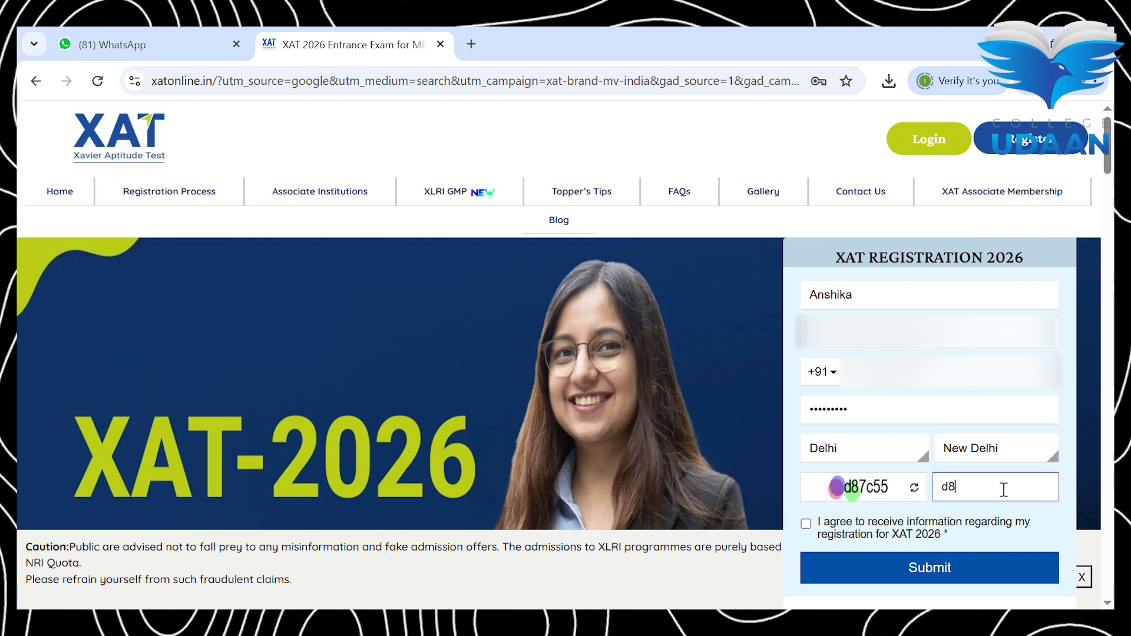
{"action": "type", "text": "7c55"}
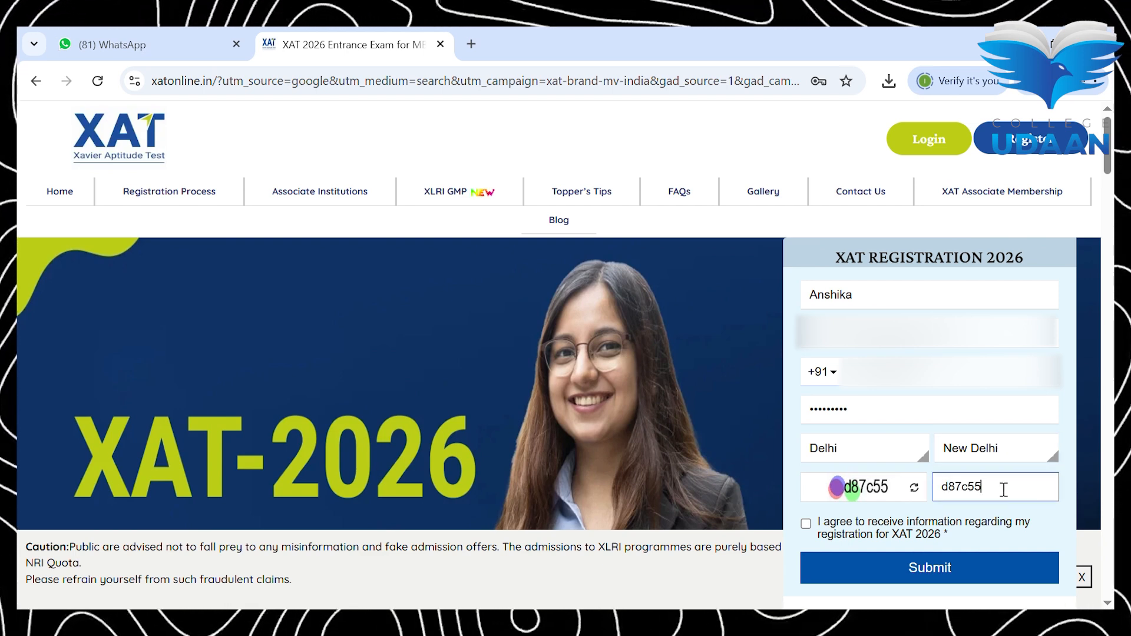
{"action": "left_click", "coordinate": [839, 534]}
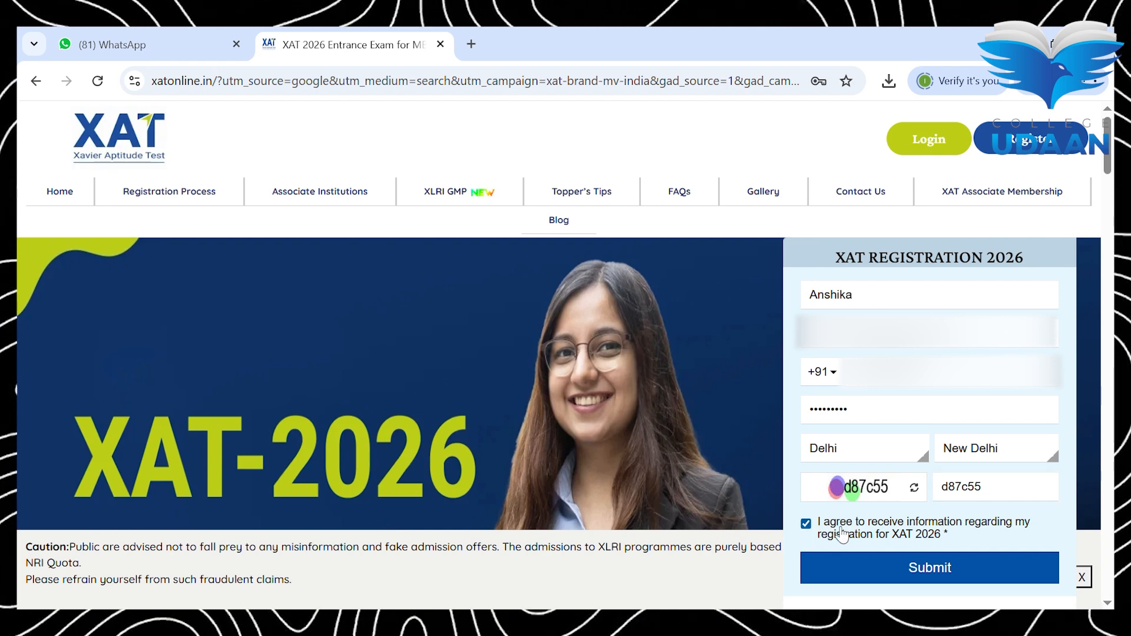
{"action": "left_click", "coordinate": [911, 568]}
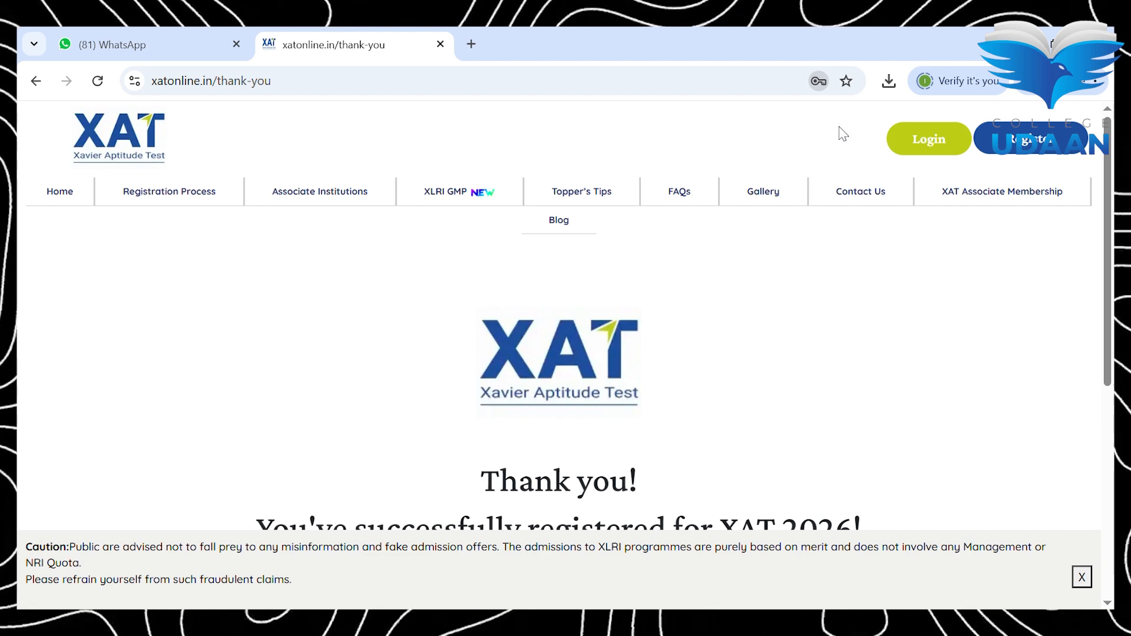
{"action": "scroll", "coordinate": [841, 131], "scroll_direction": "down", "scroll_amount": 1}
{"action": "scroll", "coordinate": [703, 279], "scroll_direction": "down", "scroll_amount": 1}
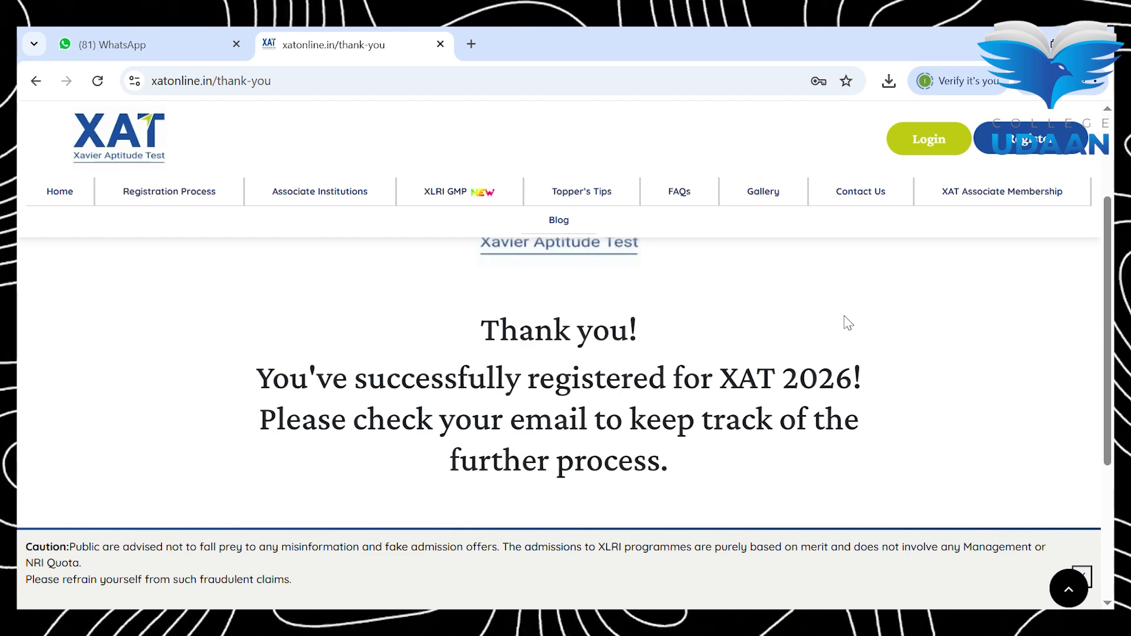
Step: Log in as an existing user with the registered e-mail and password, then start the XAT Application Form 2026
{"action": "left_click", "coordinate": [922, 155]}
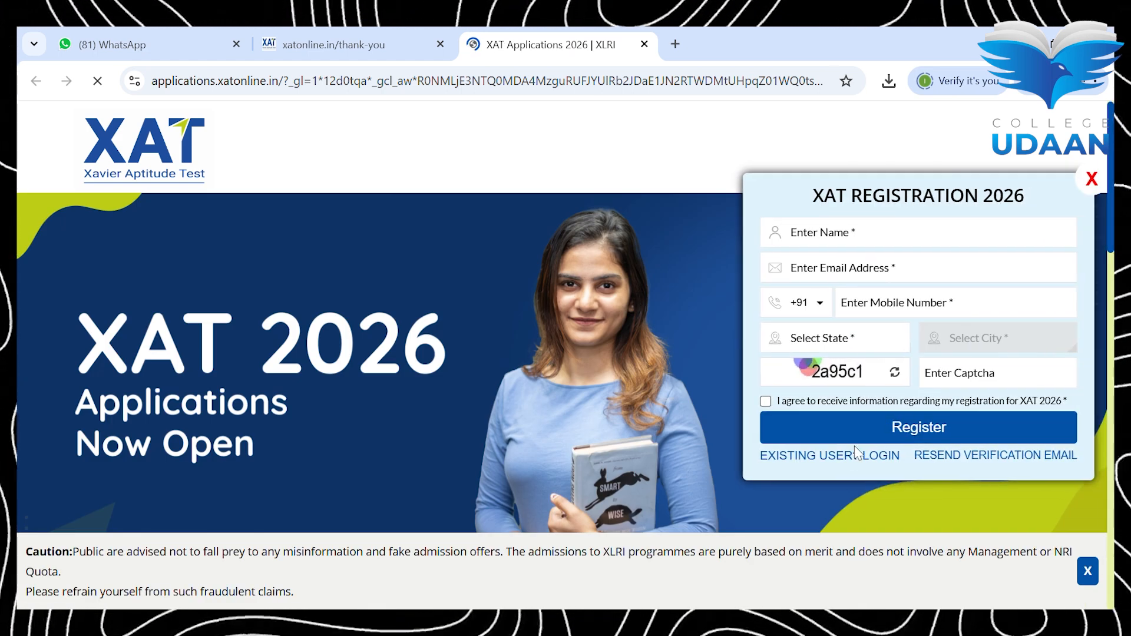
{"action": "left_click", "coordinate": [884, 458]}
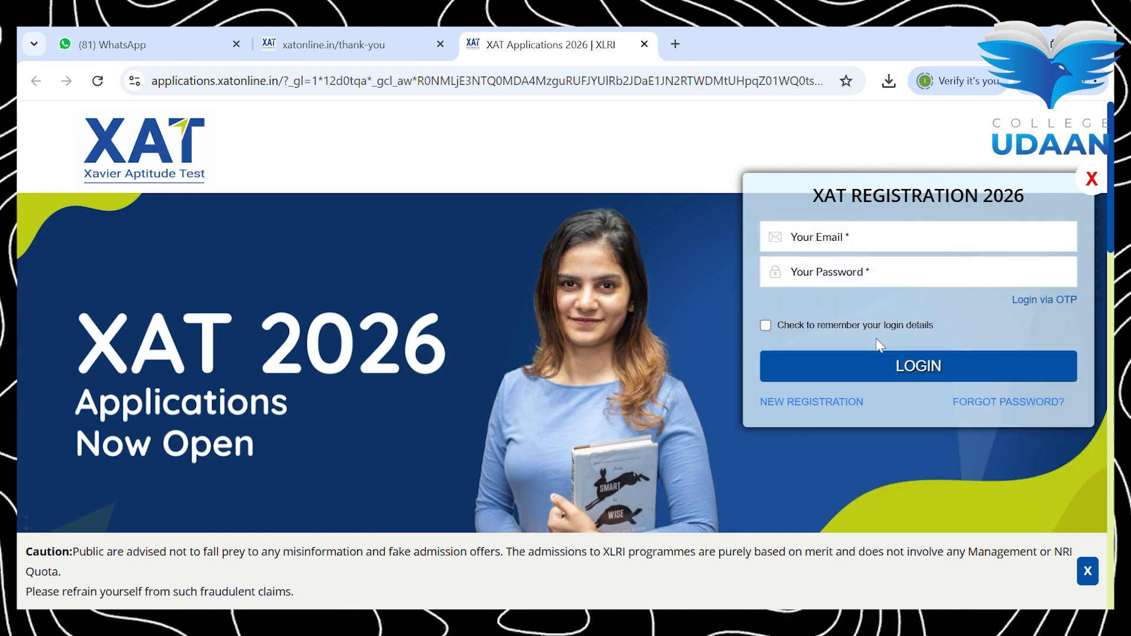
{"action": "left_click", "coordinate": [859, 239]}
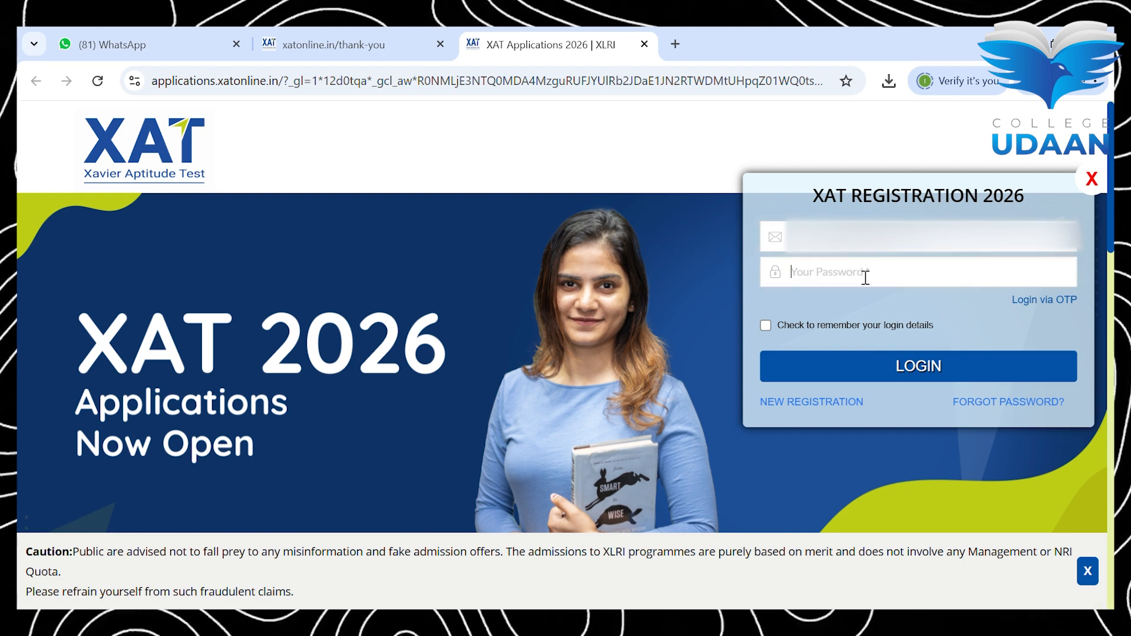
{"action": "left_click", "coordinate": [789, 274]}
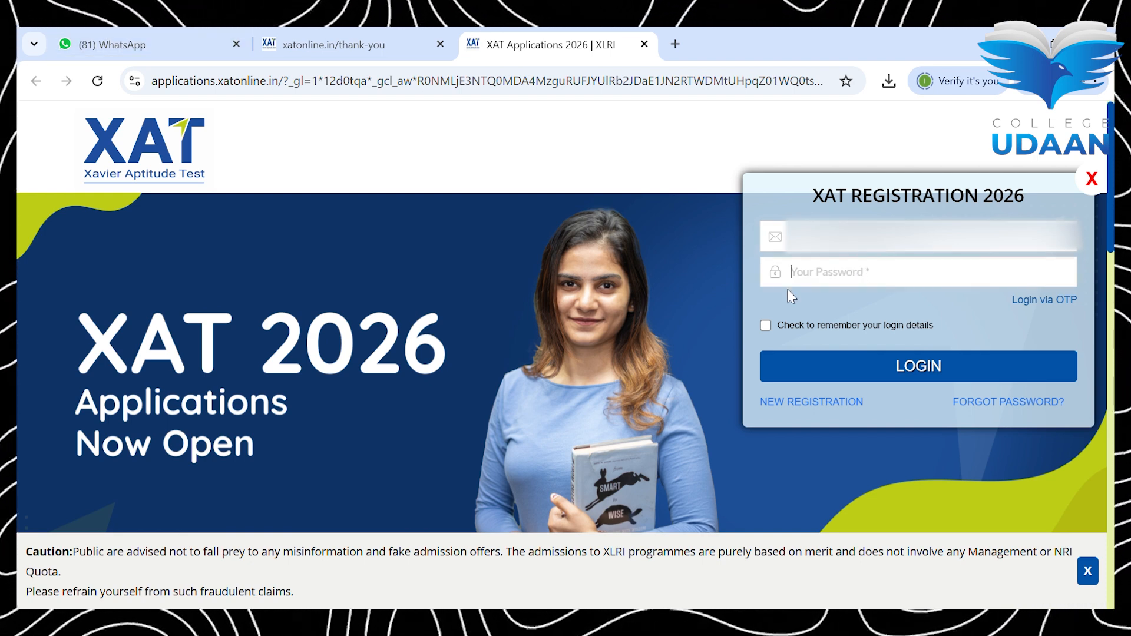
{"action": "type", "text": "**********"}
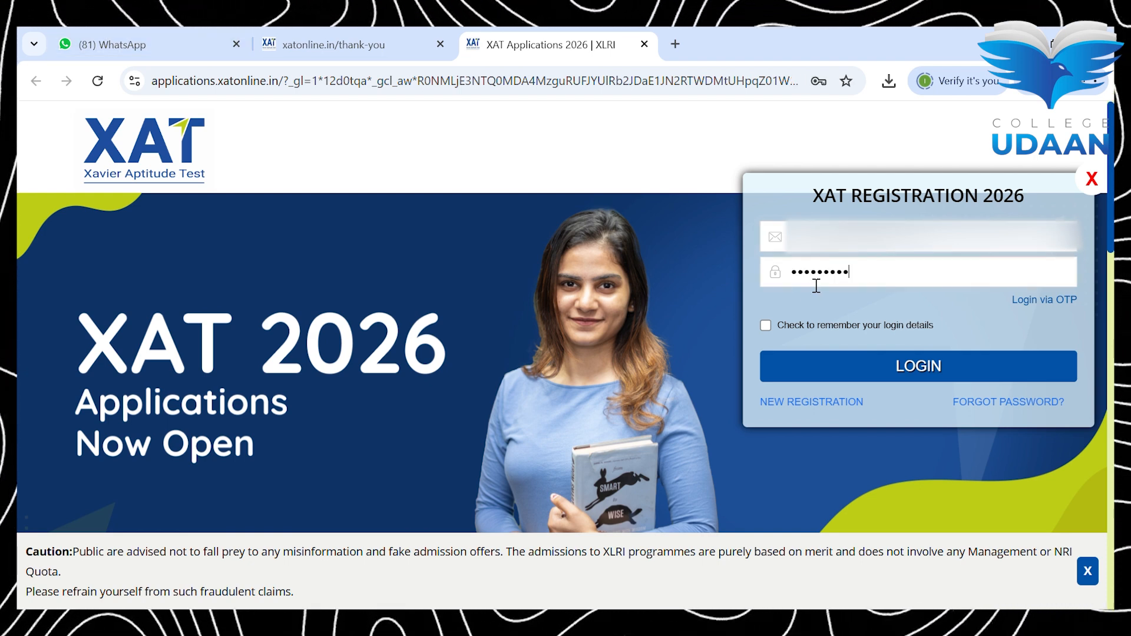
{"action": "left_click", "coordinate": [867, 356]}
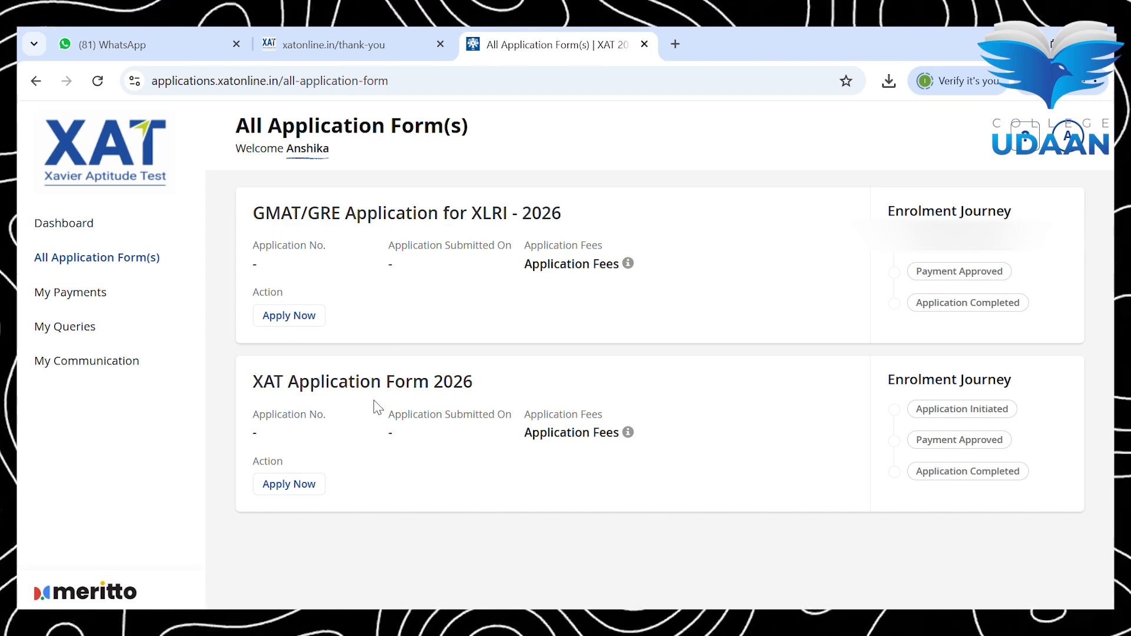
{"action": "left_click", "coordinate": [316, 486]}
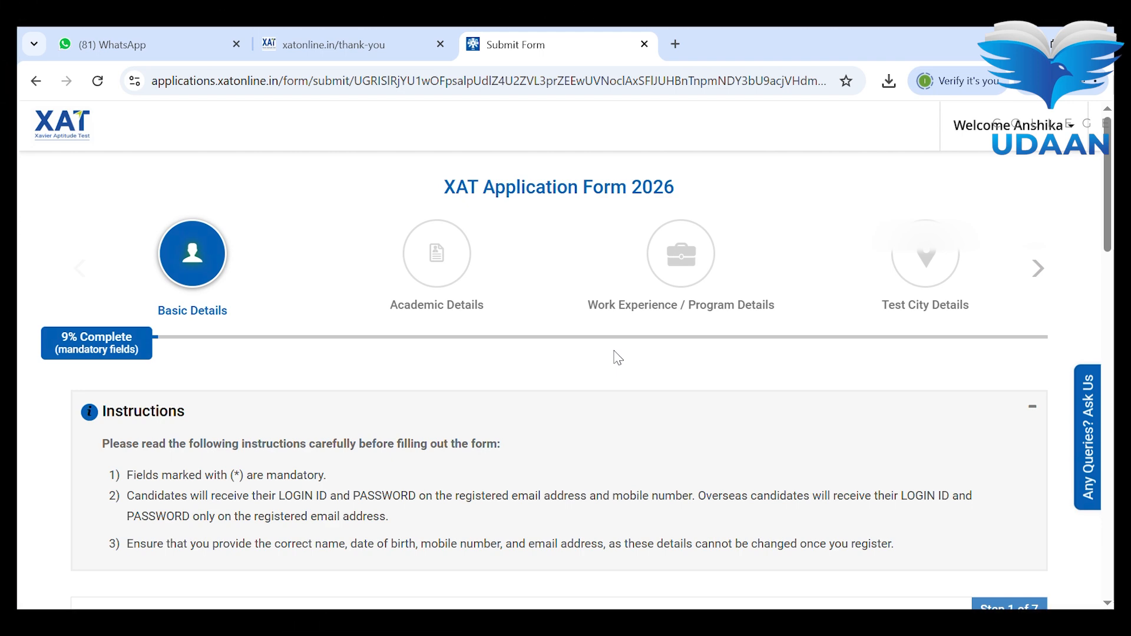
{"action": "scroll", "coordinate": [618, 357], "scroll_direction": "down", "scroll_amount": 3}
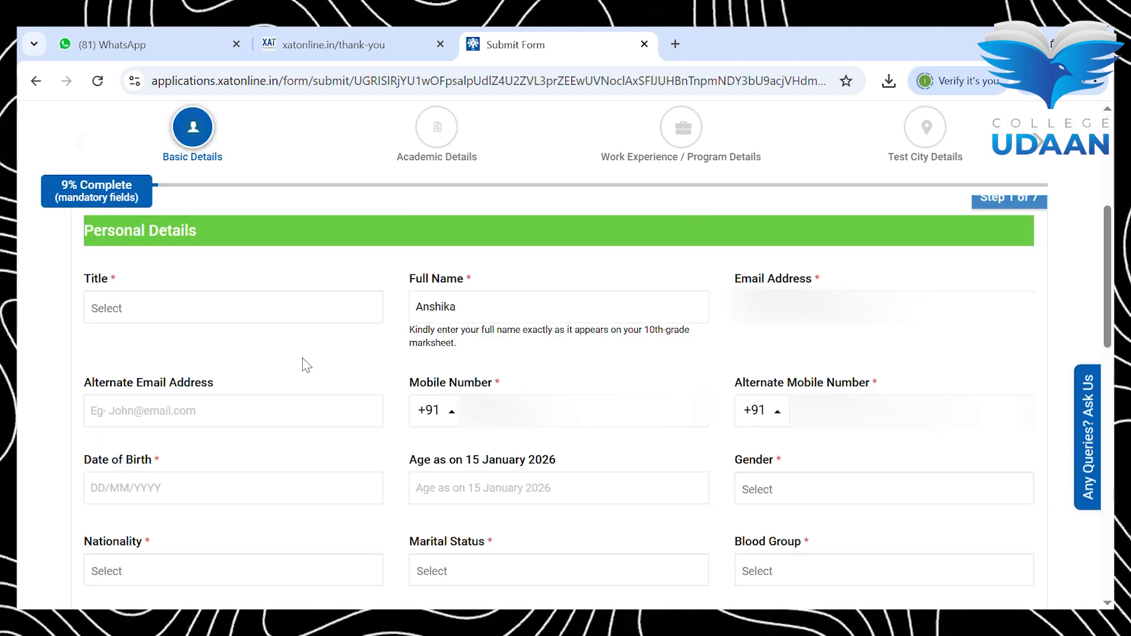
{"action": "left_click", "coordinate": [221, 319]}
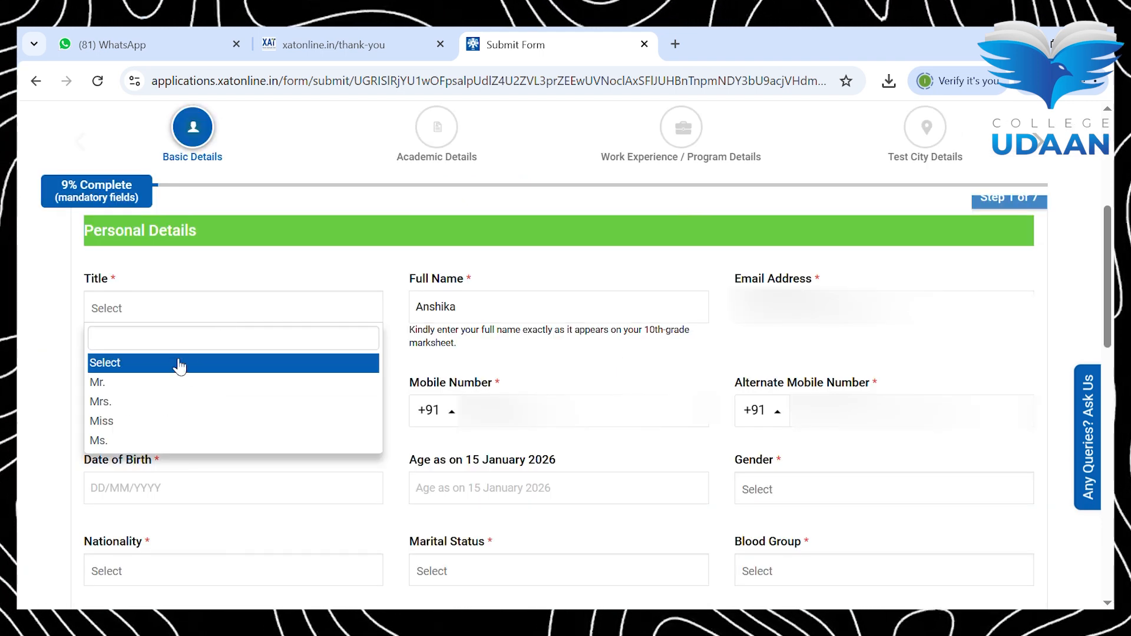
{"action": "left_click", "coordinate": [184, 421]}
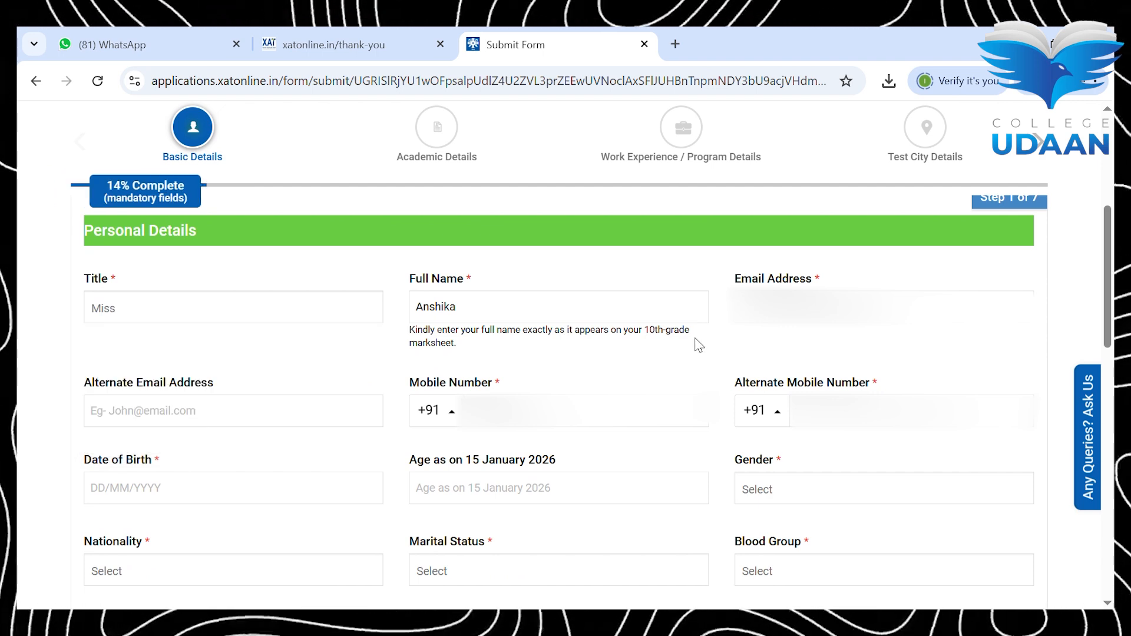
{"action": "left_click", "coordinate": [840, 425]}
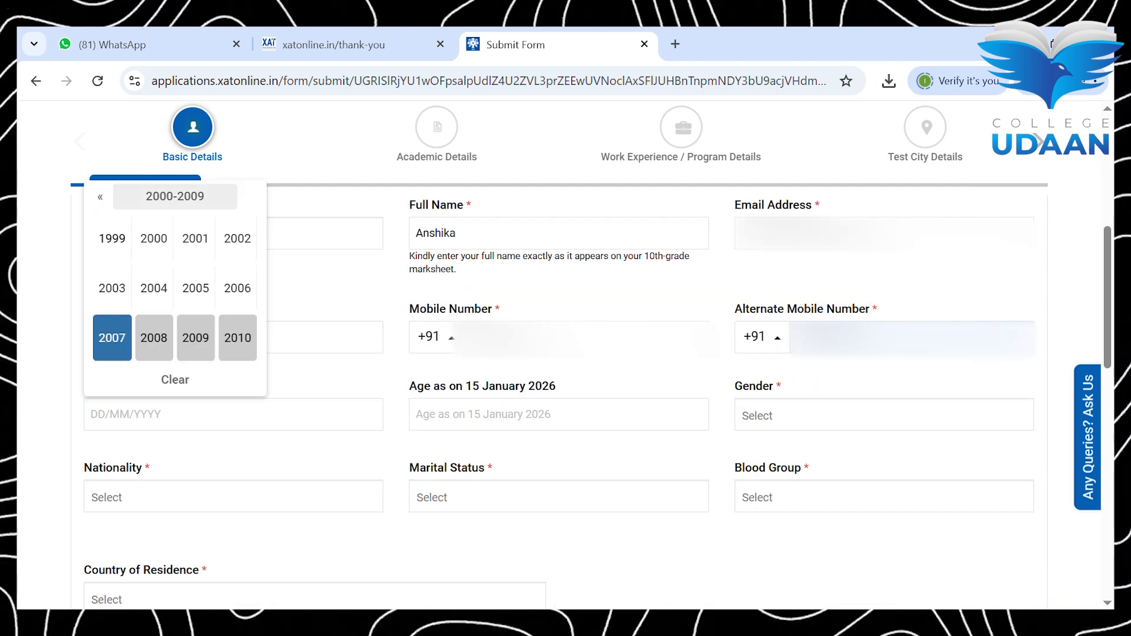
{"action": "left_click", "coordinate": [237, 238]}
{"action": "left_click", "coordinate": [154, 288]}
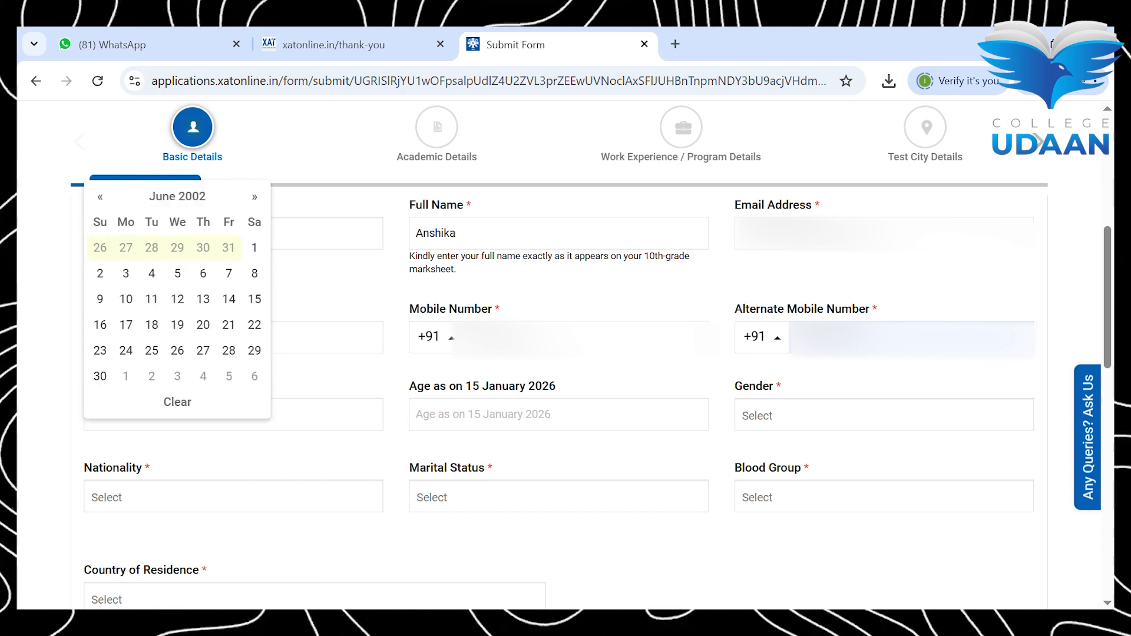
{"action": "left_click", "coordinate": [100, 324]}
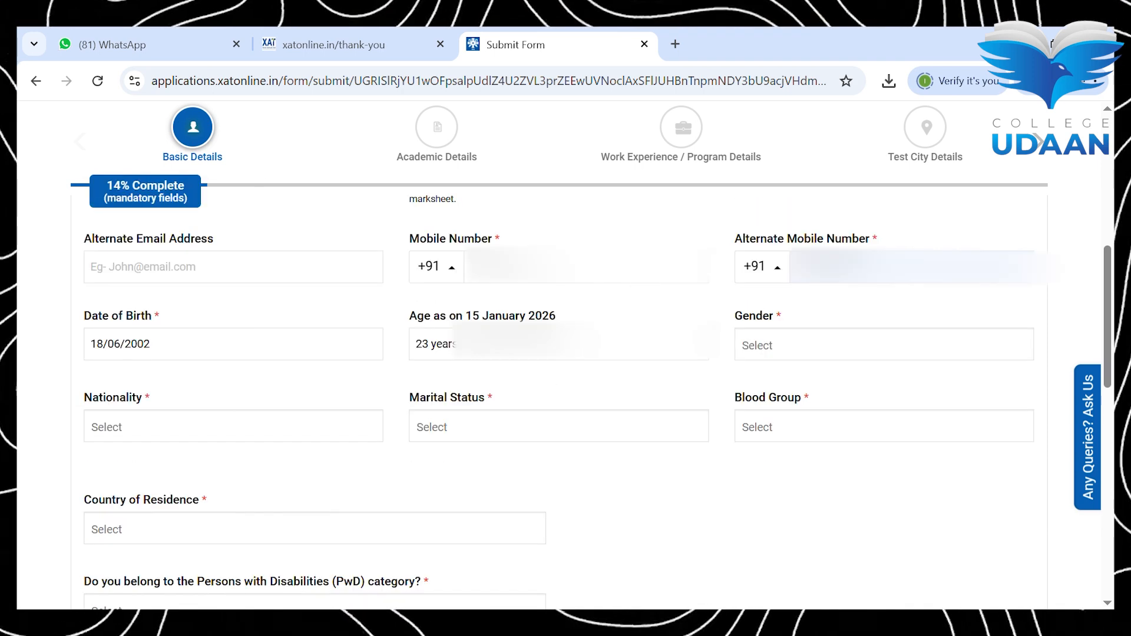
Step: Set gender to Female, nationality to Indian and marital status to Single
{"action": "left_click", "coordinate": [884, 346]}
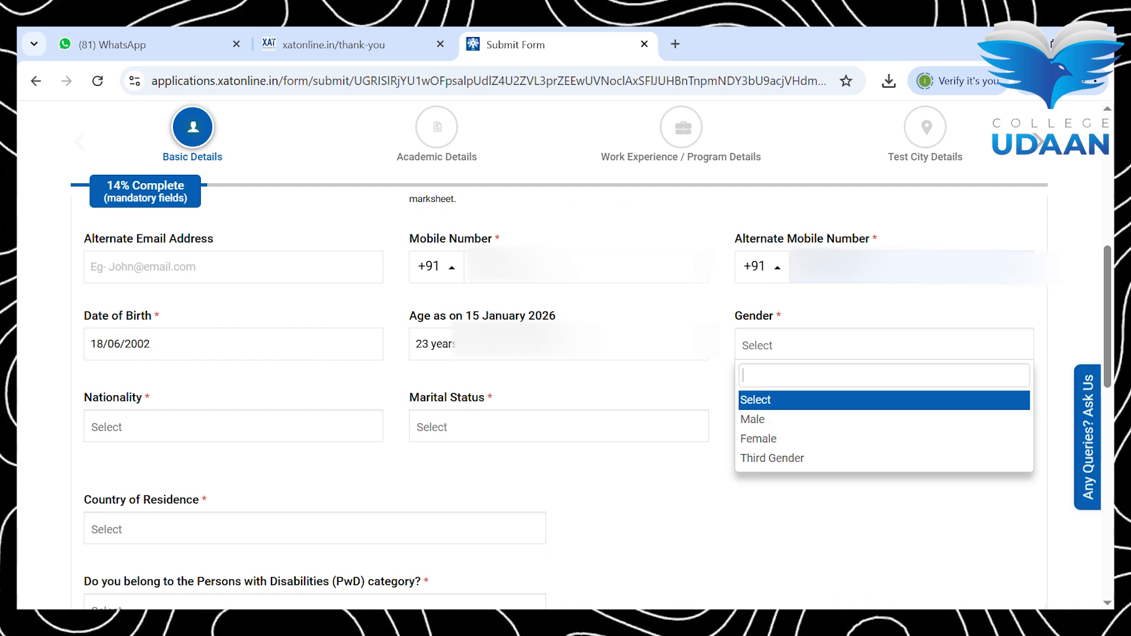
{"action": "left_click", "coordinate": [884, 439]}
{"action": "left_click", "coordinate": [884, 428]}
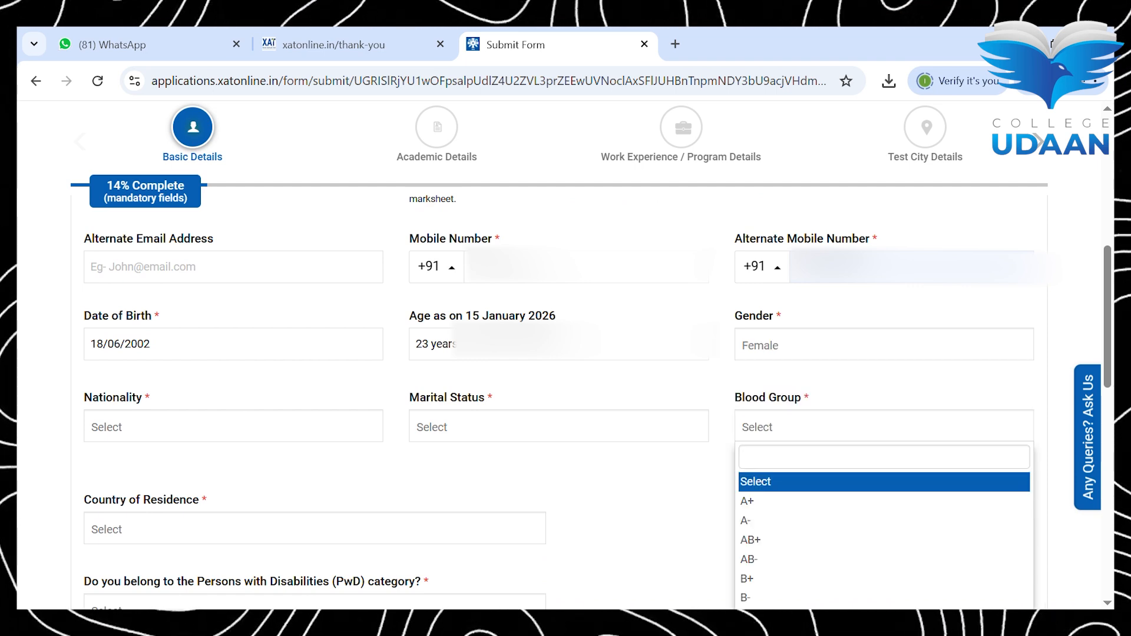
{"action": "left_click", "coordinate": [234, 427]}
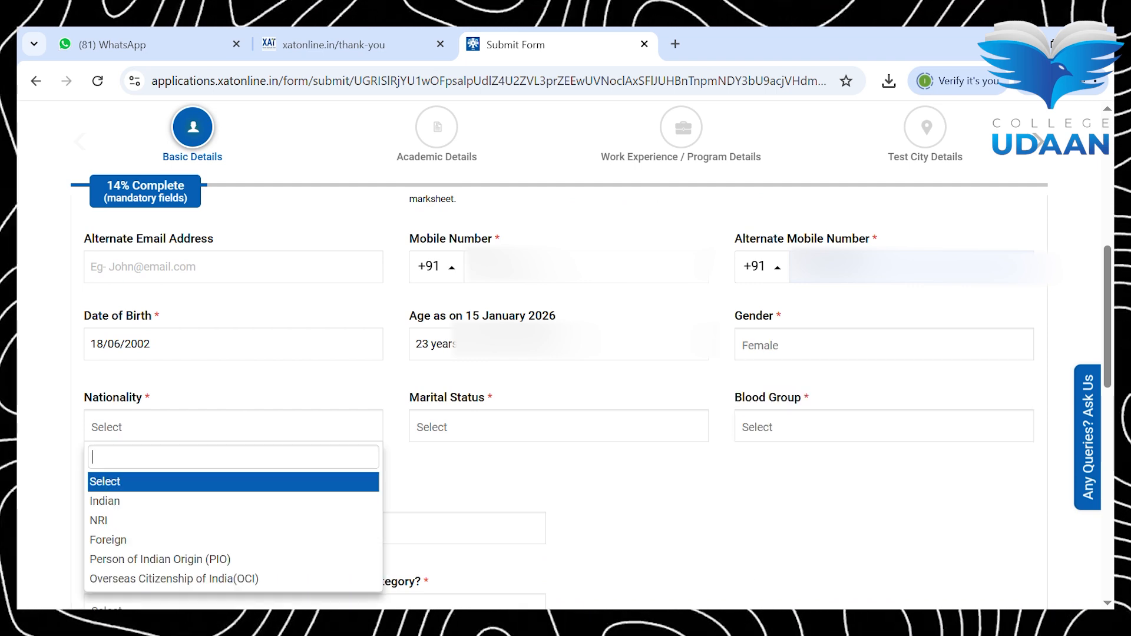
{"action": "left_click", "coordinate": [233, 502]}
{"action": "left_click", "coordinate": [233, 508]}
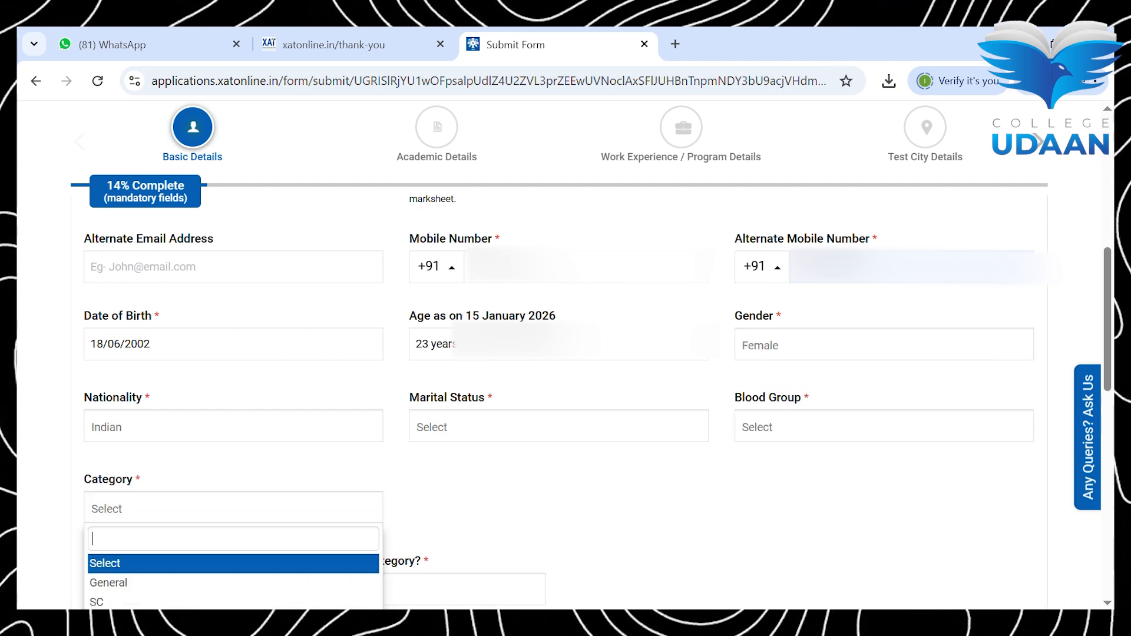
{"action": "left_click", "coordinate": [559, 427]}
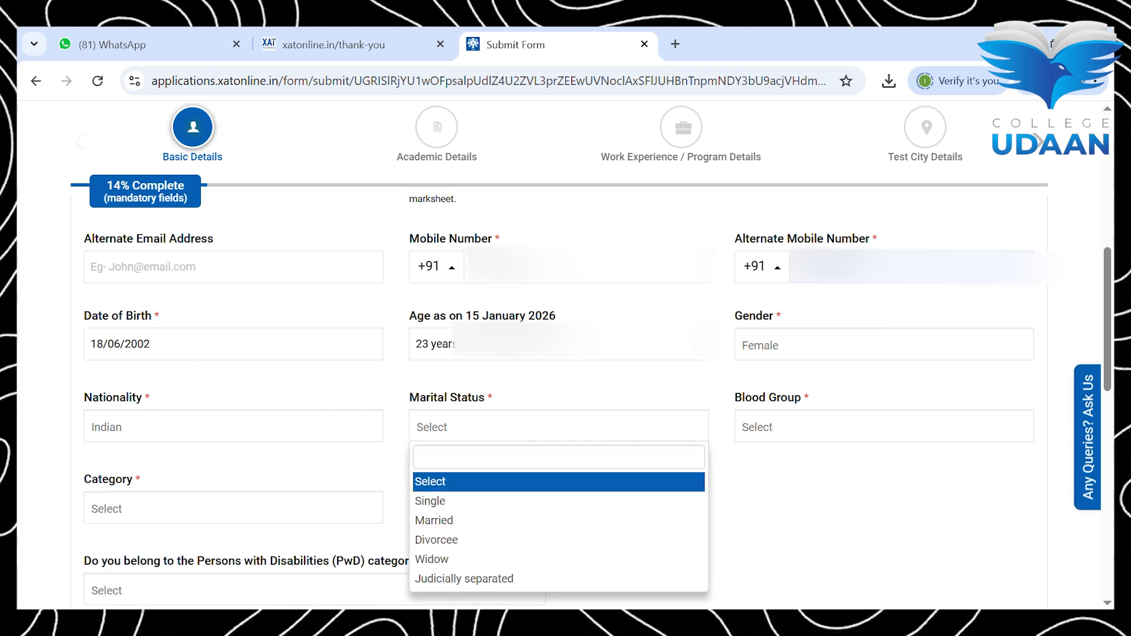
{"action": "left_click", "coordinate": [501, 501]}
Step: Set blood group to B- and category to General
{"action": "left_click", "coordinate": [883, 427]}
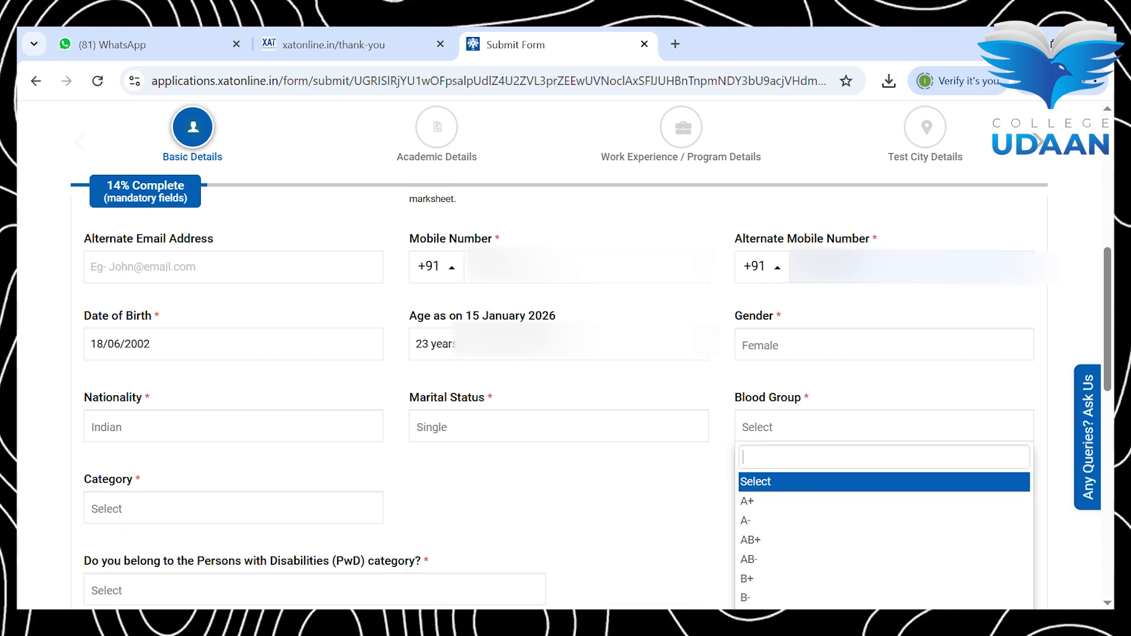
{"action": "scroll", "coordinate": [884, 530], "scroll_direction": "down", "scroll_amount": 1}
{"action": "left_click", "coordinate": [884, 548]}
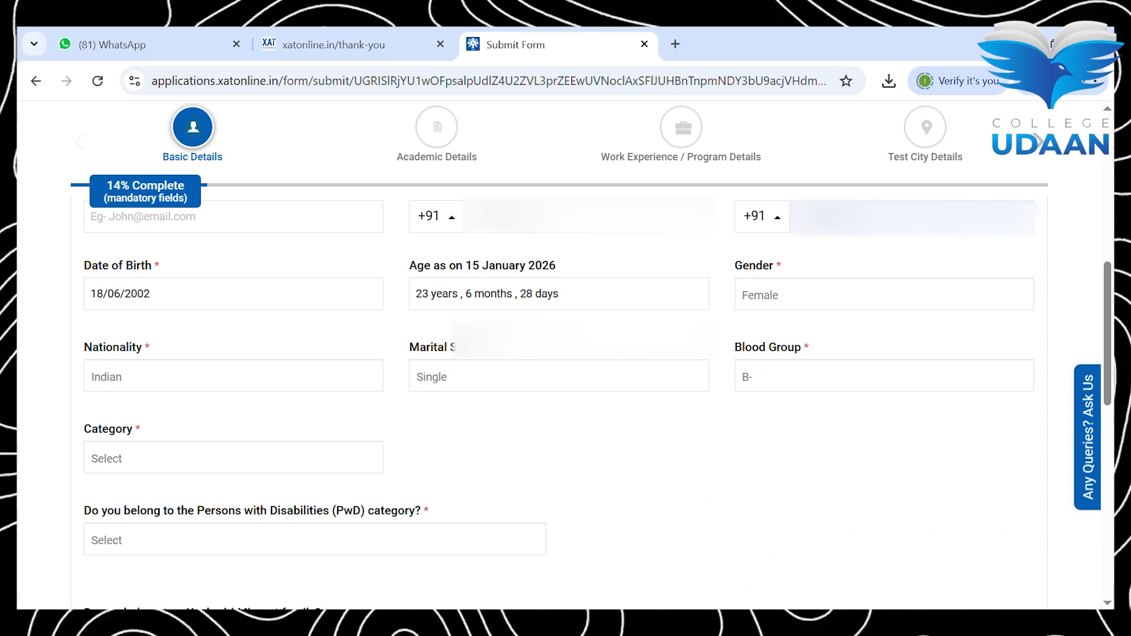
{"action": "left_click", "coordinate": [233, 459]}
{"action": "left_click", "coordinate": [108, 532]}
{"action": "left_click", "coordinate": [315, 539]}
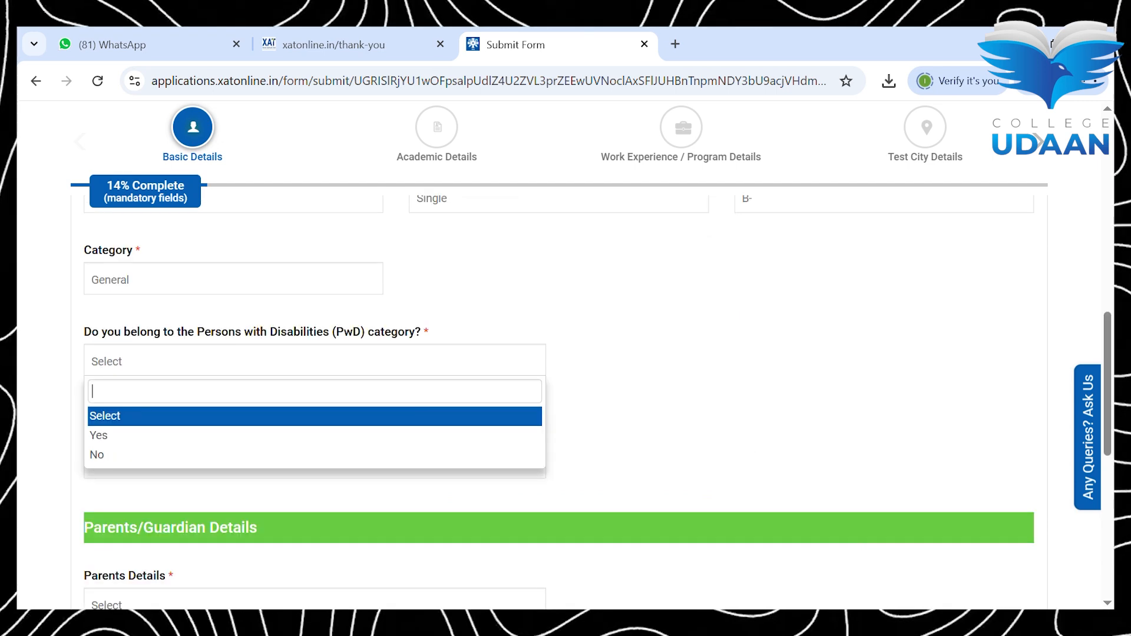
Step: Answer No to the PwD, Kashmiri Migrant and Kashmiri Non-Migrant questions
{"action": "left_click", "coordinate": [100, 448]}
{"action": "left_click", "coordinate": [314, 463]}
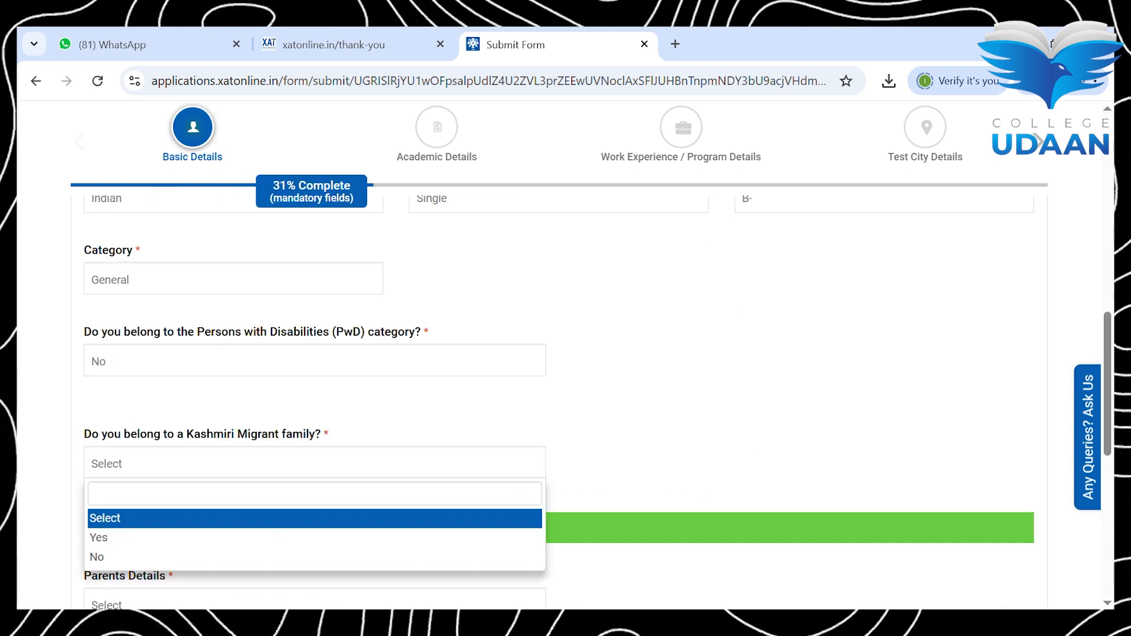
{"action": "scroll", "coordinate": [558, 381], "scroll_direction": "down", "scroll_amount": 1}
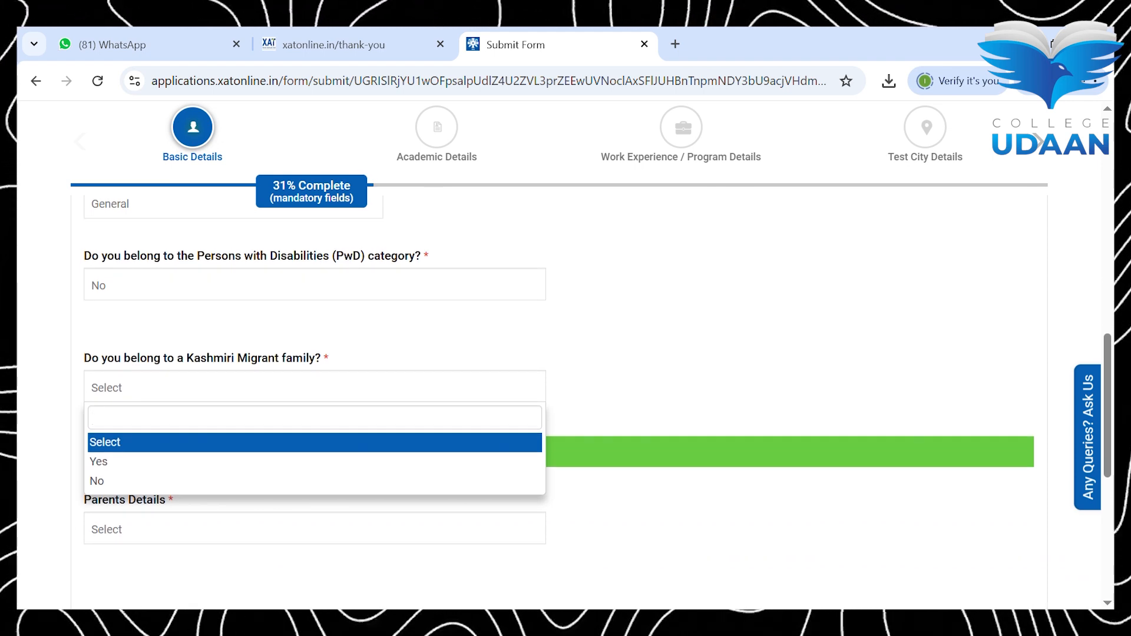
{"action": "left_click", "coordinate": [97, 481]}
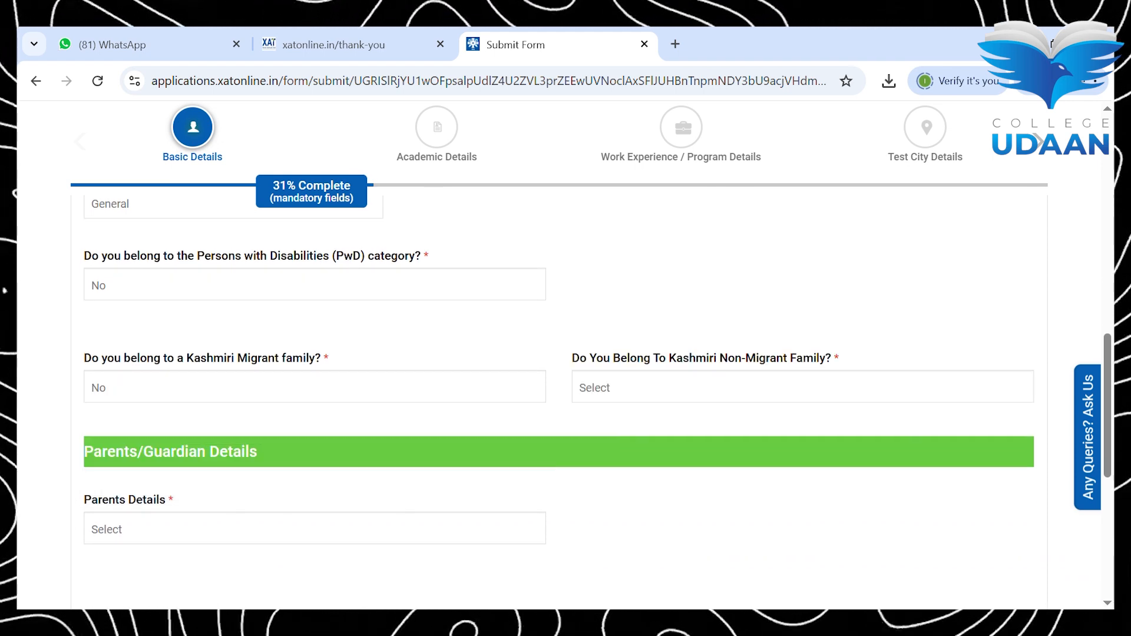
{"action": "scroll", "coordinate": [558, 380], "scroll_direction": "down", "scroll_amount": 1}
{"action": "left_click", "coordinate": [803, 330]}
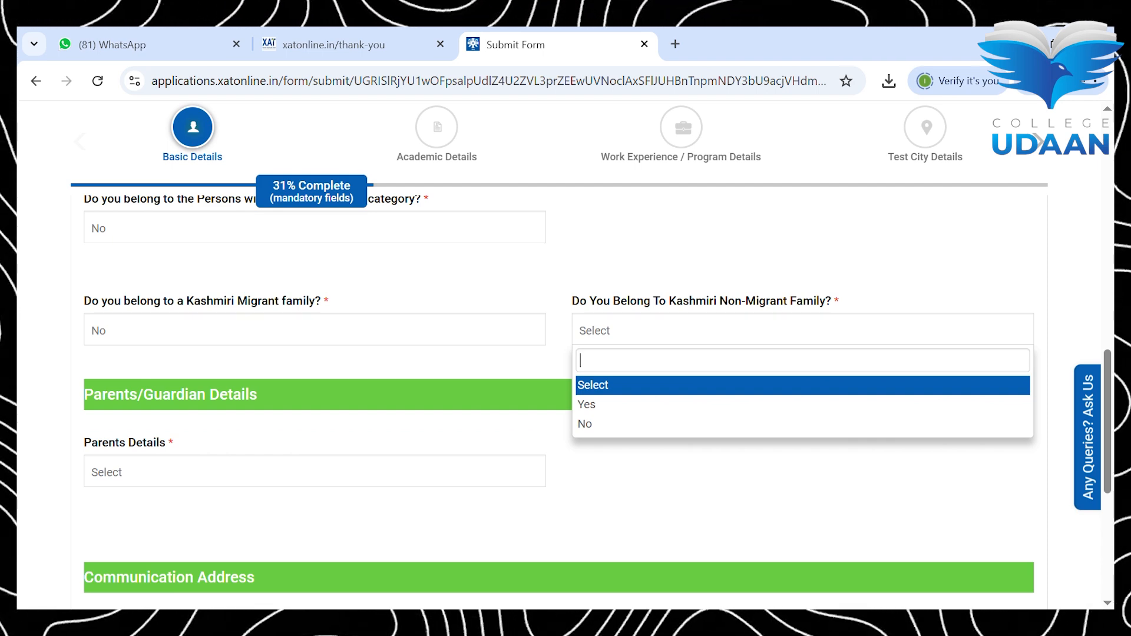
{"action": "key", "text": "Down"}
{"action": "key", "text": "Down"}
{"action": "key", "text": "Return"}
{"action": "scroll", "coordinate": [559, 401], "scroll_direction": "down", "scroll_amount": 1}
{"action": "scroll", "coordinate": [558, 401], "scroll_direction": "down", "scroll_amount": 1}
Step: Choose Father and Mother Details and enter father's title Mr., name, e-mail and mobile number
{"action": "left_click", "coordinate": [315, 378]}
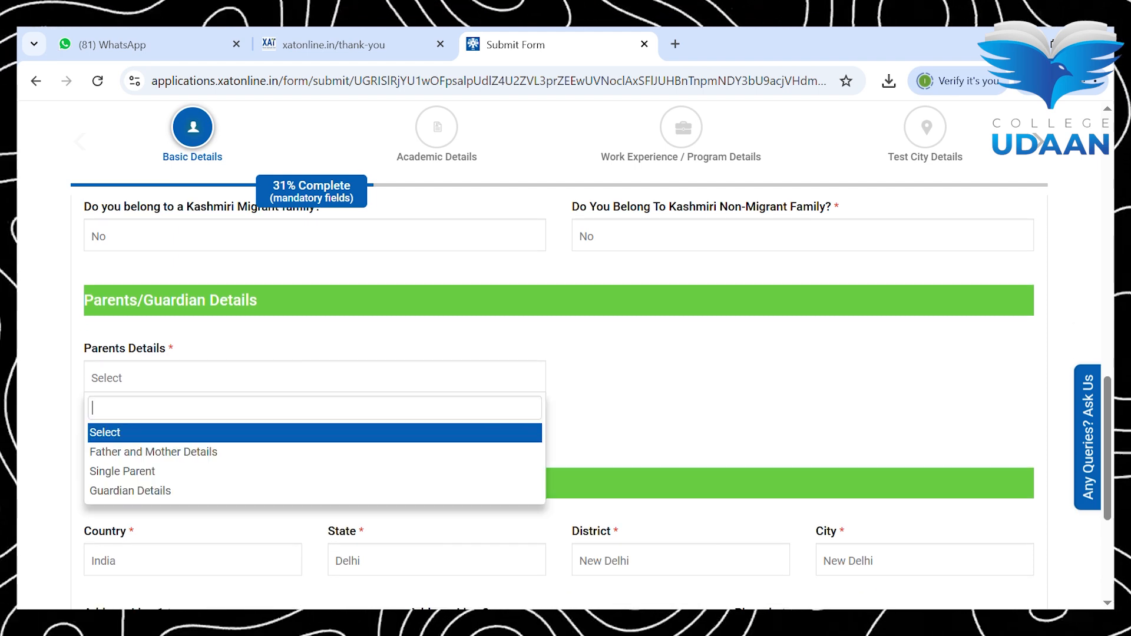
{"action": "key", "text": "Down"}
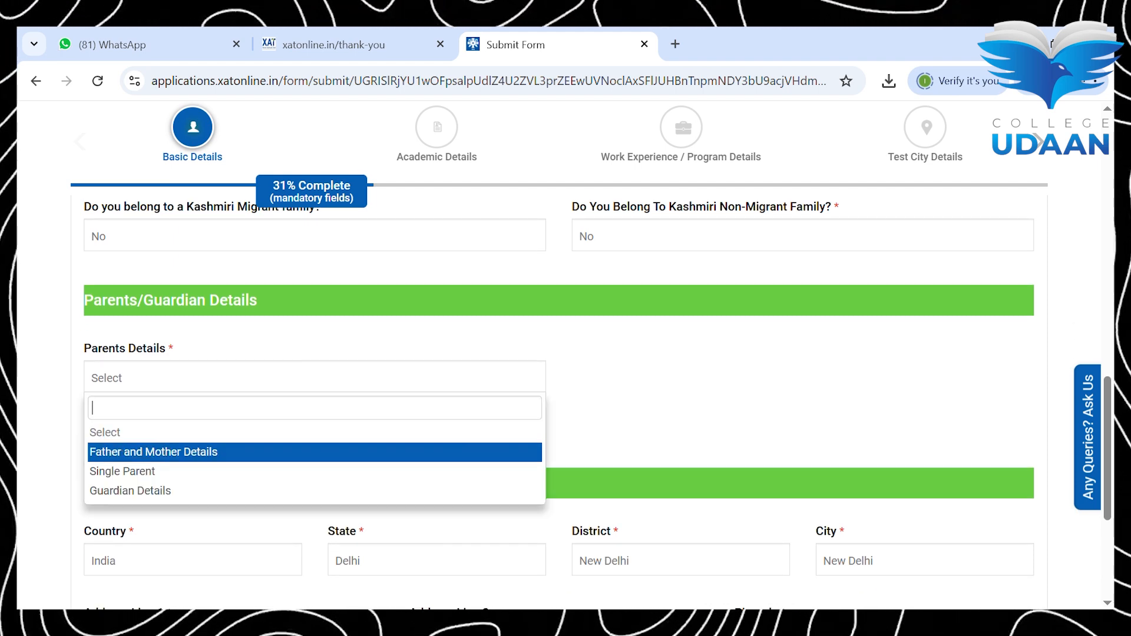
{"action": "key", "text": "Return"}
{"action": "scroll", "coordinate": [559, 383], "scroll_direction": "down", "scroll_amount": 1}
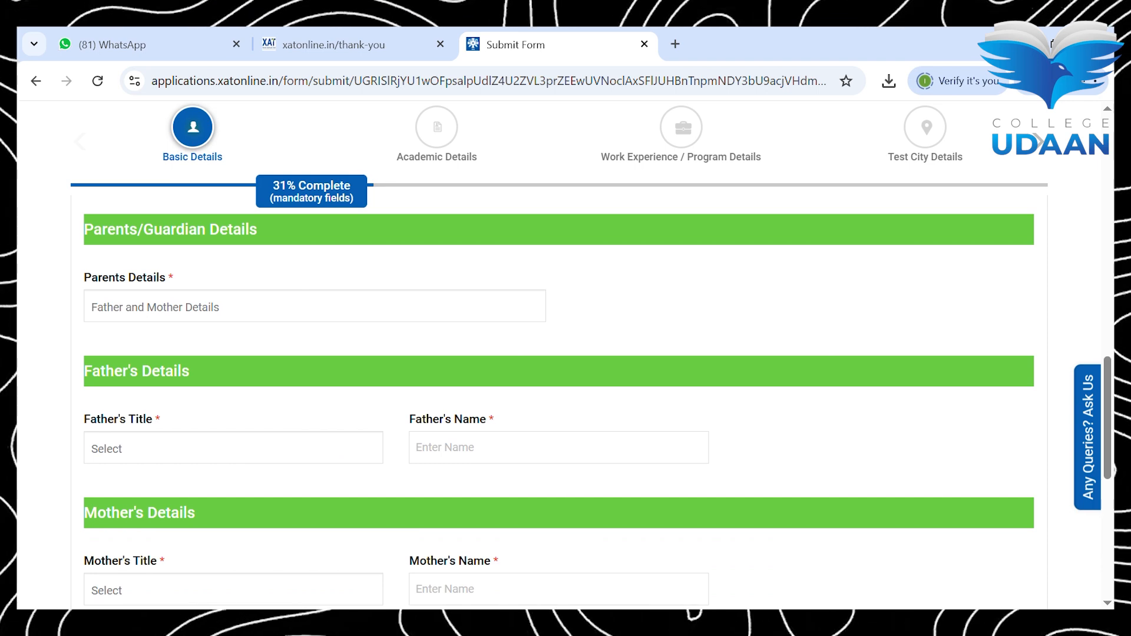
{"action": "scroll", "coordinate": [559, 387], "scroll_direction": "down", "scroll_amount": 1}
{"action": "left_click", "coordinate": [234, 378]}
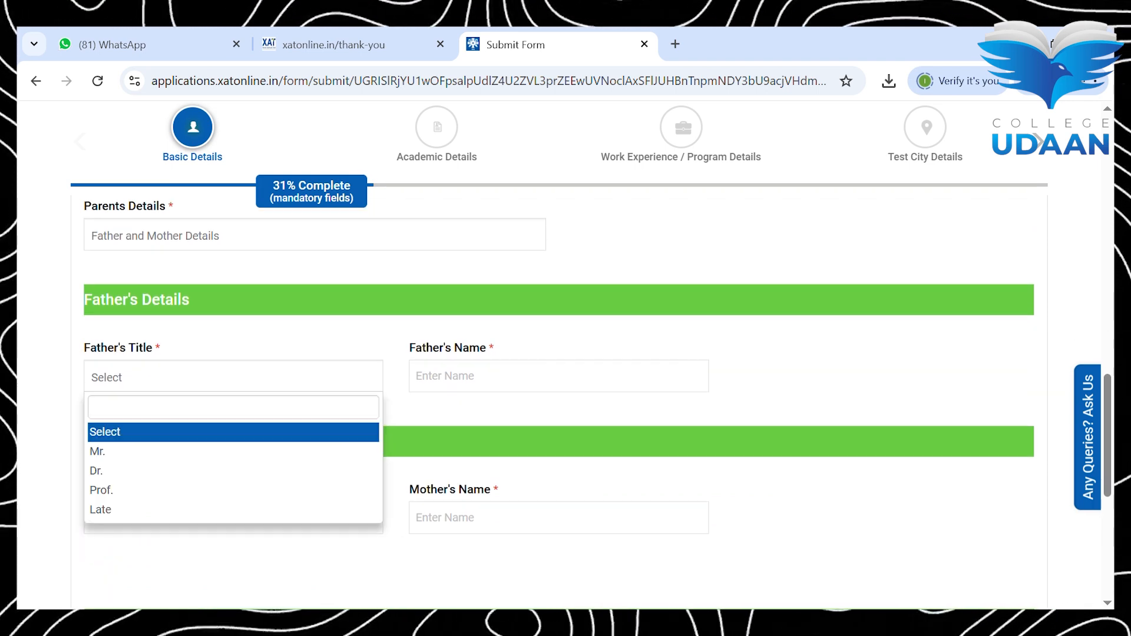
{"action": "left_click", "coordinate": [97, 451]}
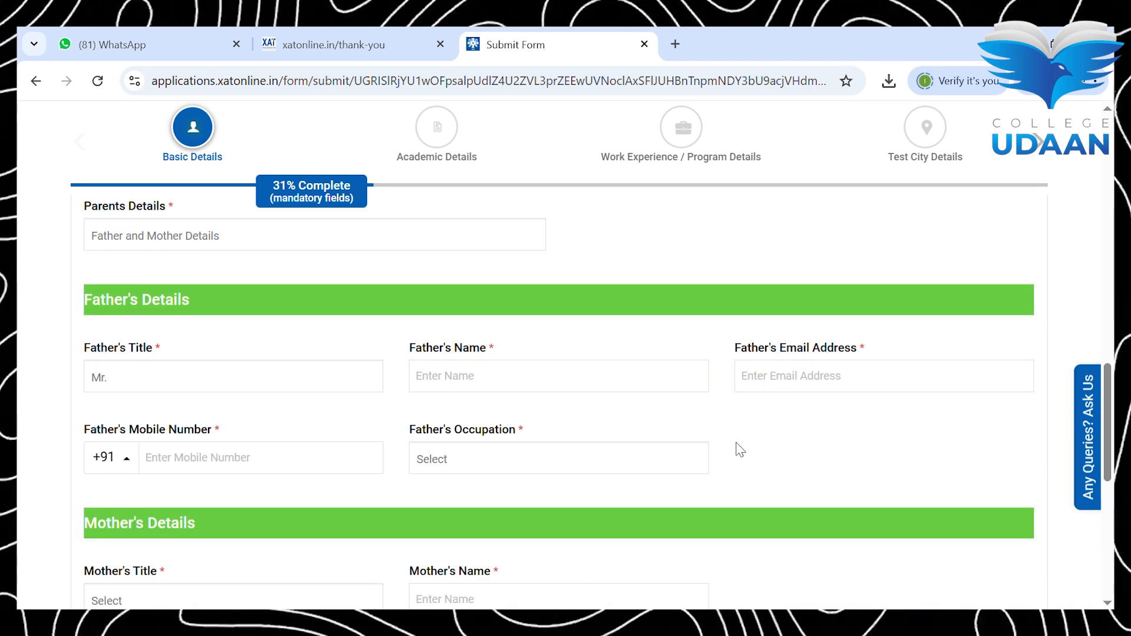
{"action": "type", "text": "yoginder"}
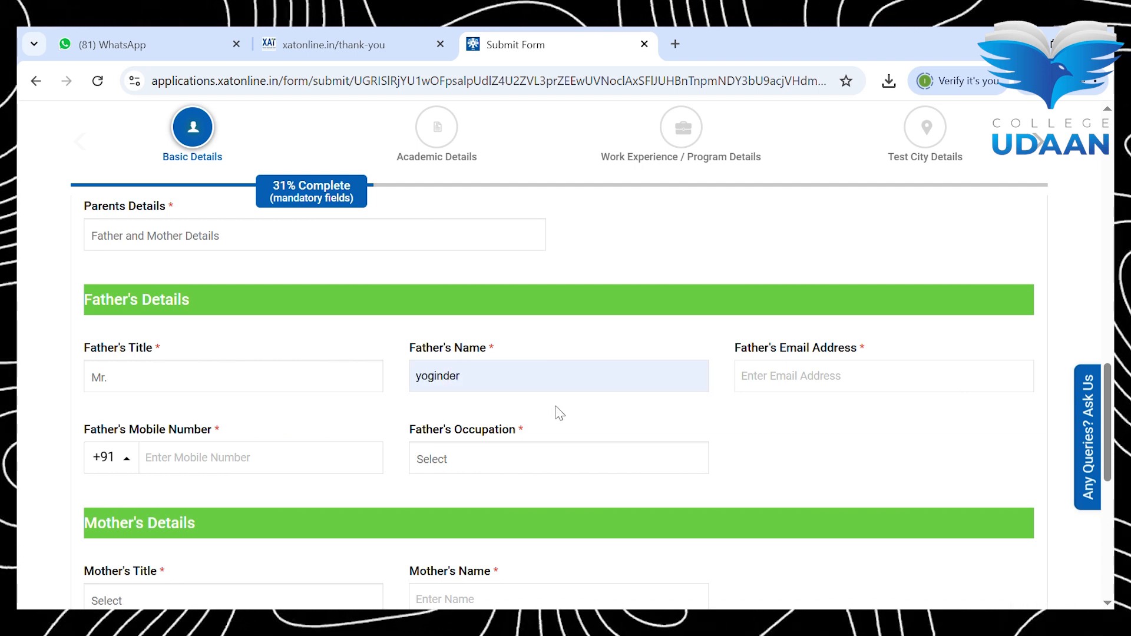
{"action": "left_click", "coordinate": [767, 389]}
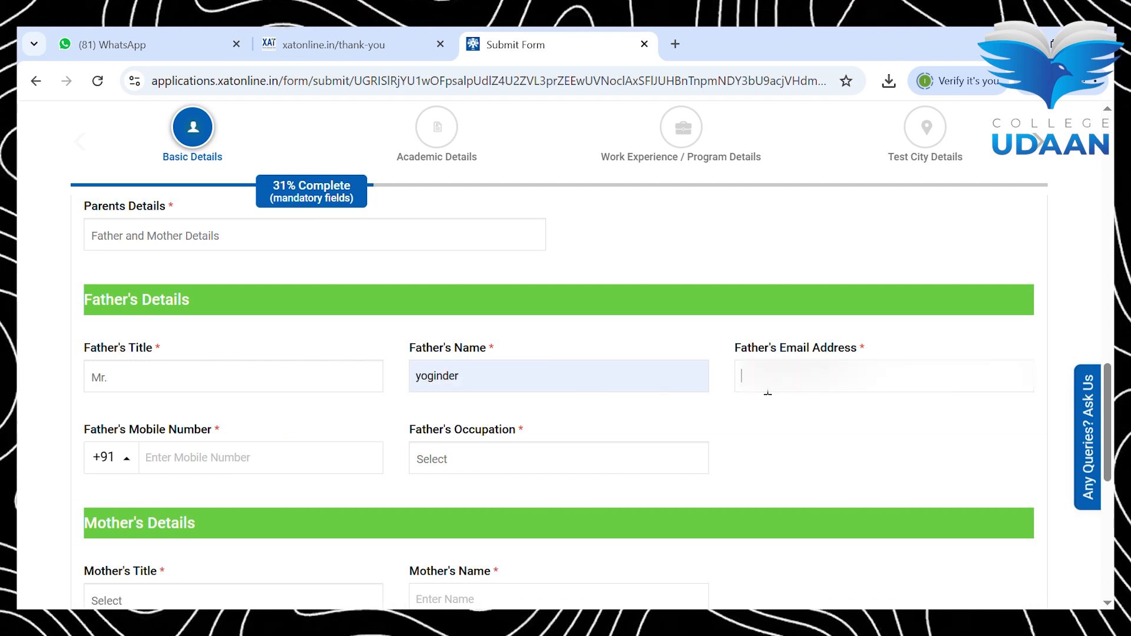
{"action": "left_click", "coordinate": [845, 416]}
{"action": "left_click", "coordinate": [260, 466]}
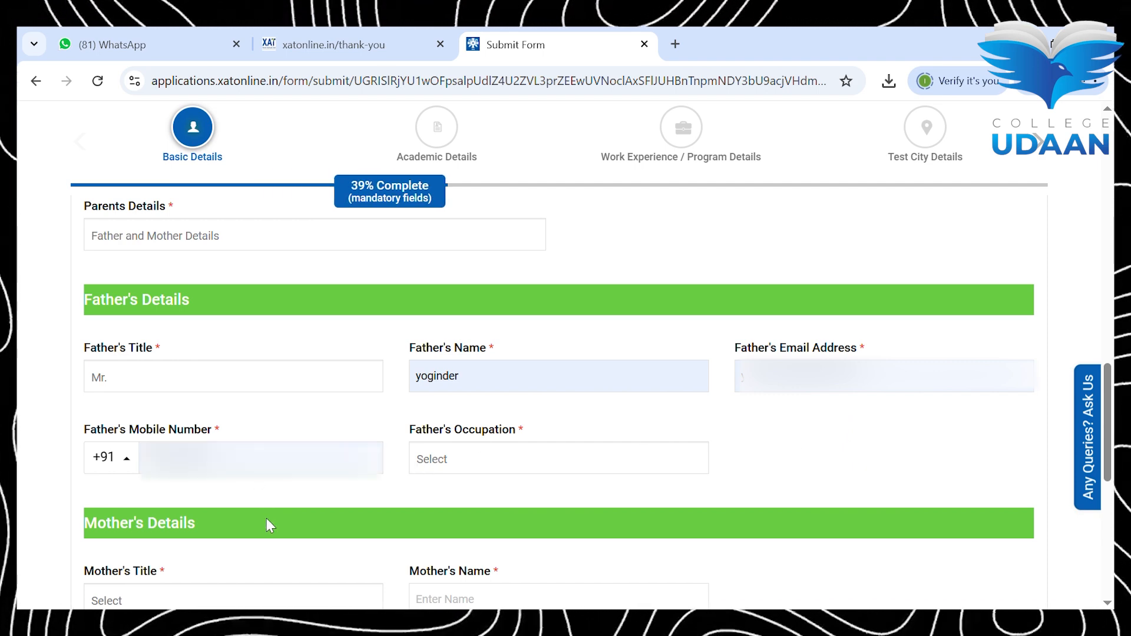
{"action": "double_click", "coordinate": [297, 468]}
{"action": "key", "text": "BackSpace"}
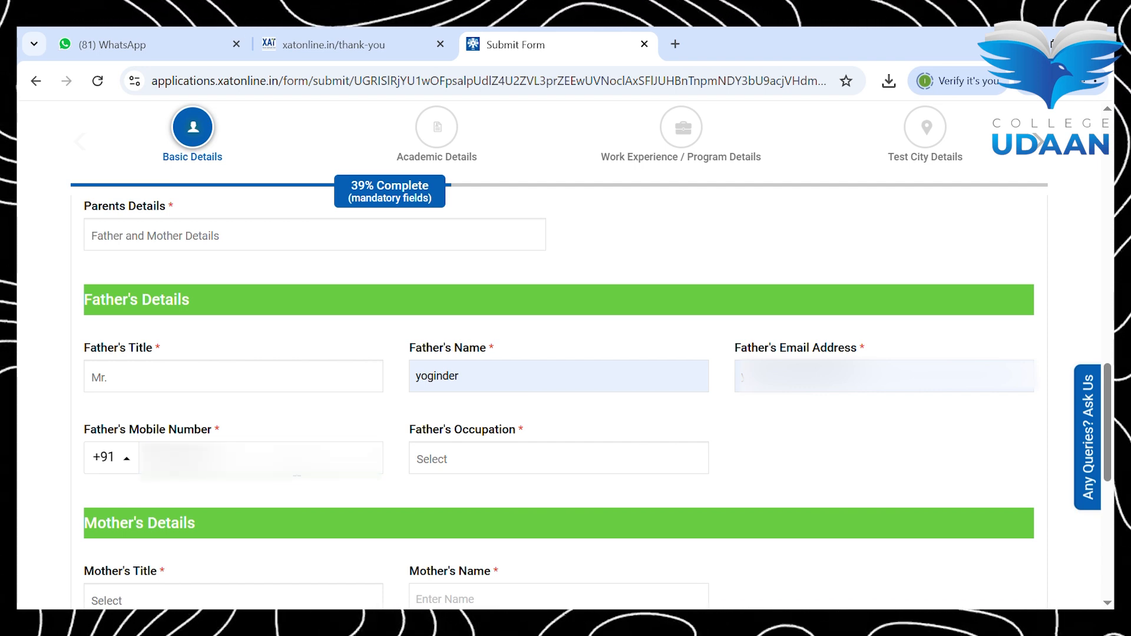
Step: Set father's occupation to Private Sector, designation and organisation to NA, and mother's title to Mrs
{"action": "left_click", "coordinate": [466, 459]}
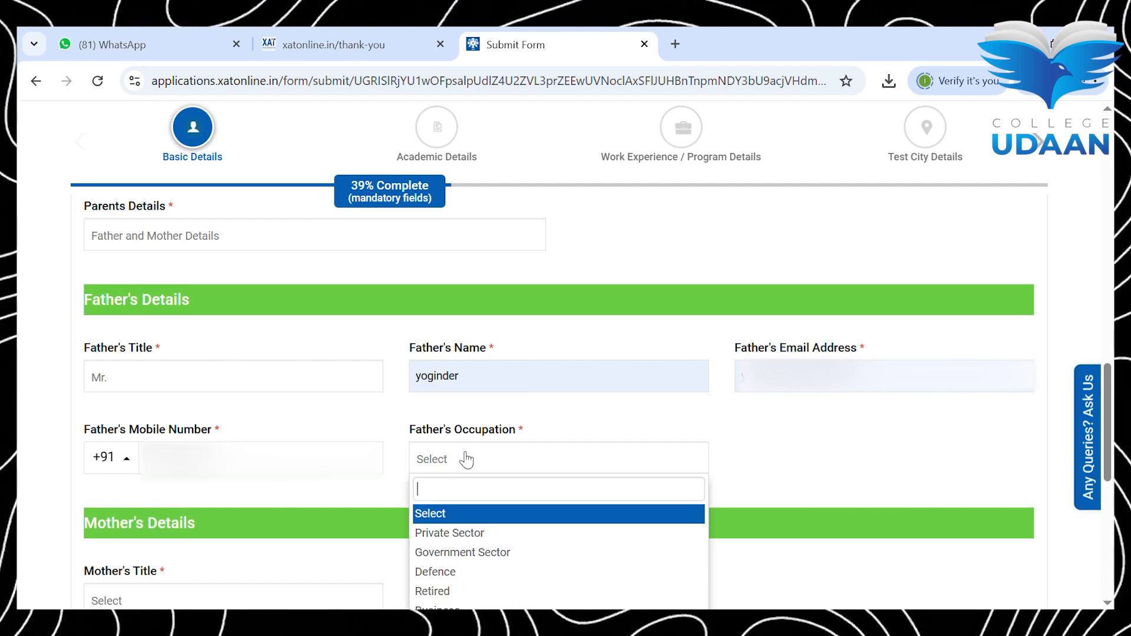
{"action": "left_click", "coordinate": [477, 534]}
{"action": "left_click", "coordinate": [777, 466]}
{"action": "type", "text": "NA"}
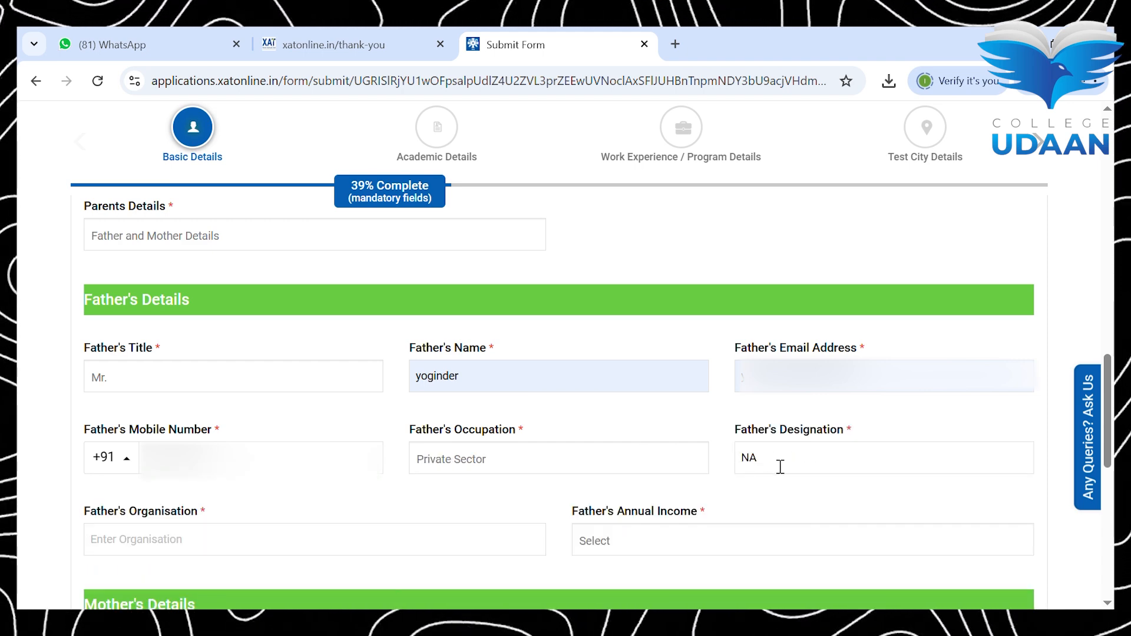
{"action": "left_click", "coordinate": [351, 539]}
{"action": "type", "text": "NA"}
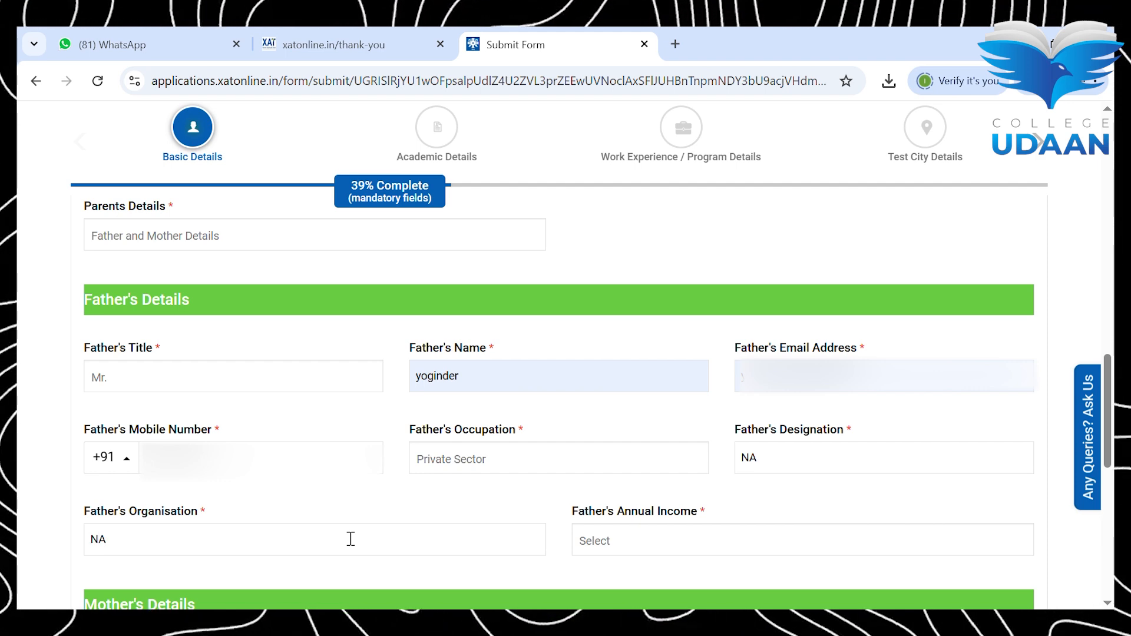
{"action": "left_click", "coordinate": [670, 541]}
{"action": "left_click", "coordinate": [672, 541]}
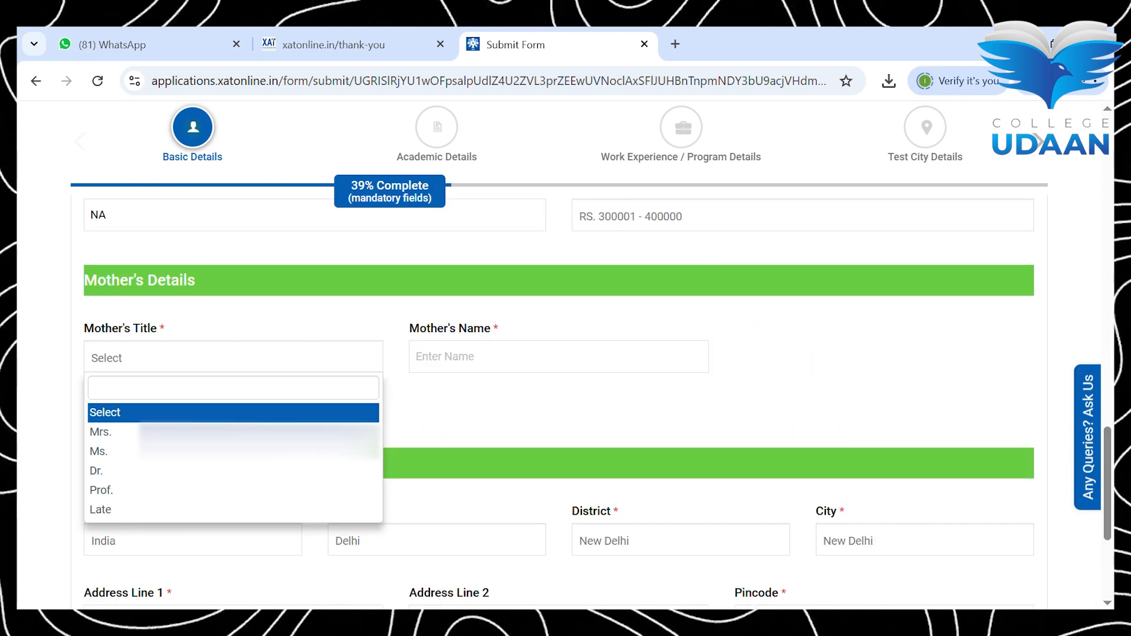
{"action": "left_click", "coordinate": [112, 434]}
Step: Enter the mother's name and set her occupation to Home Maker
{"action": "left_click", "coordinate": [472, 357]}
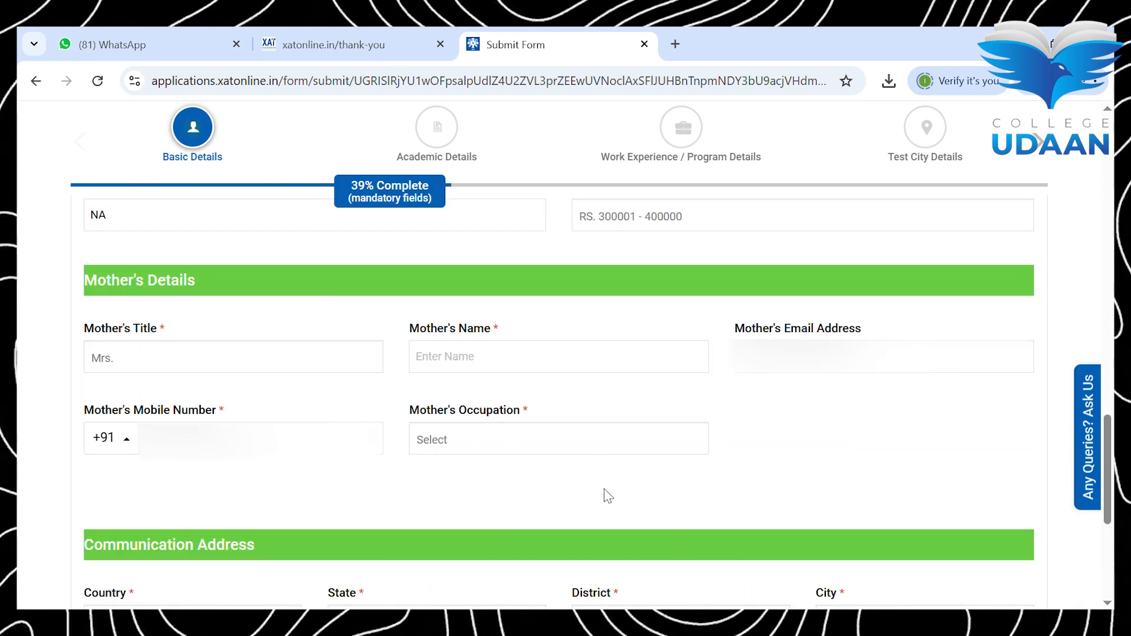
{"action": "type", "text": "Pushpa"}
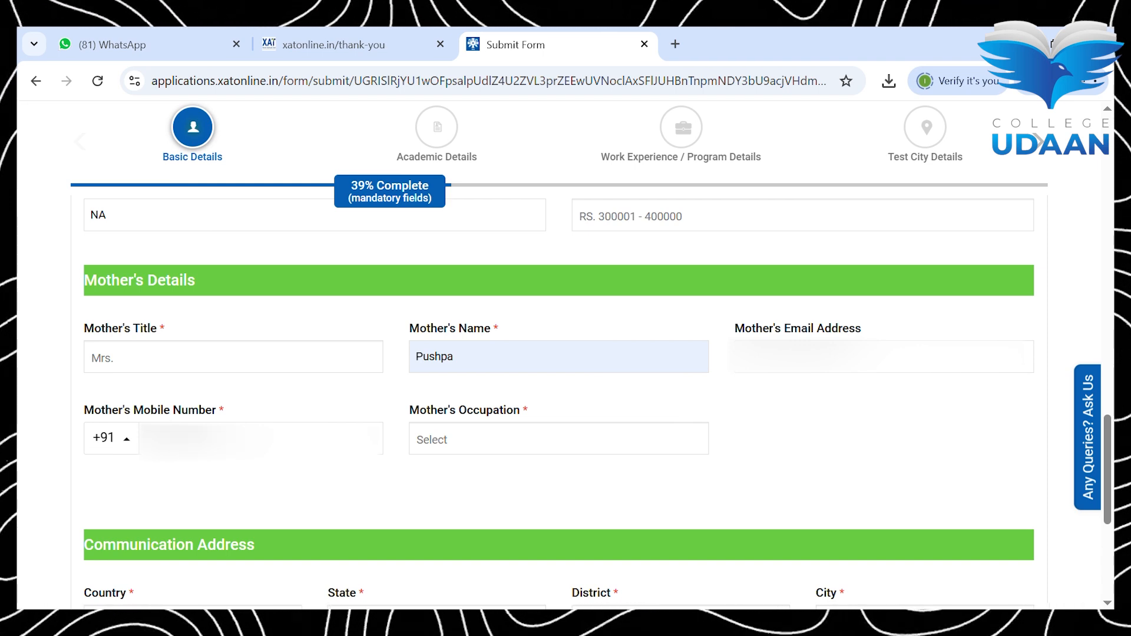
{"action": "left_click", "coordinate": [471, 444]}
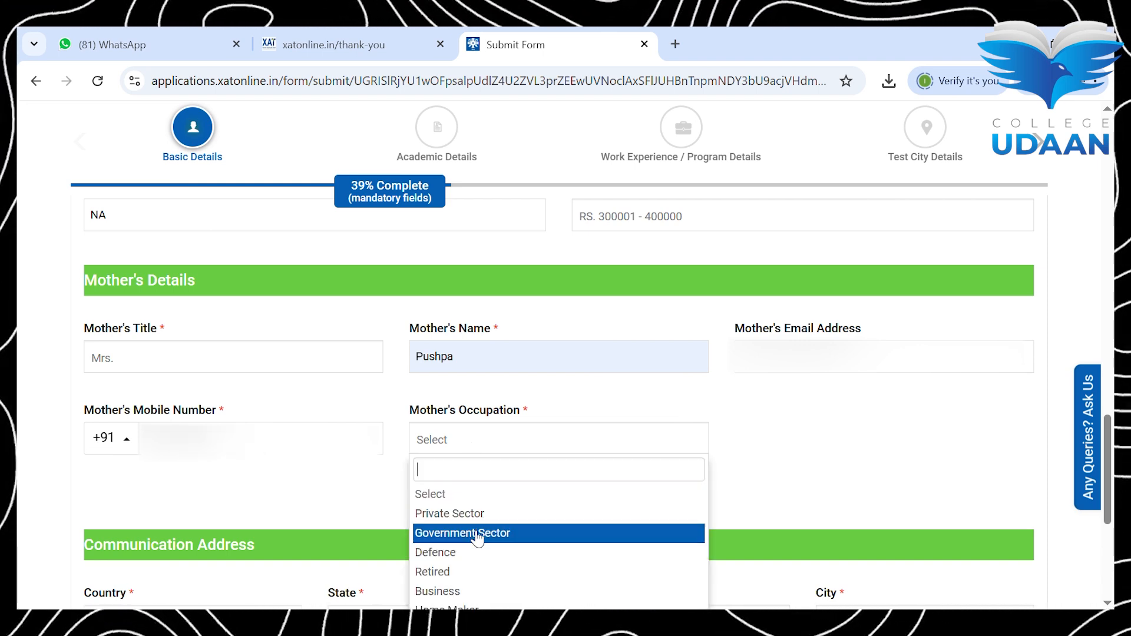
{"action": "left_click", "coordinate": [478, 606]}
Step: Fill Address Line 1 from the saved address, enter the pincode and save to reach Academic Details
{"action": "scroll", "coordinate": [475, 604], "scroll_direction": "down", "scroll_amount": 5}
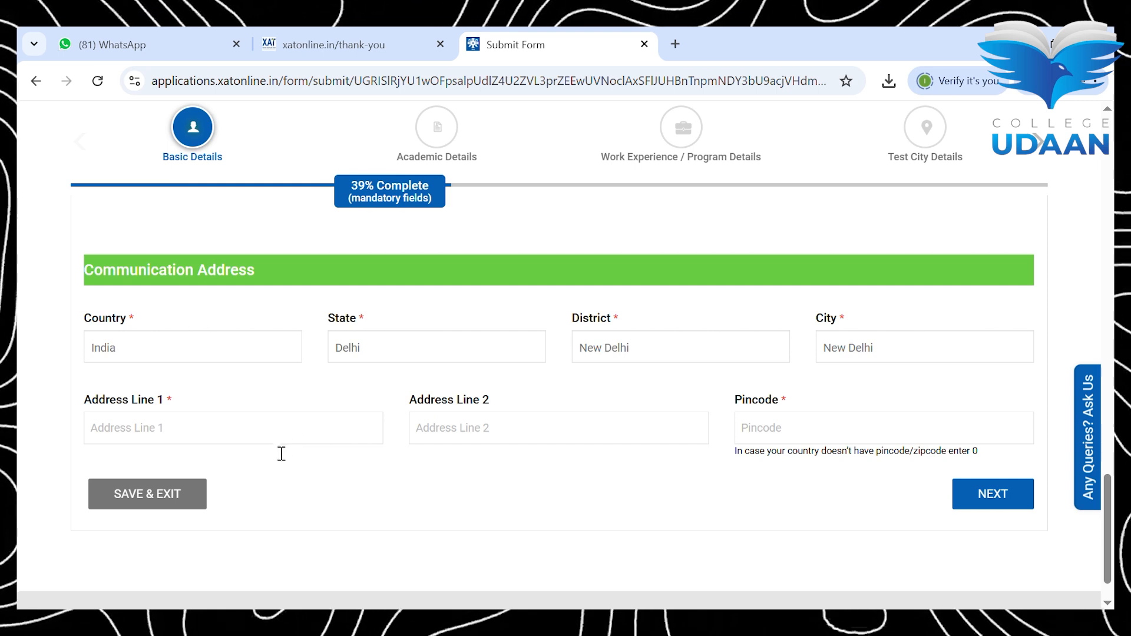
{"action": "left_click", "coordinate": [248, 466]}
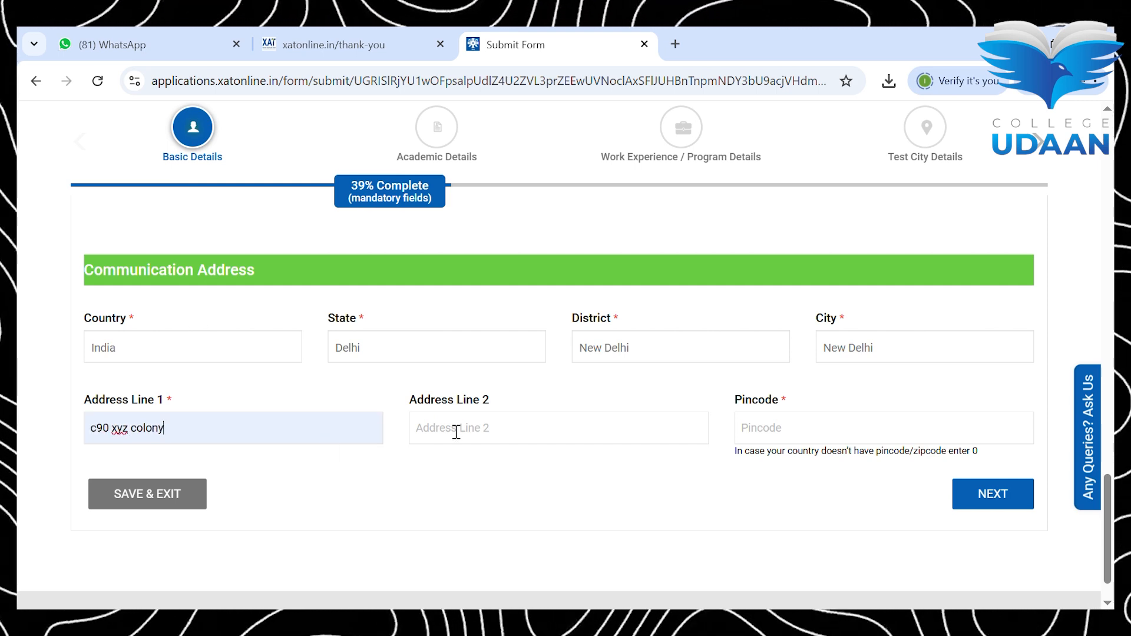
{"action": "left_click", "coordinate": [765, 429]}
{"action": "type", "text": "110092"}
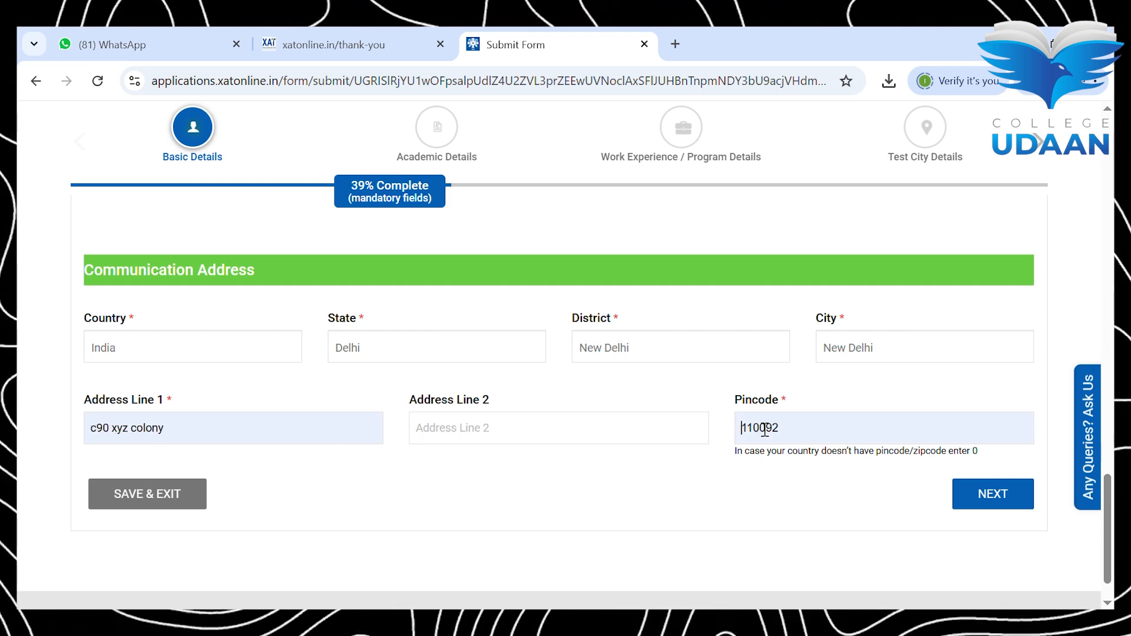
{"action": "left_click", "coordinate": [1029, 493]}
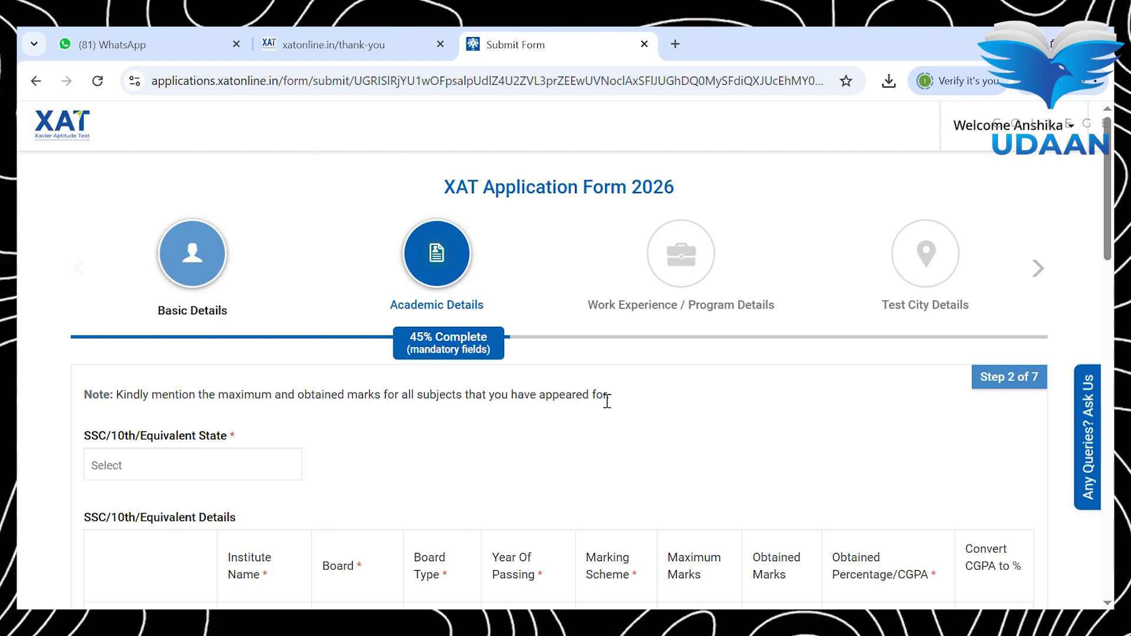
Step: Select Delhi as the SSC/10th state using the 'de' filter
{"action": "scroll", "coordinate": [607, 401], "scroll_direction": "down", "scroll_amount": 4}
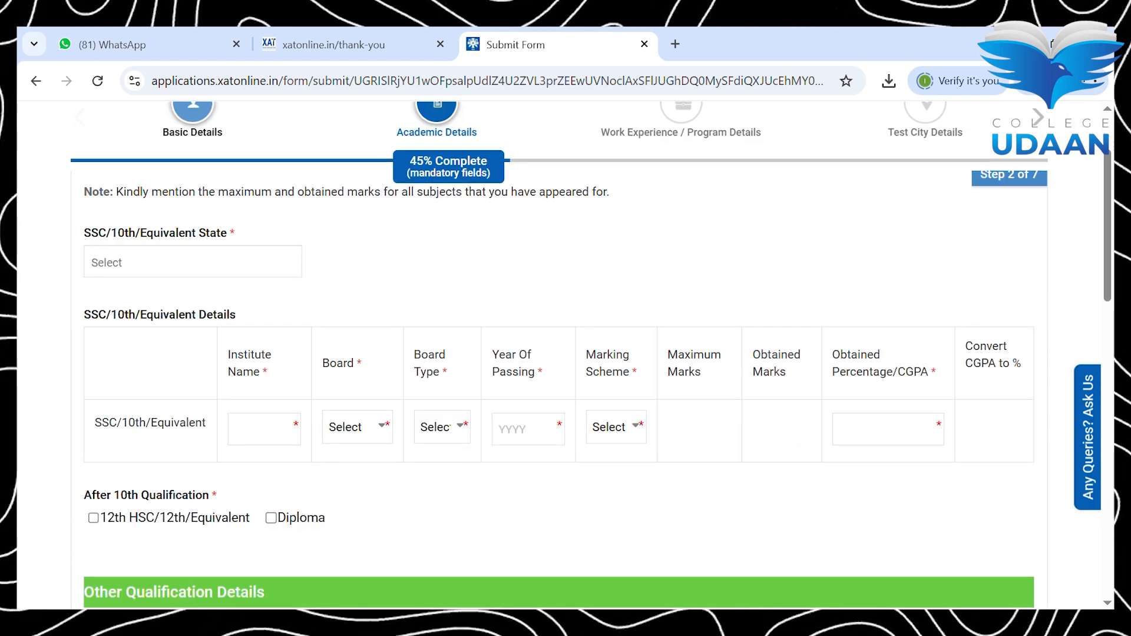
{"action": "scroll", "coordinate": [565, 353], "scroll_direction": "up", "scroll_amount": 3}
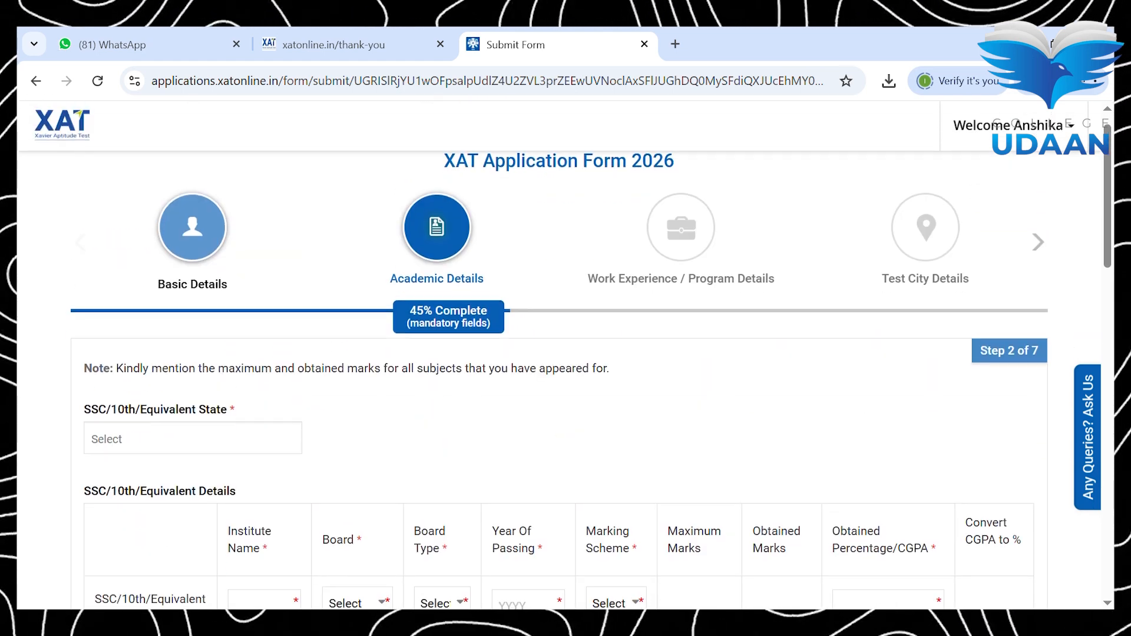
{"action": "left_click", "coordinate": [193, 439]}
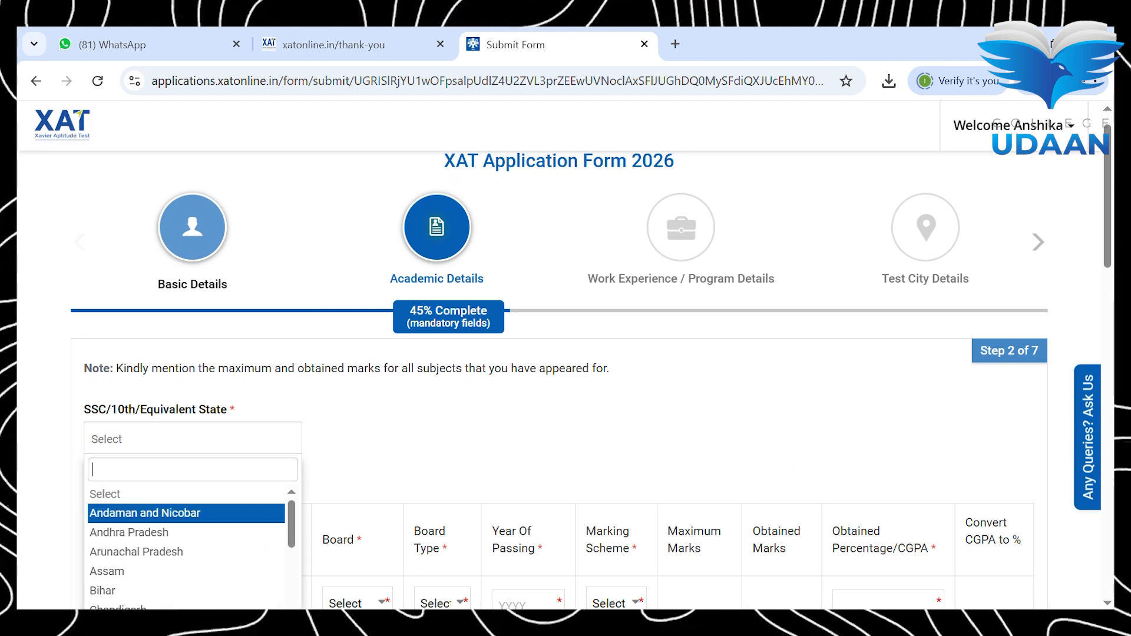
{"action": "type", "text": "de"}
{"action": "key", "text": "Return"}
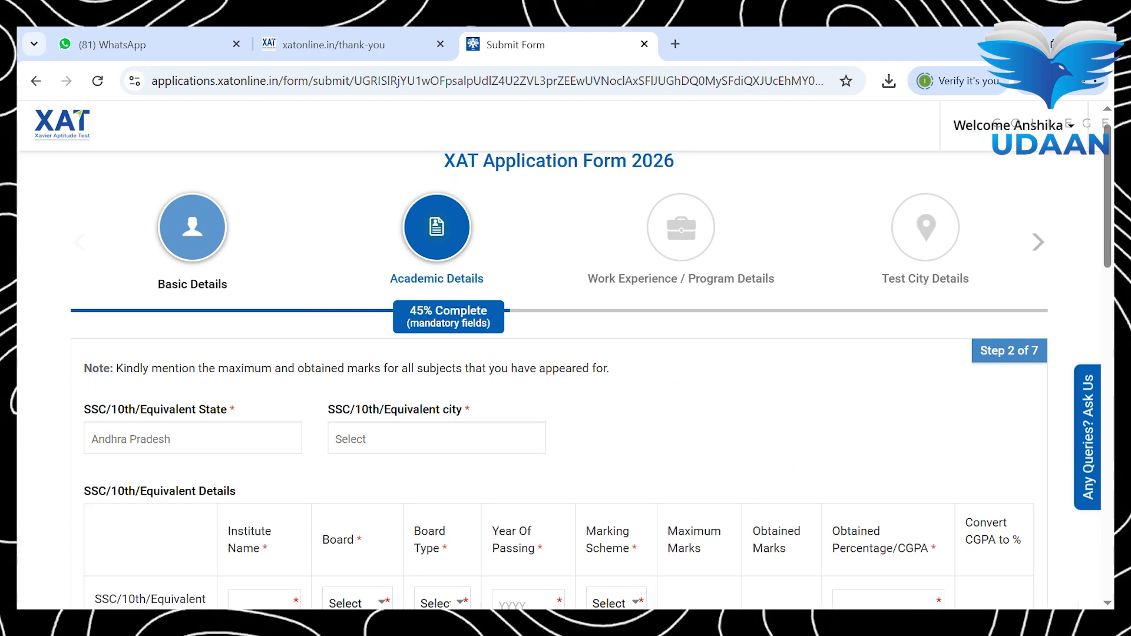
{"action": "left_click", "coordinate": [250, 443]}
{"action": "type", "text": "de"}
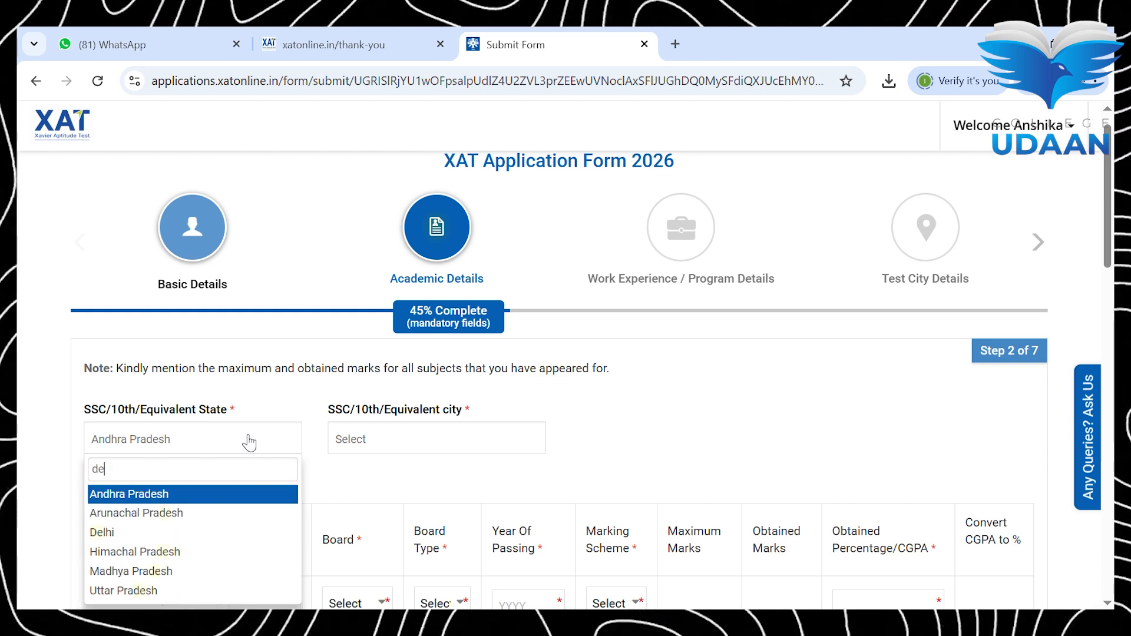
{"action": "key", "text": "Down"}
{"action": "key", "text": "Down"}
{"action": "key", "text": "Return"}
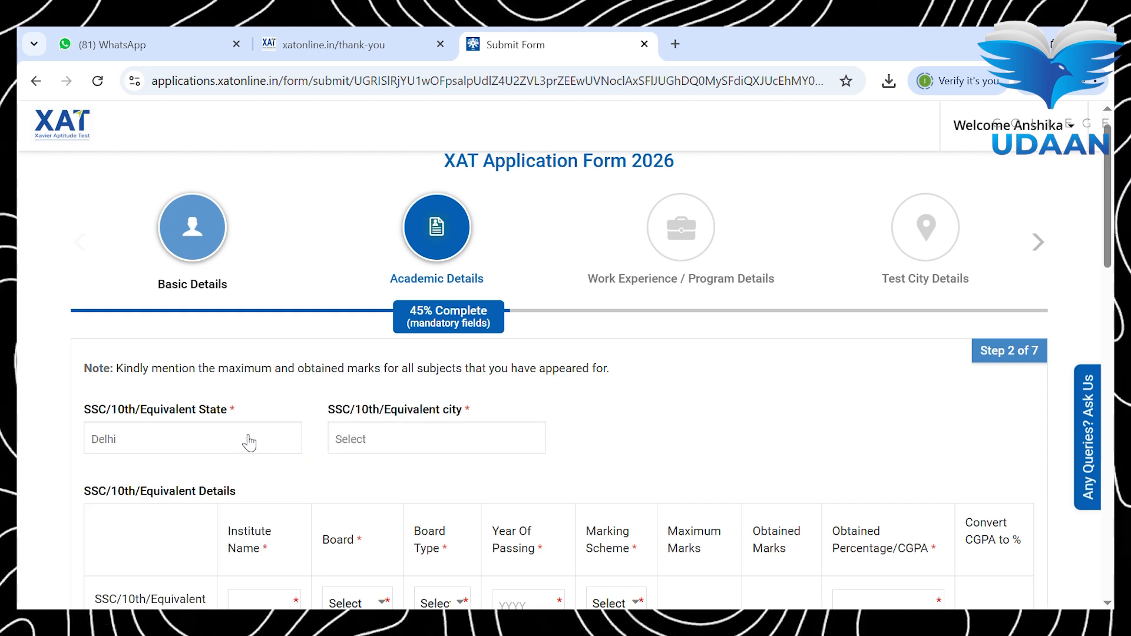
Step: Set the SSC/10th city to North Delhi, correcting an initial South Delhi pick
{"action": "left_click", "coordinate": [368, 443]}
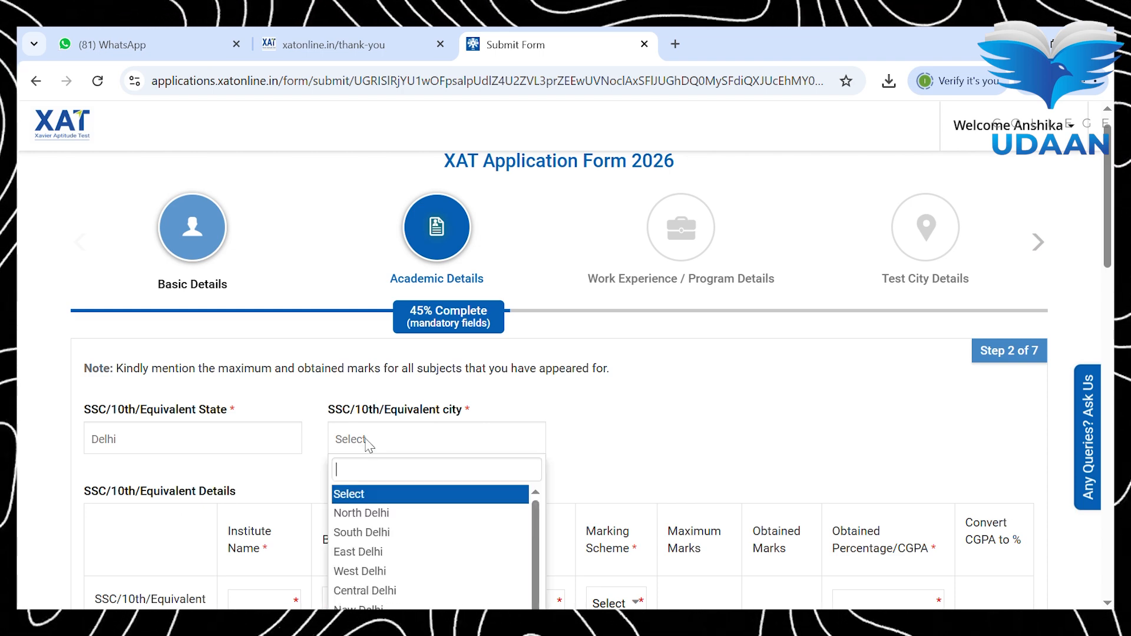
{"action": "left_click", "coordinate": [391, 538]}
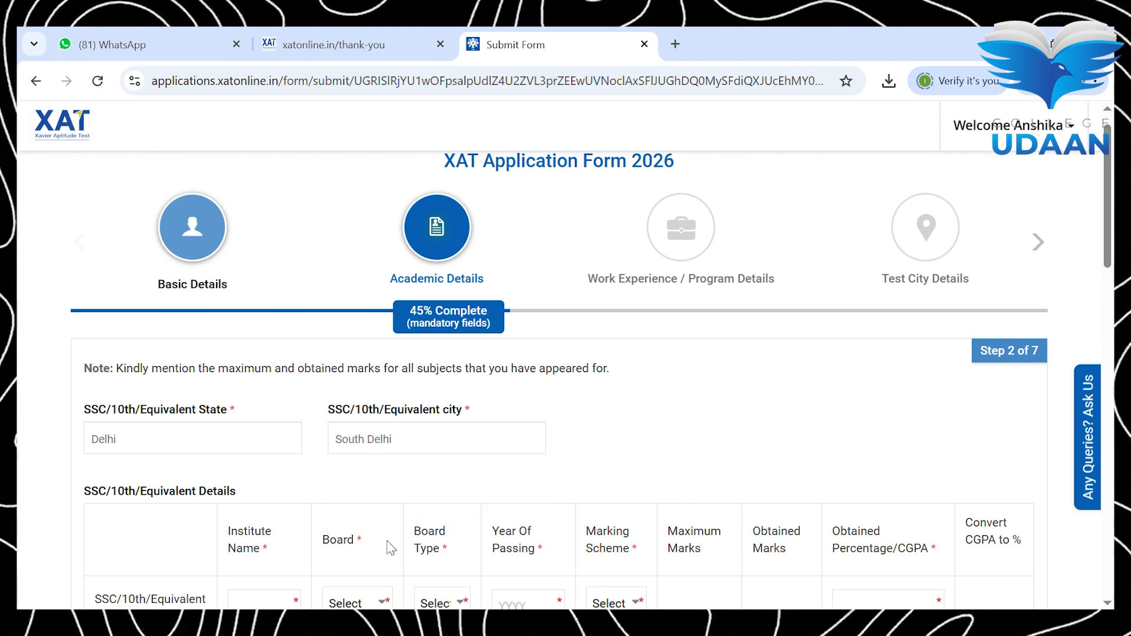
{"action": "left_click", "coordinate": [403, 443]}
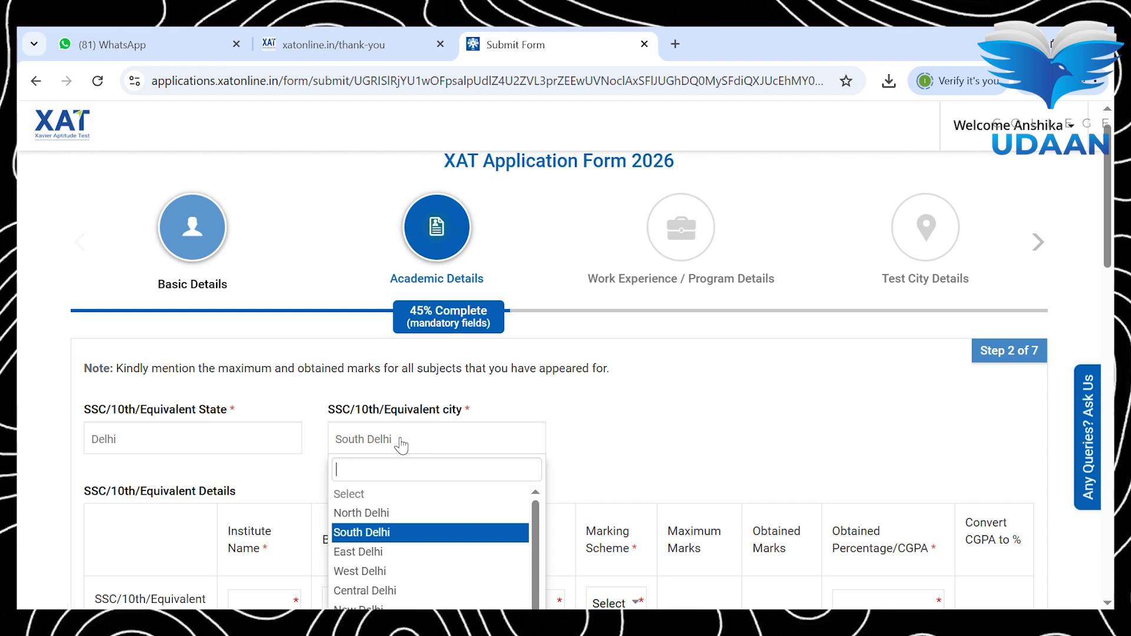
{"action": "key", "text": "Up"}
{"action": "key", "text": "Return"}
{"action": "key", "text": "Tab"}
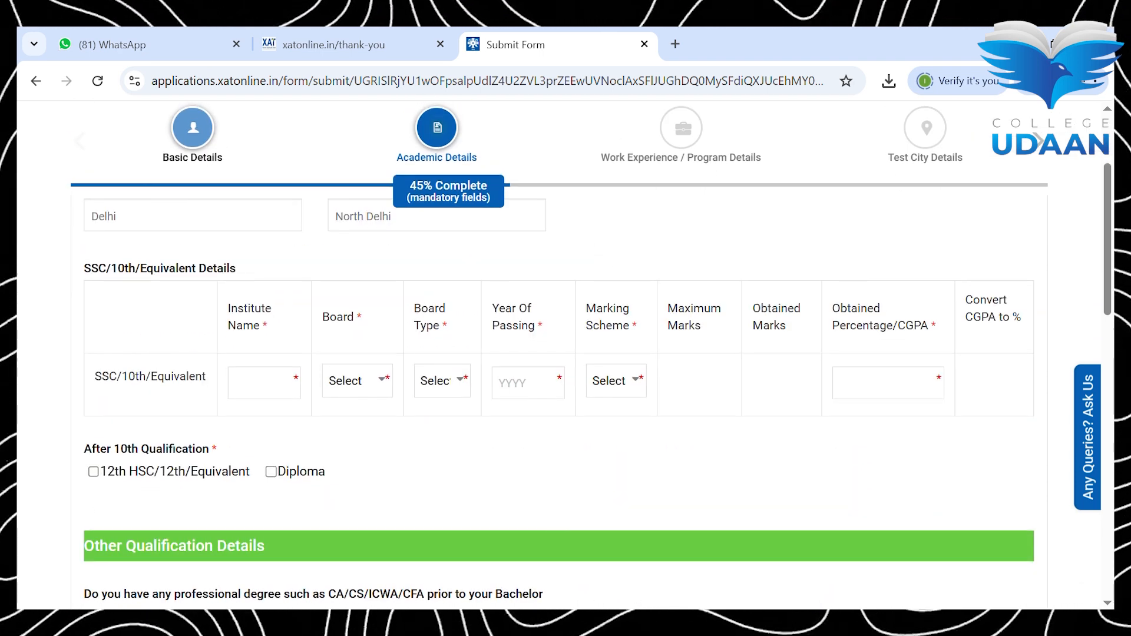
Step: Enter Vanasthali public school with central board, State board type, passed 2019
{"action": "type", "text": "Van"}
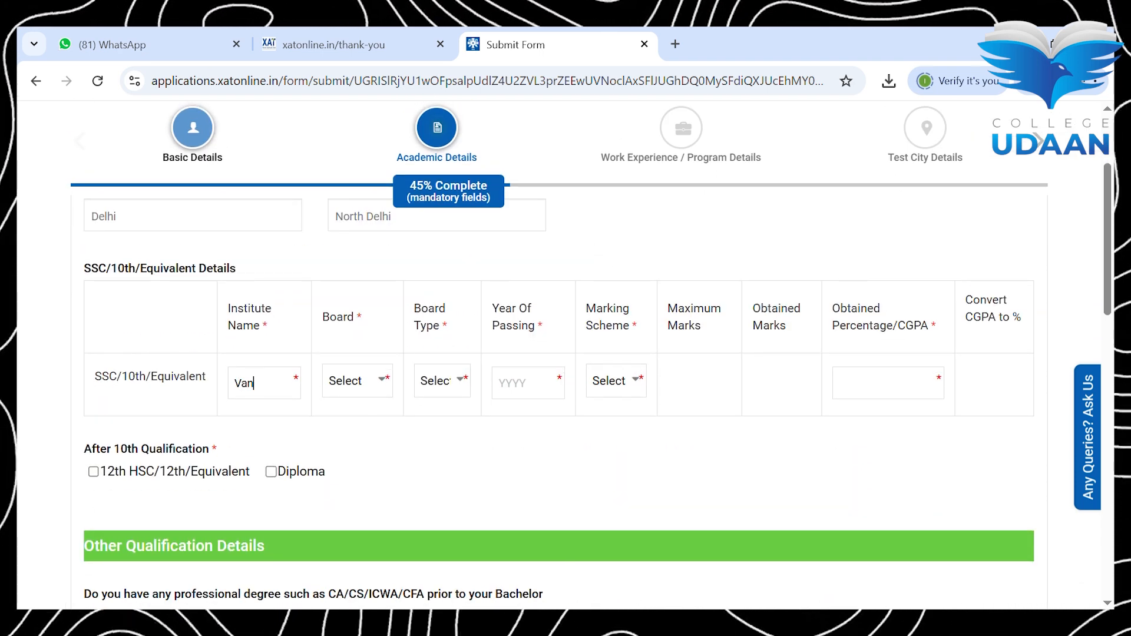
{"action": "type", "text": "asthali"}
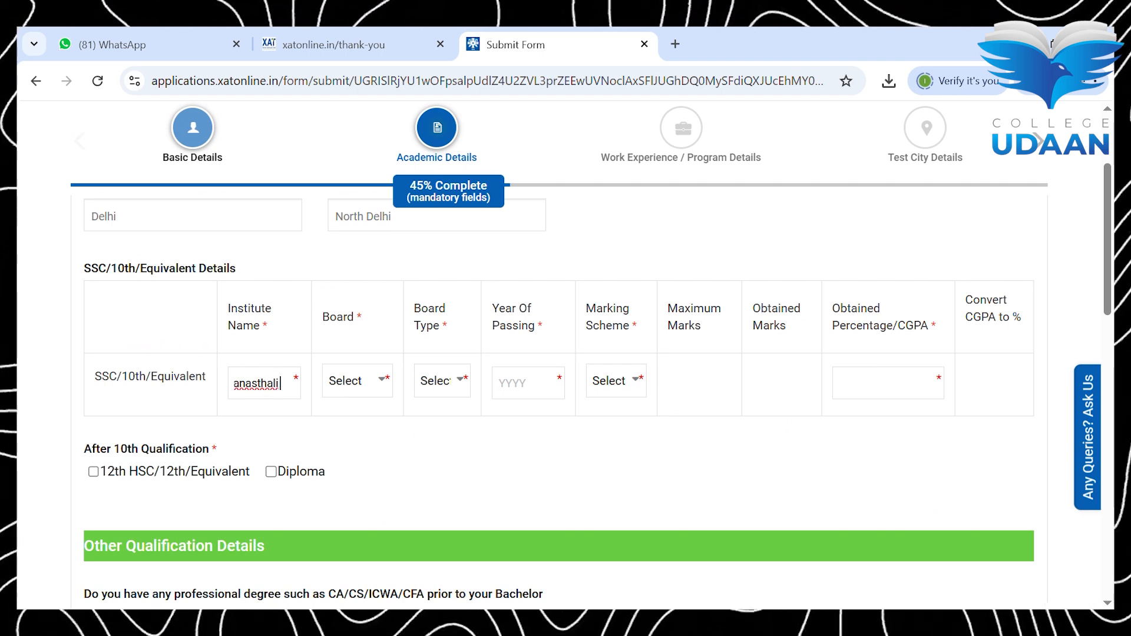
{"action": "type", "text": " public"}
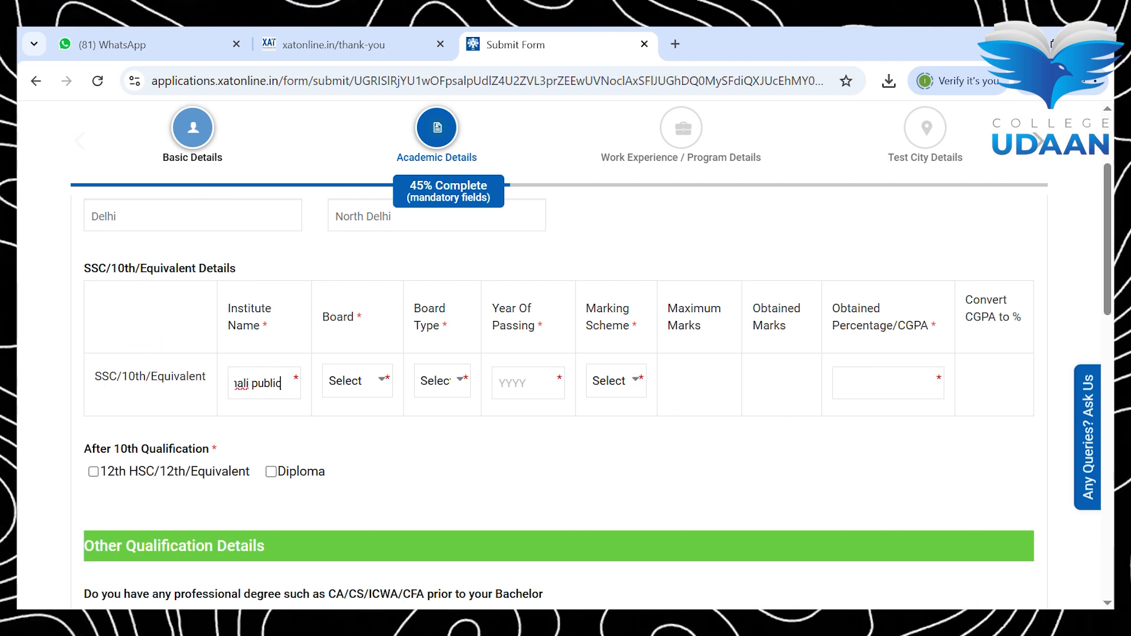
{"action": "type", "text": " schoolic school"}
{"action": "key", "text": "Tab"}
{"action": "key", "text": "c"}
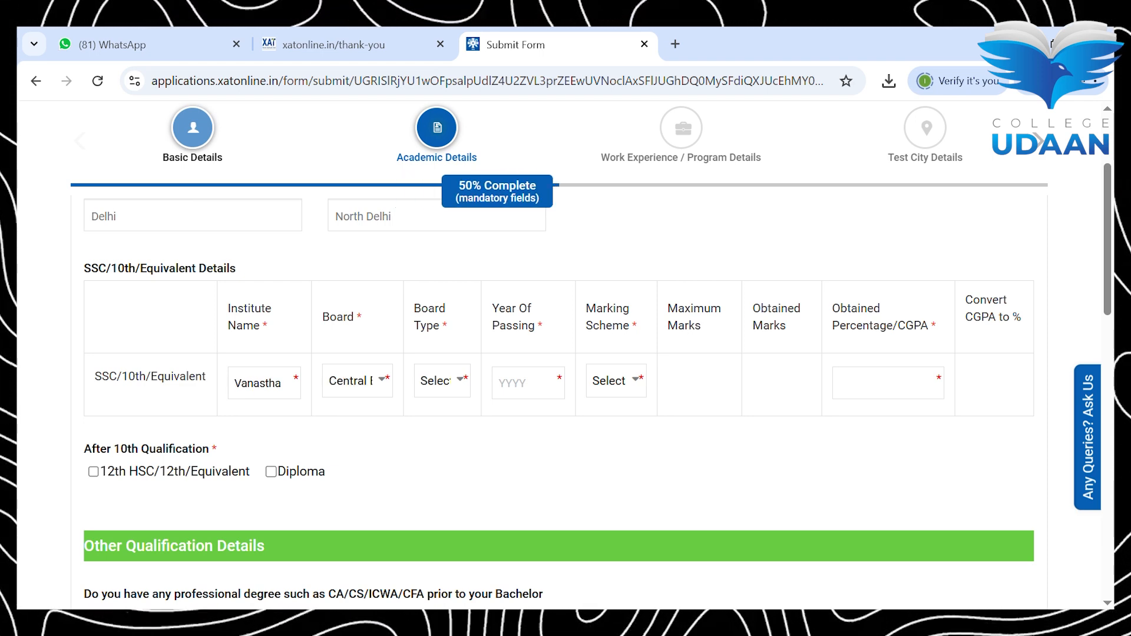
{"action": "key", "text": "s"}
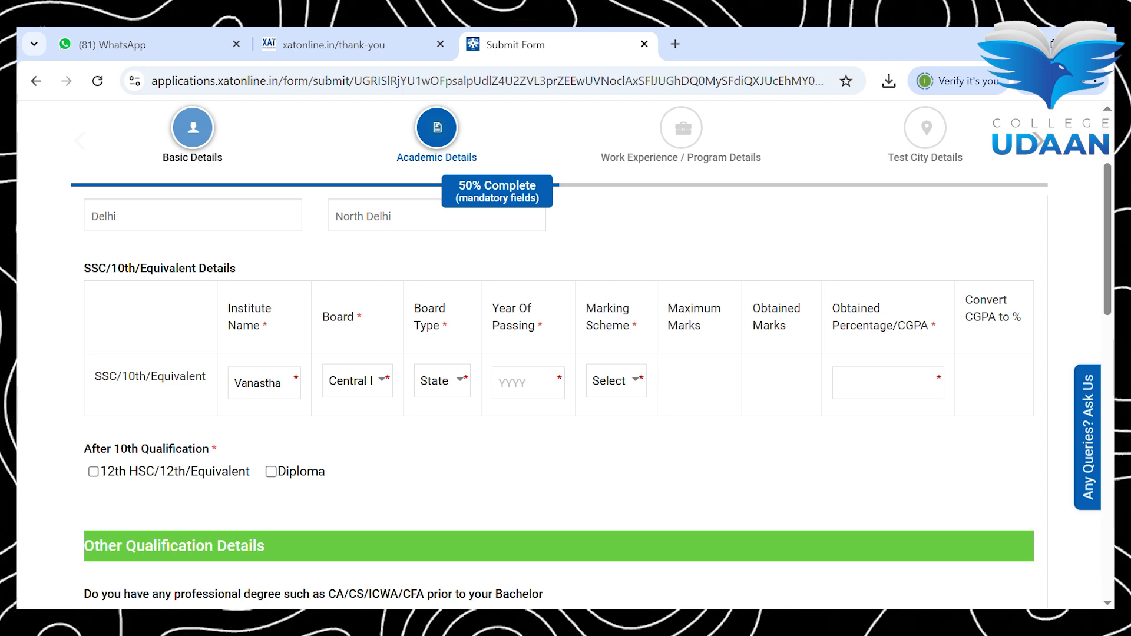
{"action": "key", "text": "Tab"}
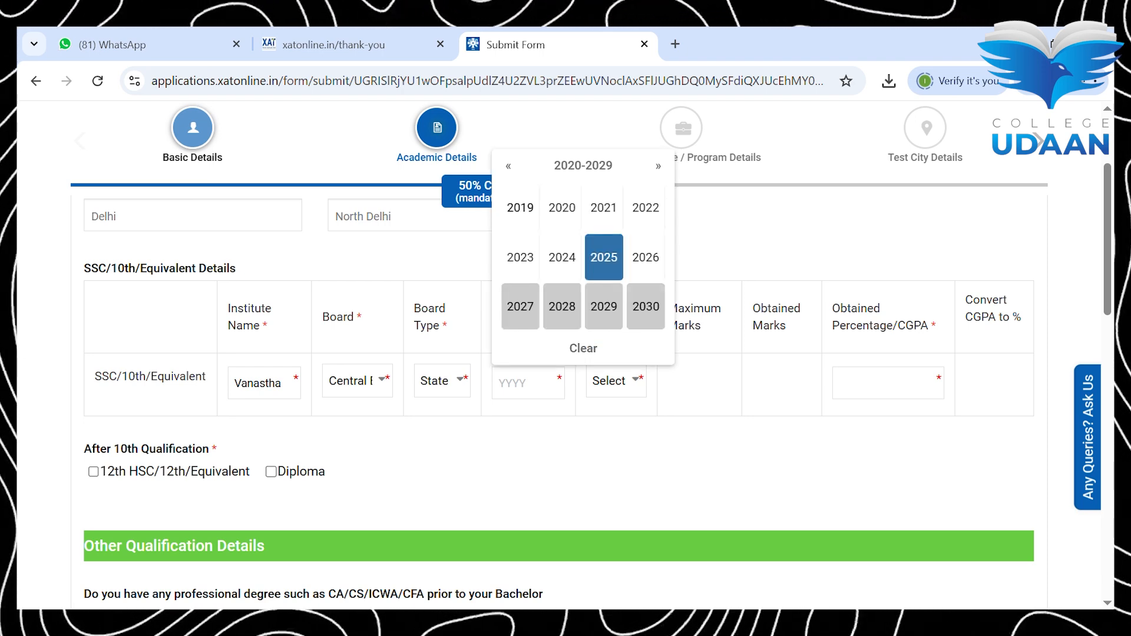
{"action": "left_click", "coordinate": [520, 208]}
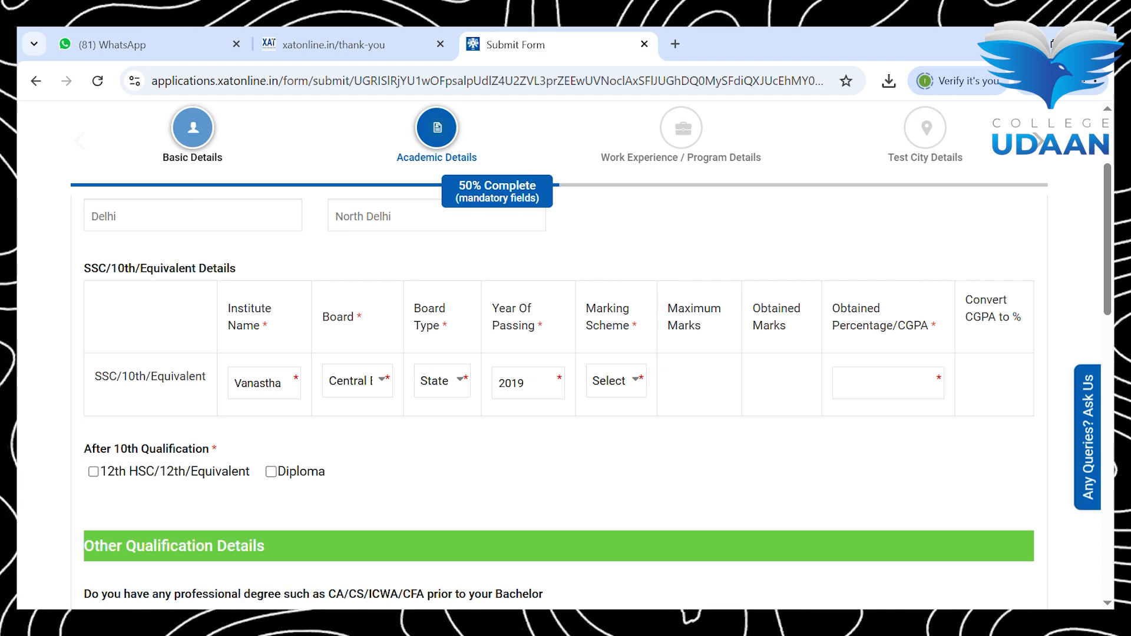
Step: Choose the Percentage scheme and enter 700 maximum and 500 obtained marks (71.43%)
{"action": "key", "text": "p"}
{"action": "type", "text": "700"}
{"action": "type", "text": "500"}
{"action": "scroll", "coordinate": [560, 380], "scroll_direction": "down", "scroll_amount": 3}
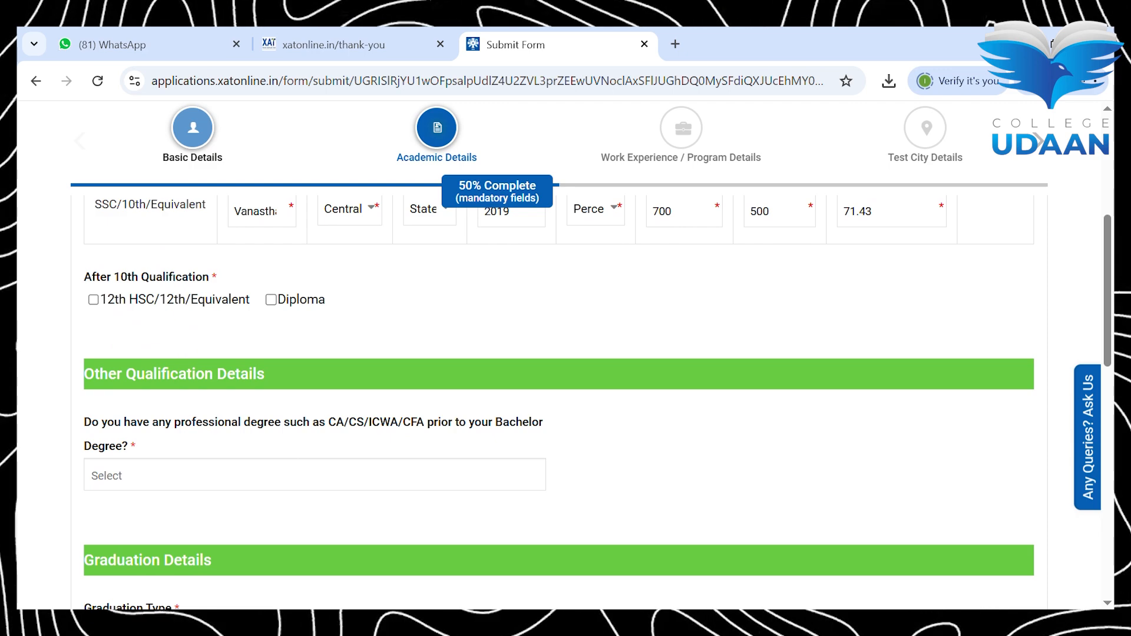
{"action": "left_click", "coordinate": [94, 300]}
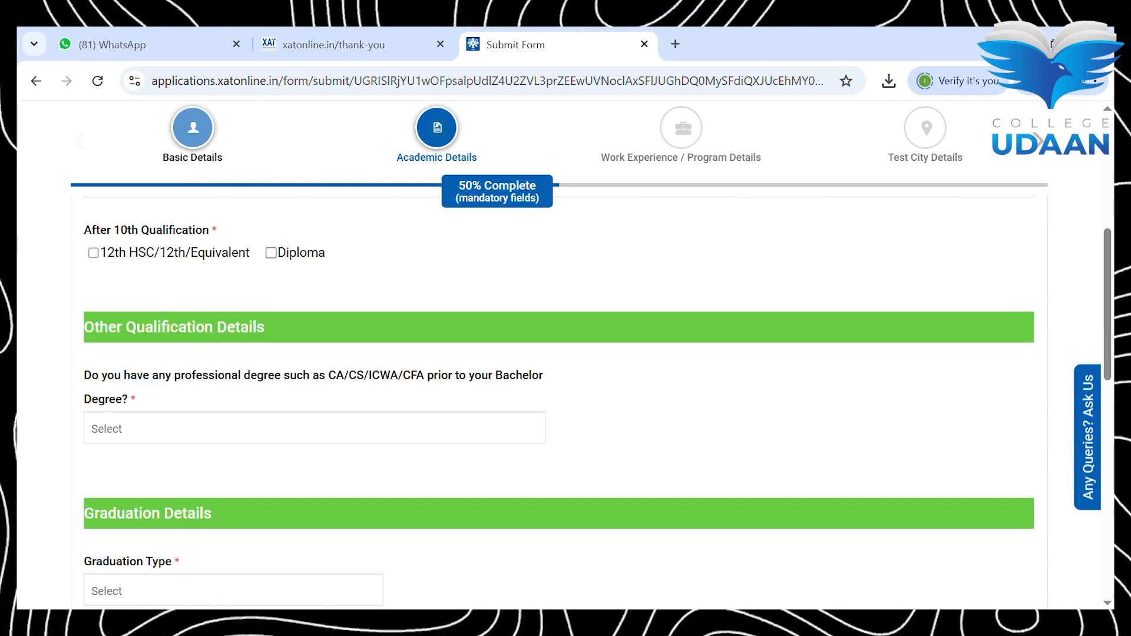
{"action": "scroll", "coordinate": [560, 380], "scroll_direction": "up", "scroll_amount": 2}
Step: Tick 12th HSC/Equivalent and set its state to Delhi and city to East Delhi
{"action": "left_click", "coordinate": [94, 379]}
{"action": "scroll", "coordinate": [193, 353], "scroll_direction": "down", "scroll_amount": 2}
{"action": "left_click", "coordinate": [193, 334]}
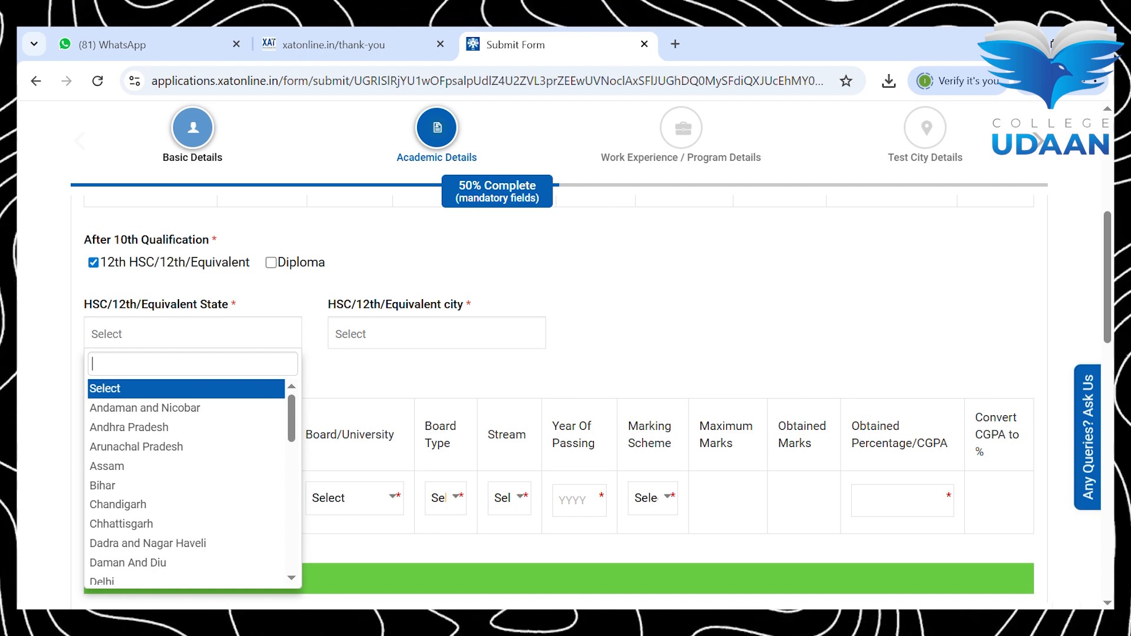
{"action": "left_click", "coordinate": [102, 581]}
{"action": "left_click", "coordinate": [436, 334]}
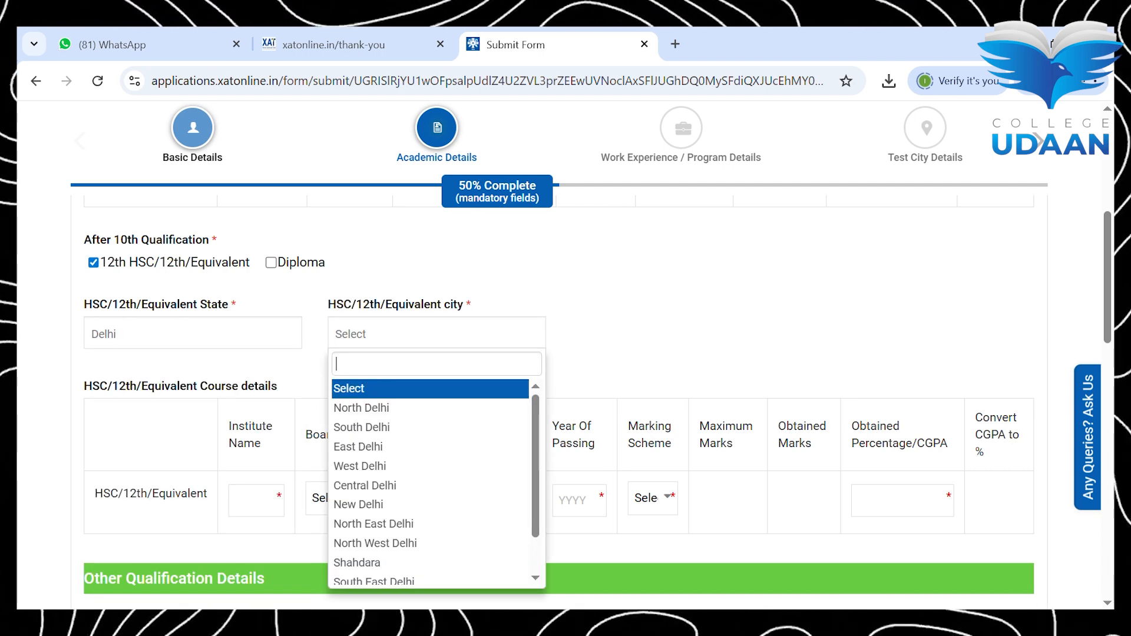
{"action": "left_click", "coordinate": [358, 447]}
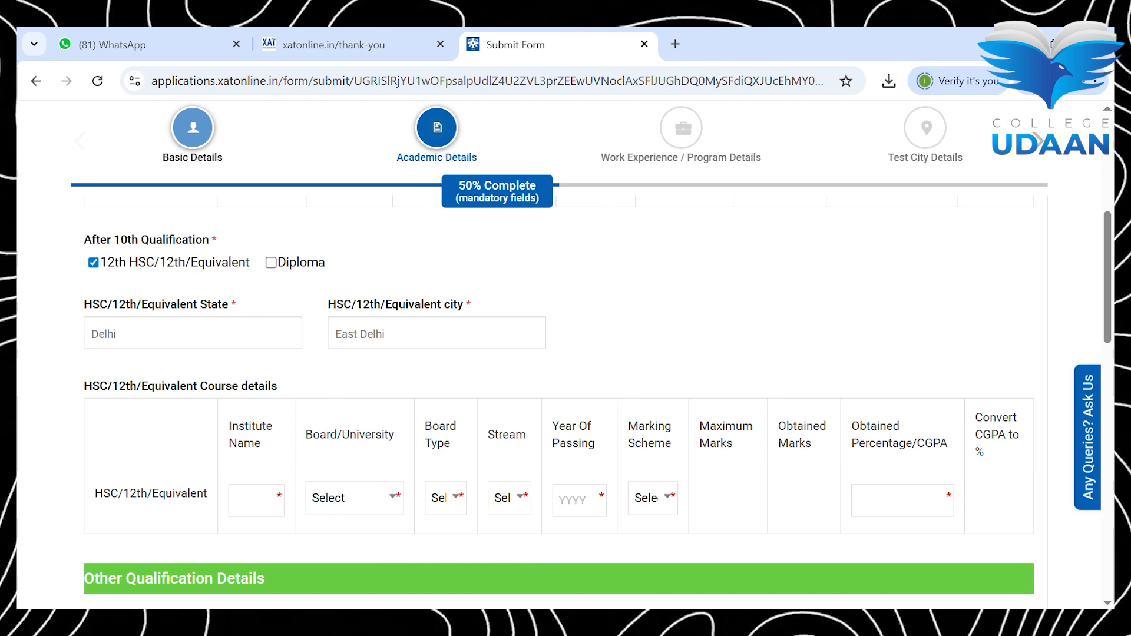
{"action": "scroll", "coordinate": [358, 446], "scroll_direction": "down", "scroll_amount": 1}
Step: Enter Vanasthali public school with Central Board, State Board and Commerce stream for HSC/12th
{"action": "type", "text": "V"}
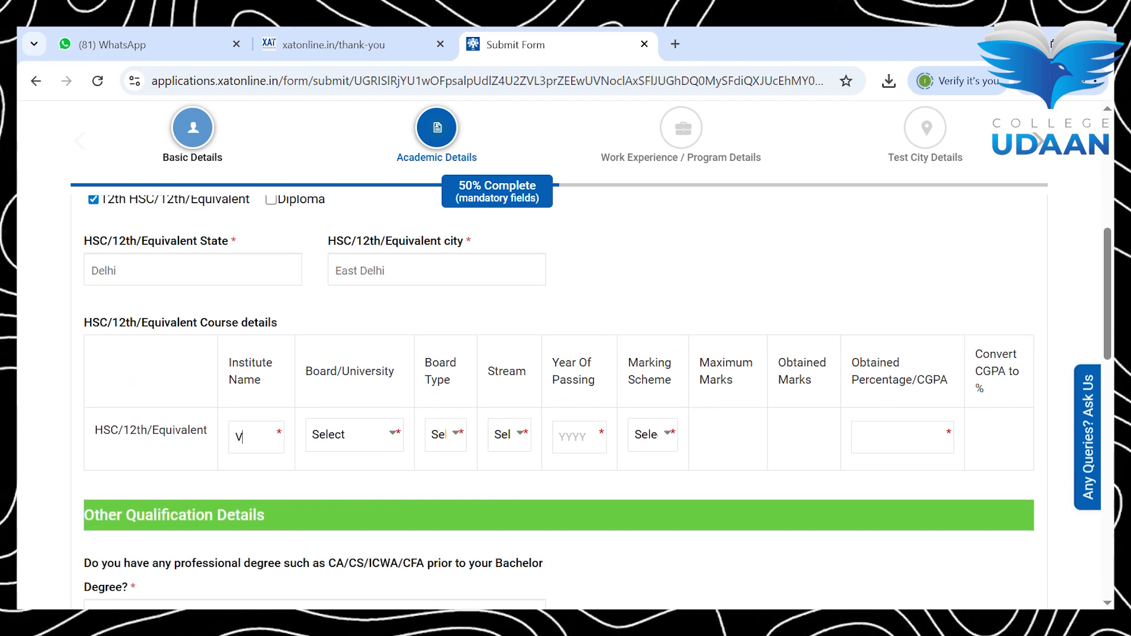
{"action": "type", "text": "anasthal"}
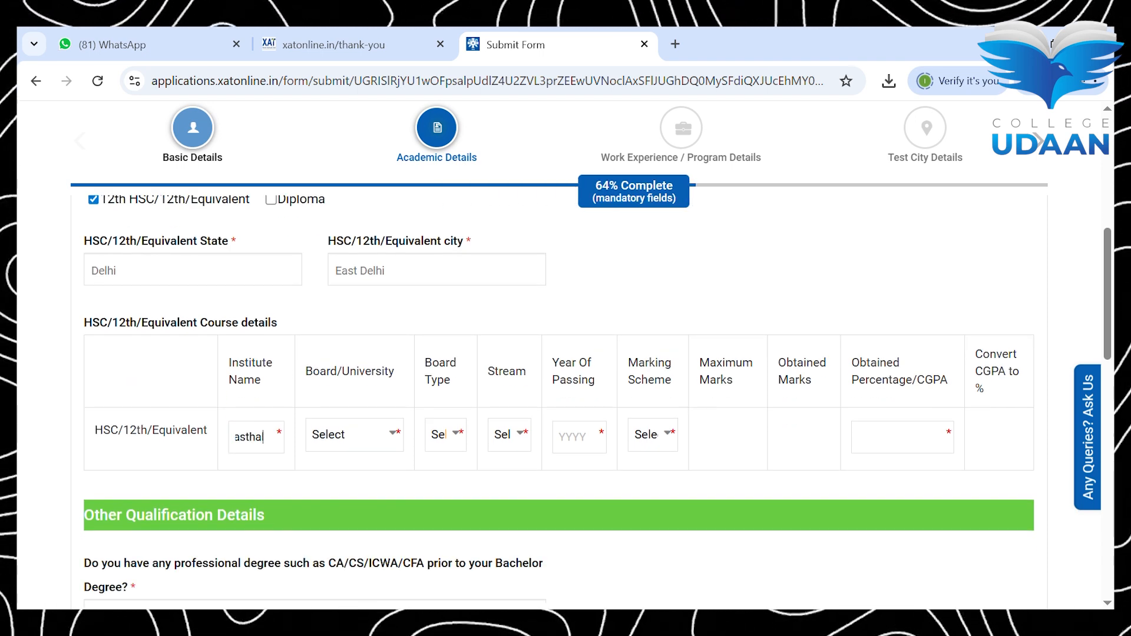
{"action": "type", "text": "i public school"}
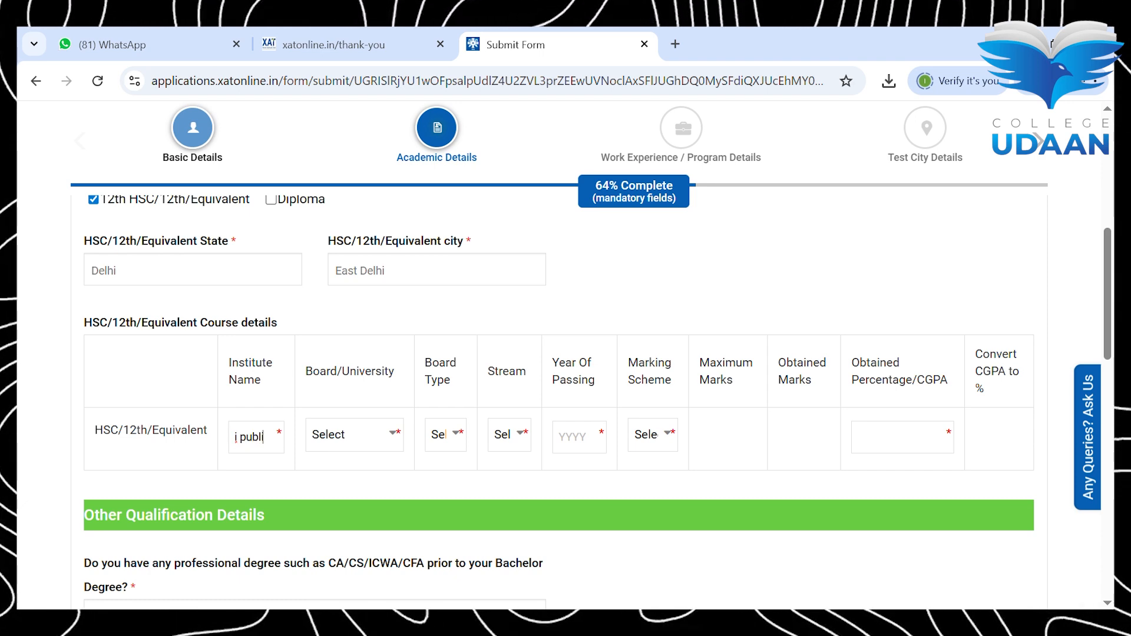
{"action": "key", "text": "Tab"}
{"action": "key", "text": "c"}
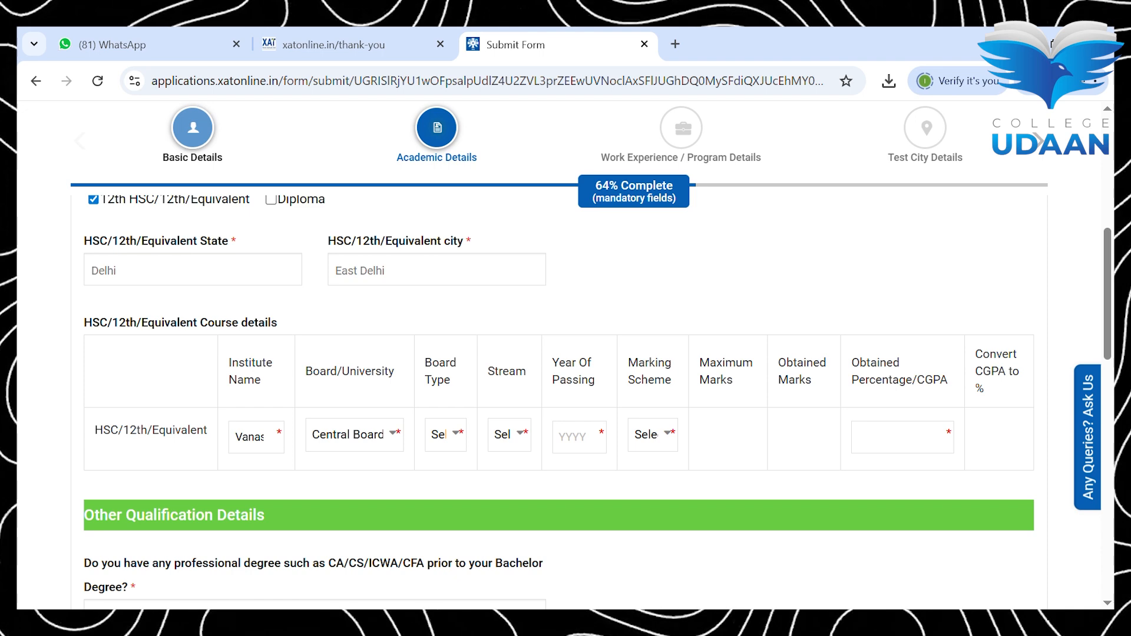
{"action": "key", "text": "s"}
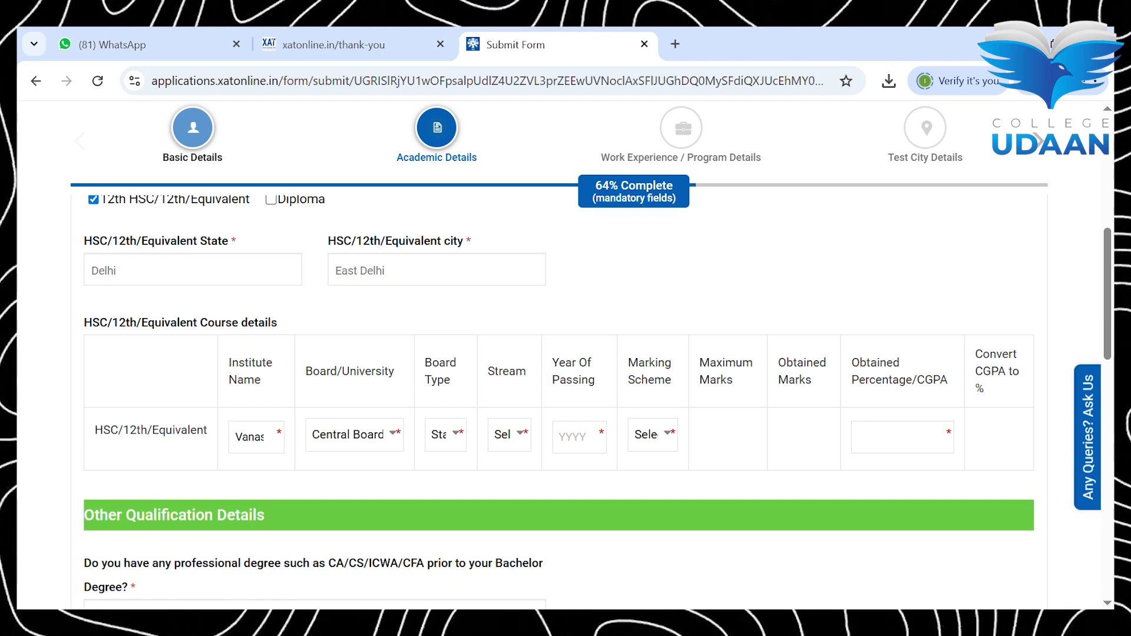
{"action": "key", "text": "c"}
Step: Set HSC passing year 2020, Percentage scheme, 600 maximum and 450 obtained marks (75.00%)
{"action": "key", "text": "Tab"}
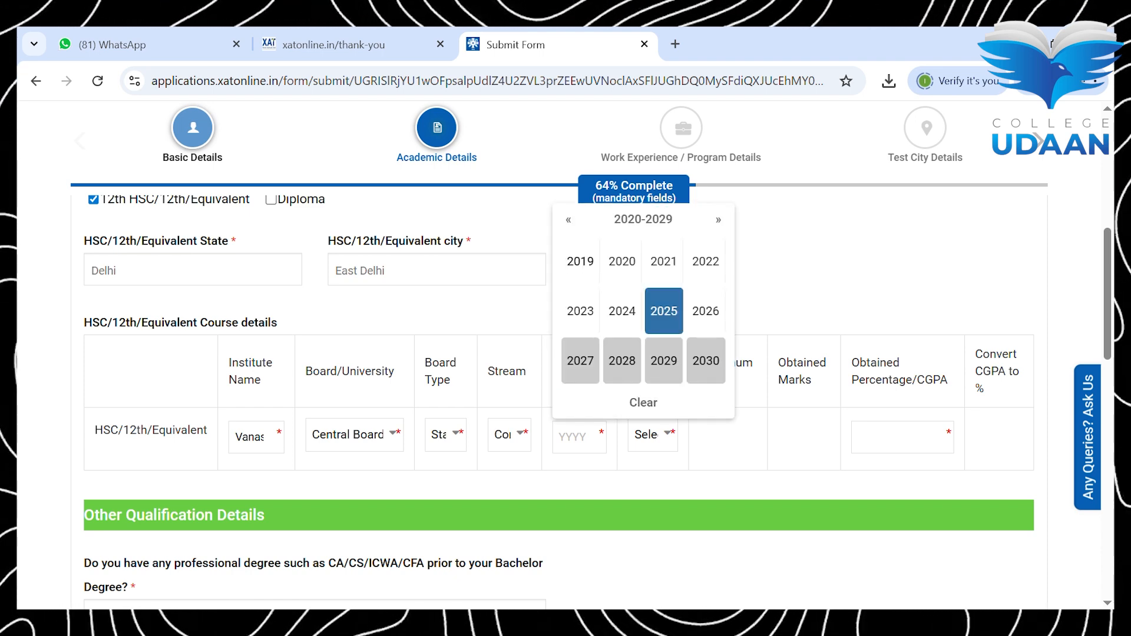
{"action": "left_click", "coordinate": [664, 261]}
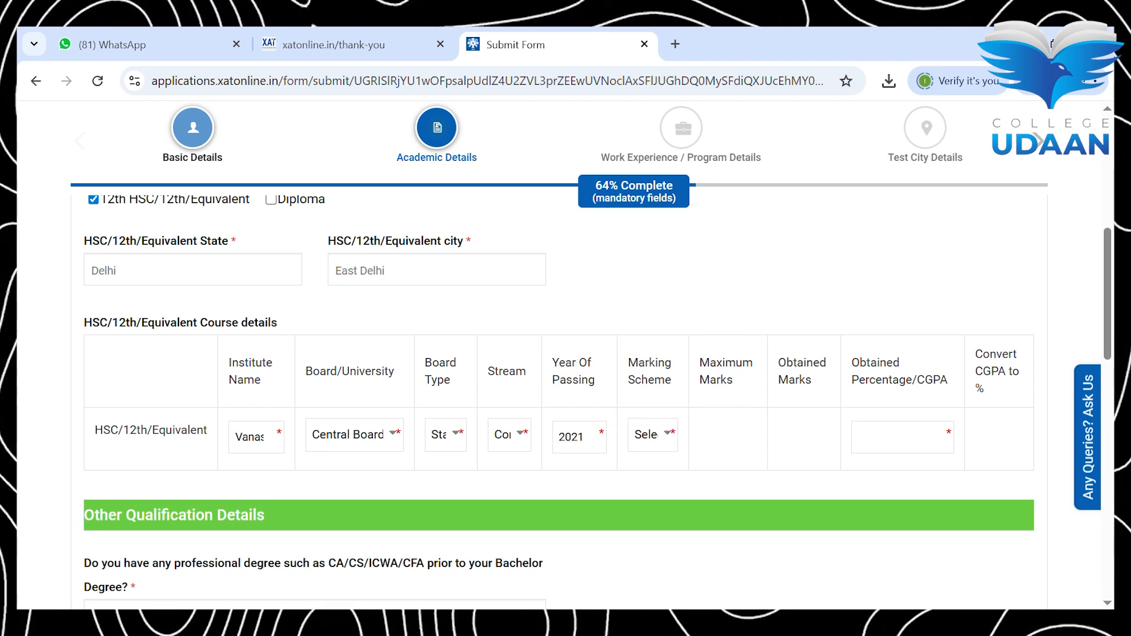
{"action": "left_click", "coordinate": [579, 437]}
{"action": "left_click", "coordinate": [622, 262]}
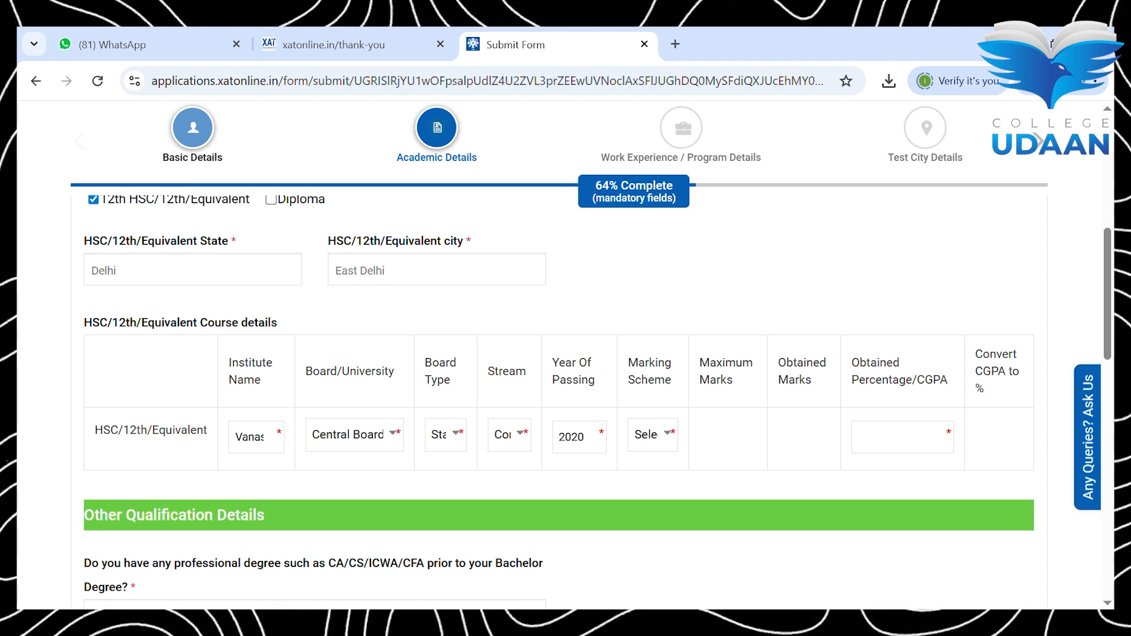
{"action": "left_click", "coordinate": [653, 479]}
{"action": "type", "text": "600"}
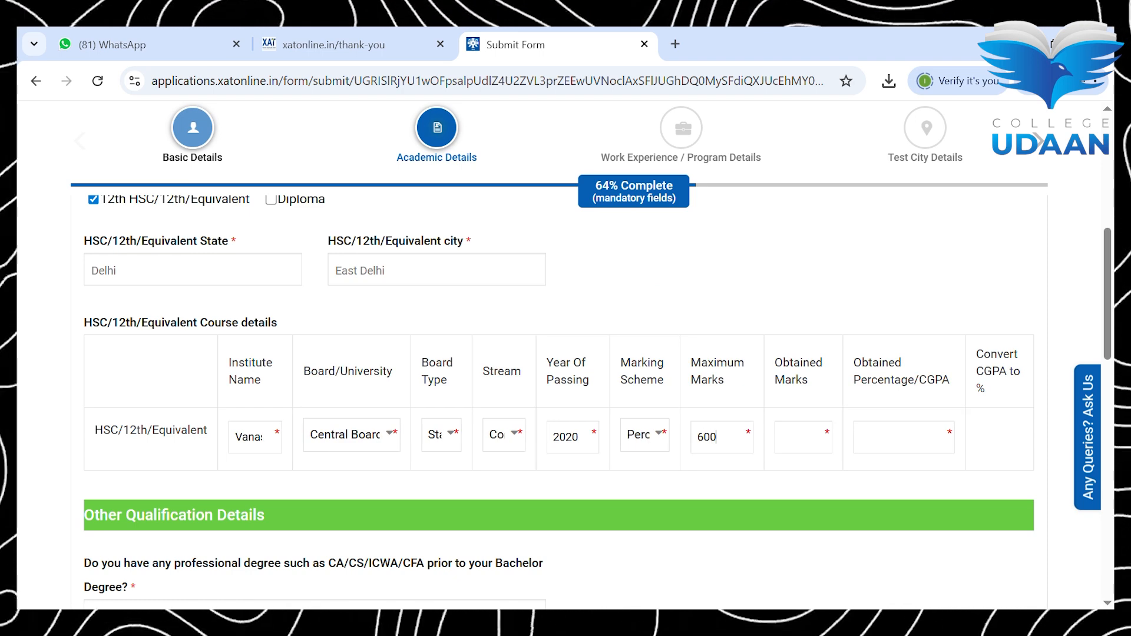
{"action": "key", "text": "Tab"}
{"action": "type", "text": "450"}
{"action": "scroll", "coordinate": [566, 383], "scroll_direction": "down", "scroll_amount": 1}
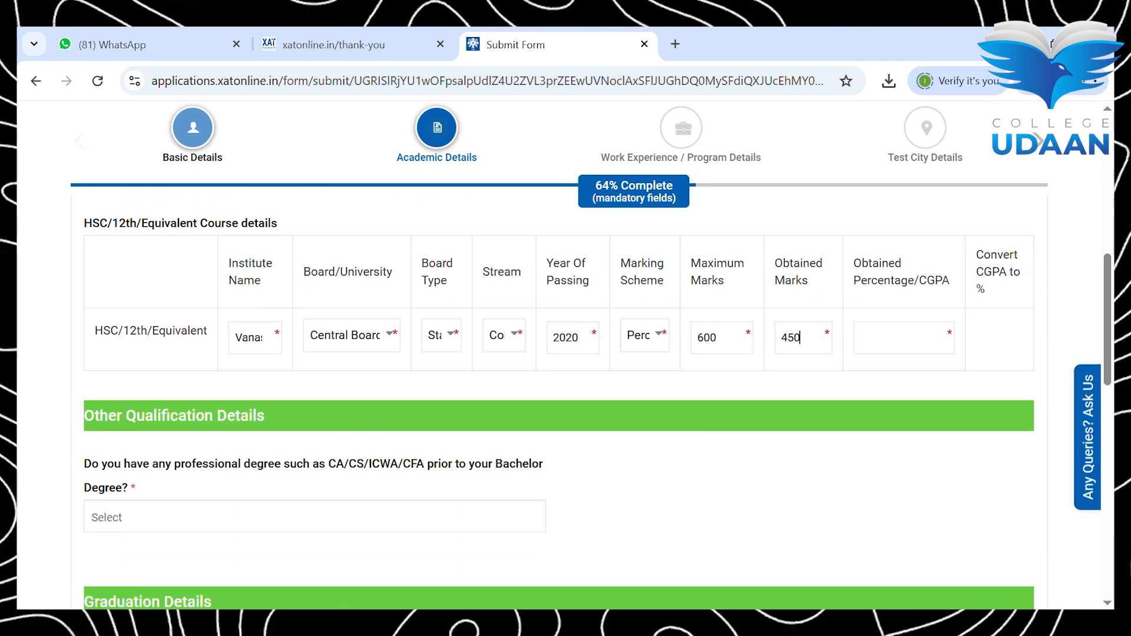
{"action": "scroll", "coordinate": [565, 377], "scroll_direction": "down", "scroll_amount": 2}
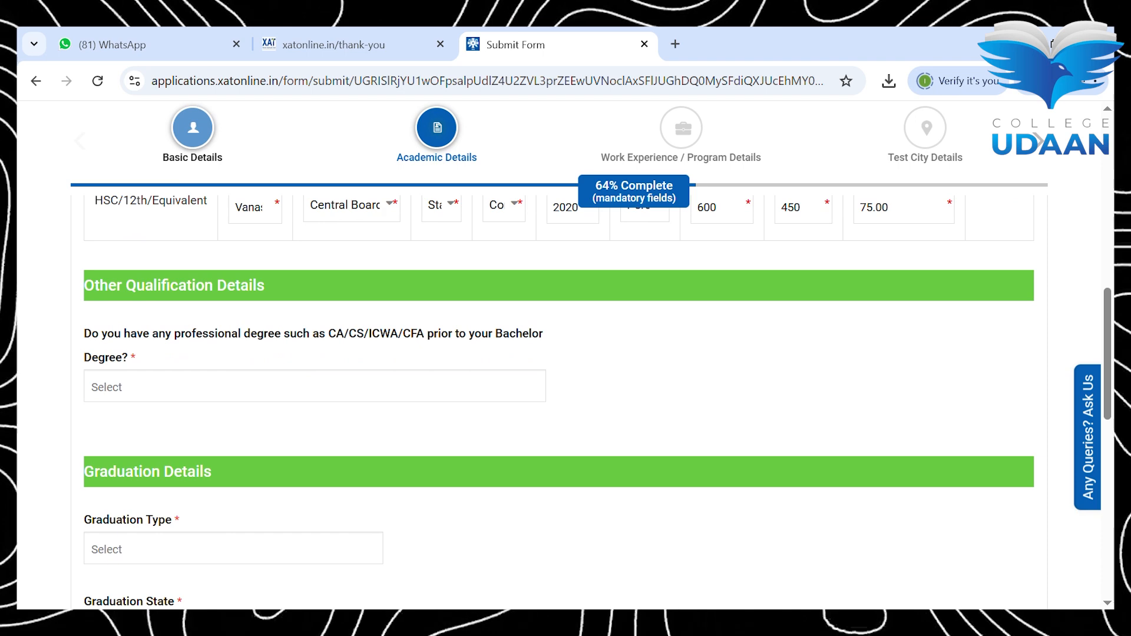
{"action": "scroll", "coordinate": [566, 383], "scroll_direction": "down", "scroll_amount": 1}
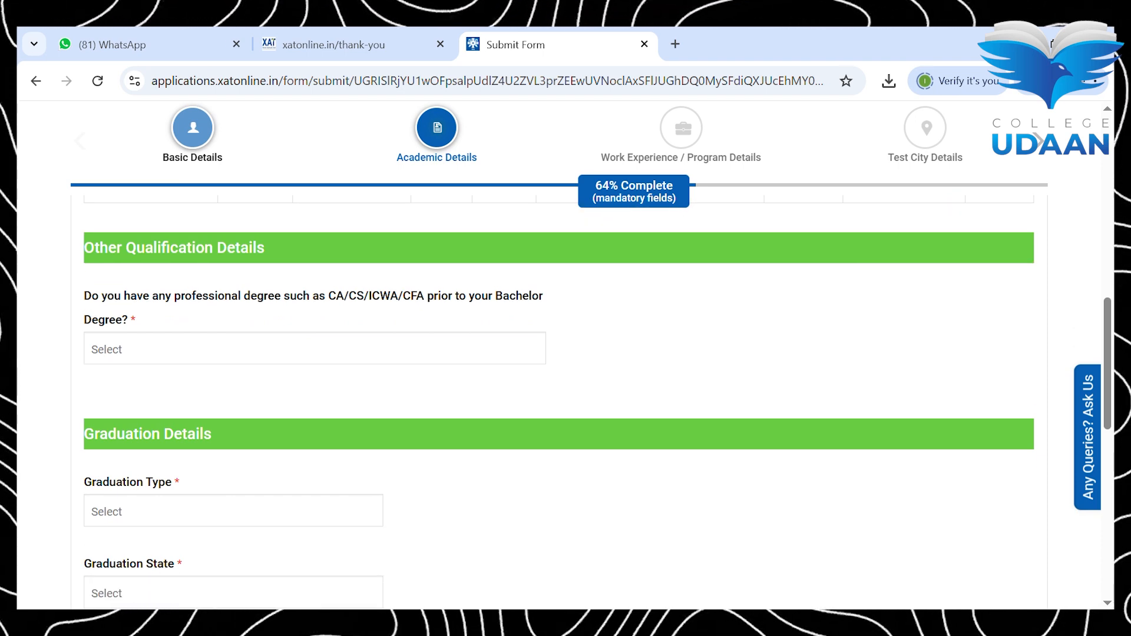
Step: Answer No to holding a CA/CS/ICWA/CFA professional degree, dropping the briefly ticked CA option
{"action": "left_click", "coordinate": [237, 360]}
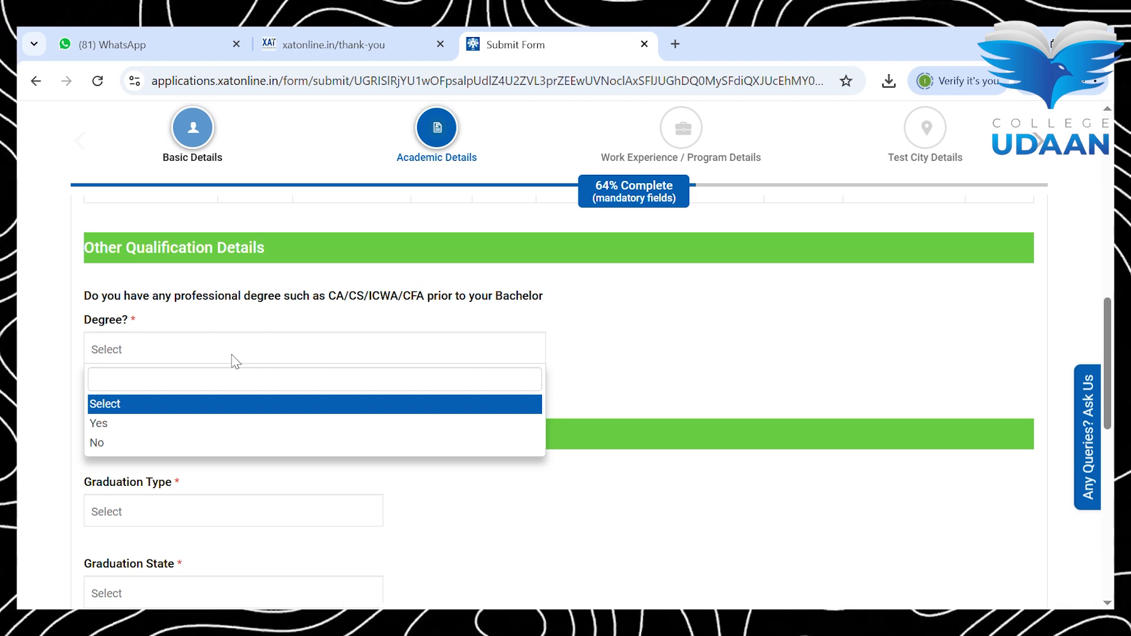
{"action": "left_click", "coordinate": [218, 424]}
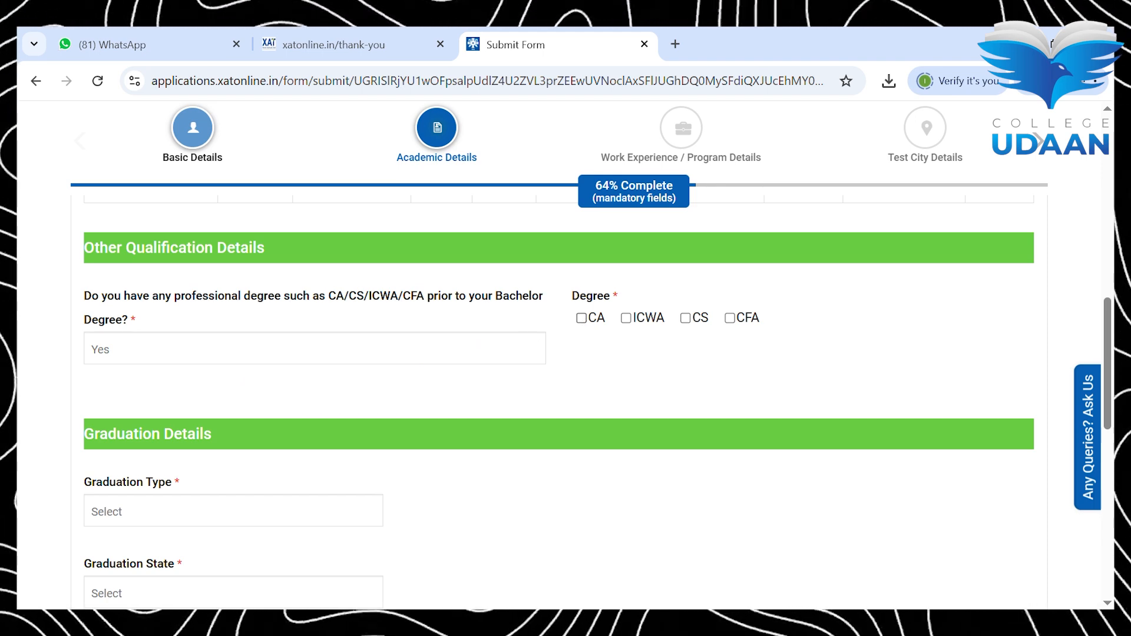
{"action": "left_click", "coordinate": [581, 318]}
{"action": "left_click", "coordinate": [582, 318]}
{"action": "scroll", "coordinate": [582, 330], "scroll_direction": "down", "scroll_amount": 1}
{"action": "scroll", "coordinate": [582, 330], "scroll_direction": "up", "scroll_amount": 1}
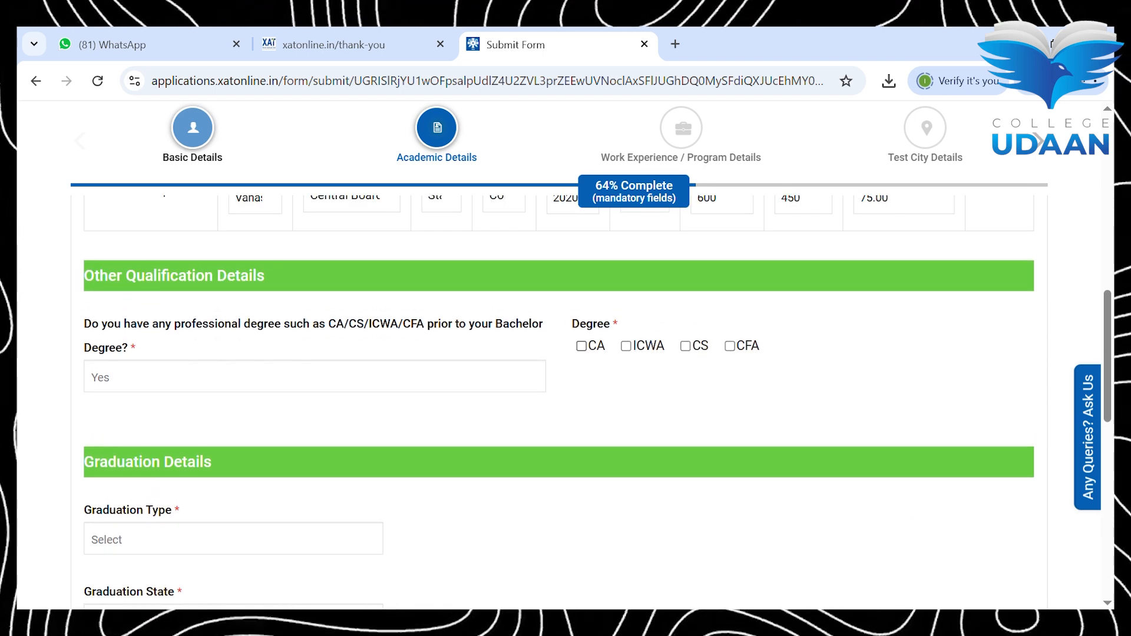
{"action": "left_click", "coordinate": [582, 346]}
{"action": "scroll", "coordinate": [565, 354], "scroll_direction": "down", "scroll_amount": 1}
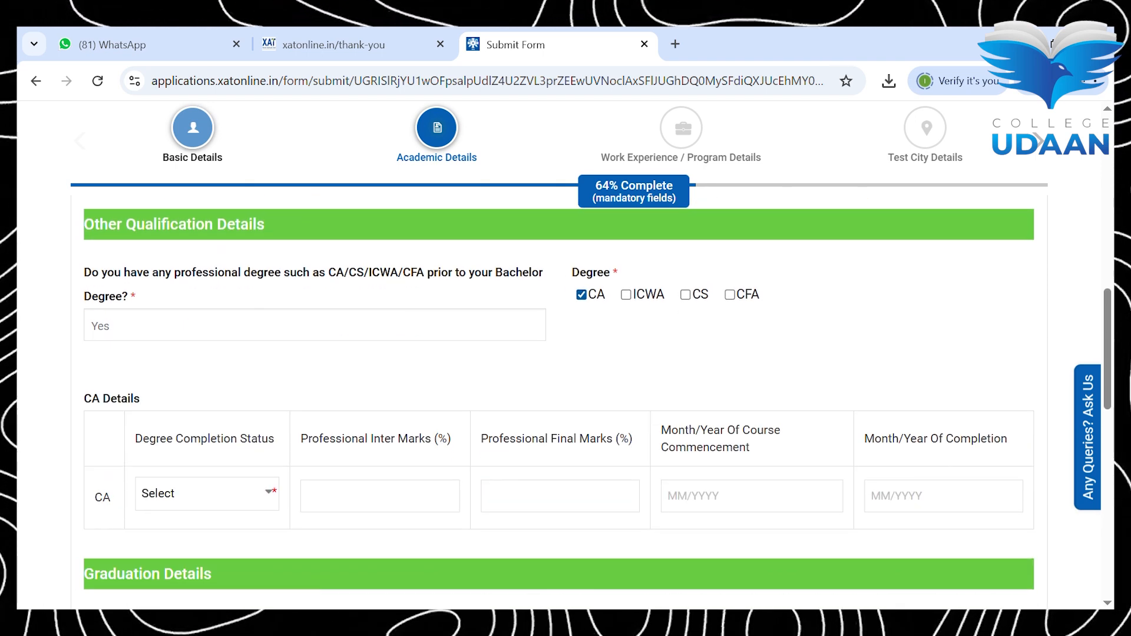
{"action": "left_click", "coordinate": [314, 326]}
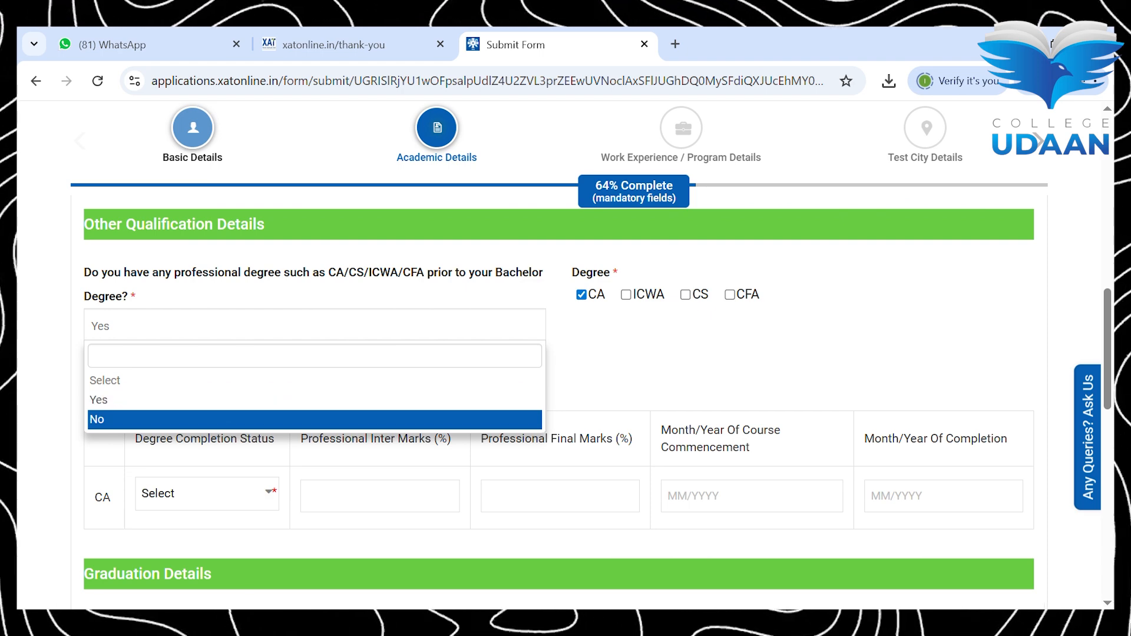
{"action": "key", "text": "Return"}
{"action": "scroll", "coordinate": [566, 401], "scroll_direction": "down", "scroll_amount": 2}
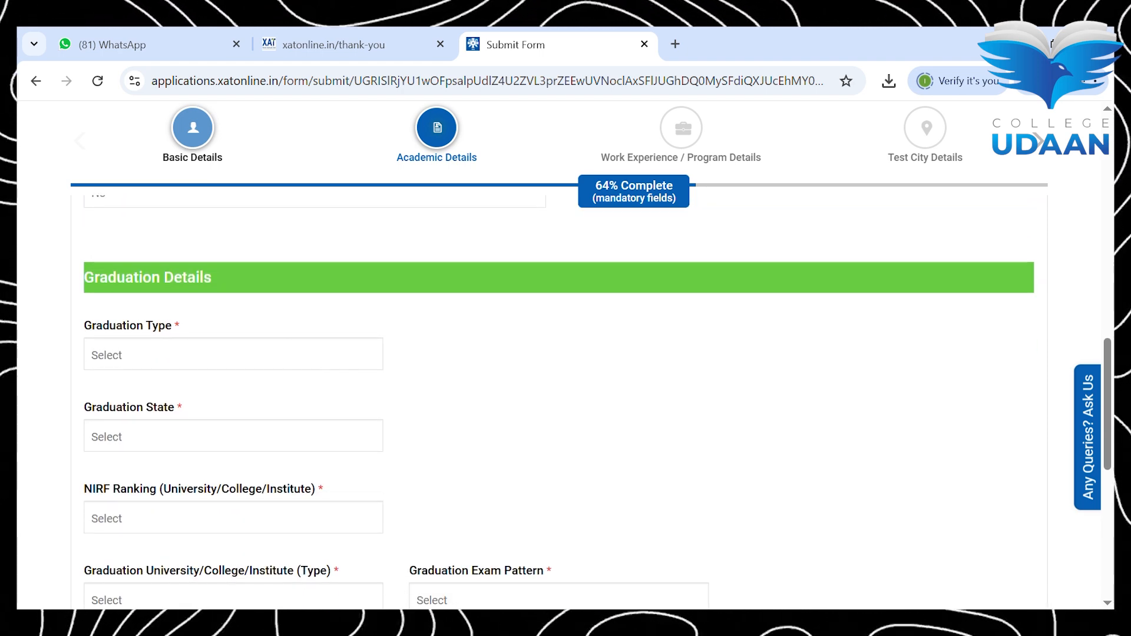
Step: Set graduation type to Single, stream to Commerce and state to Delhi
{"action": "left_click", "coordinate": [234, 356]}
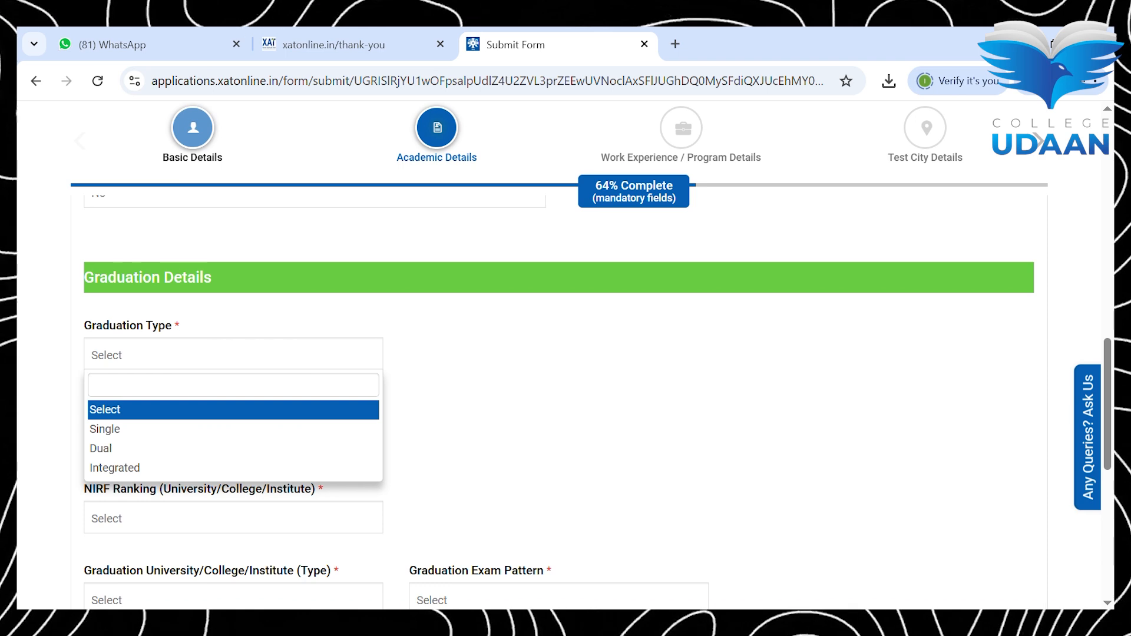
{"action": "key", "text": "Down"}
{"action": "key", "text": "Return"}
{"action": "left_click", "coordinate": [559, 355]}
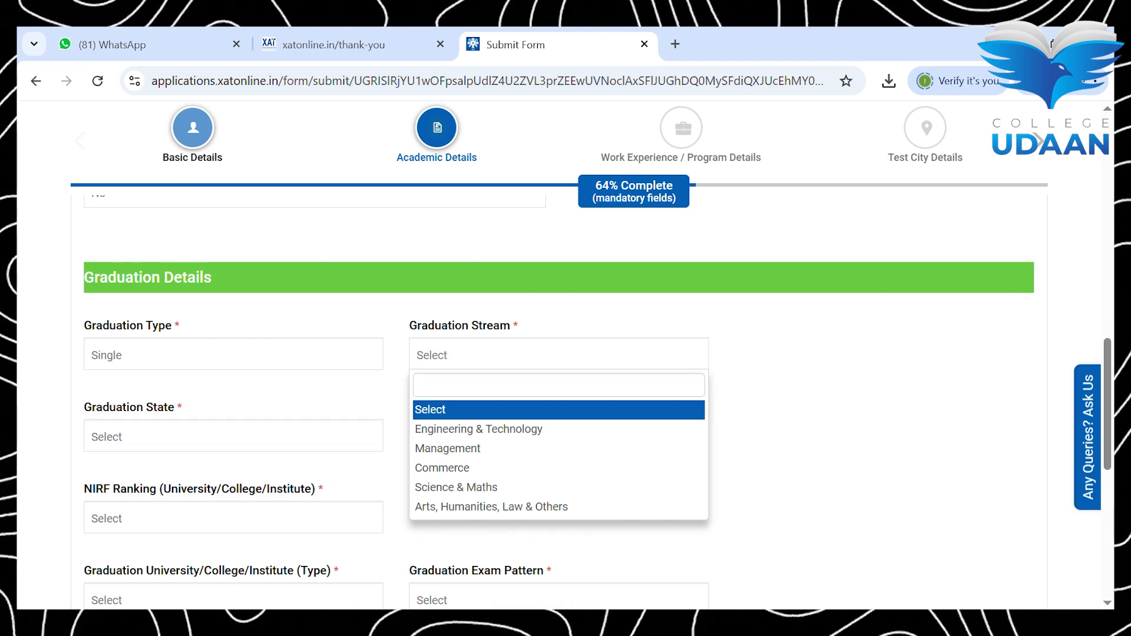
{"action": "left_click", "coordinate": [443, 468]}
{"action": "left_click", "coordinate": [233, 436]}
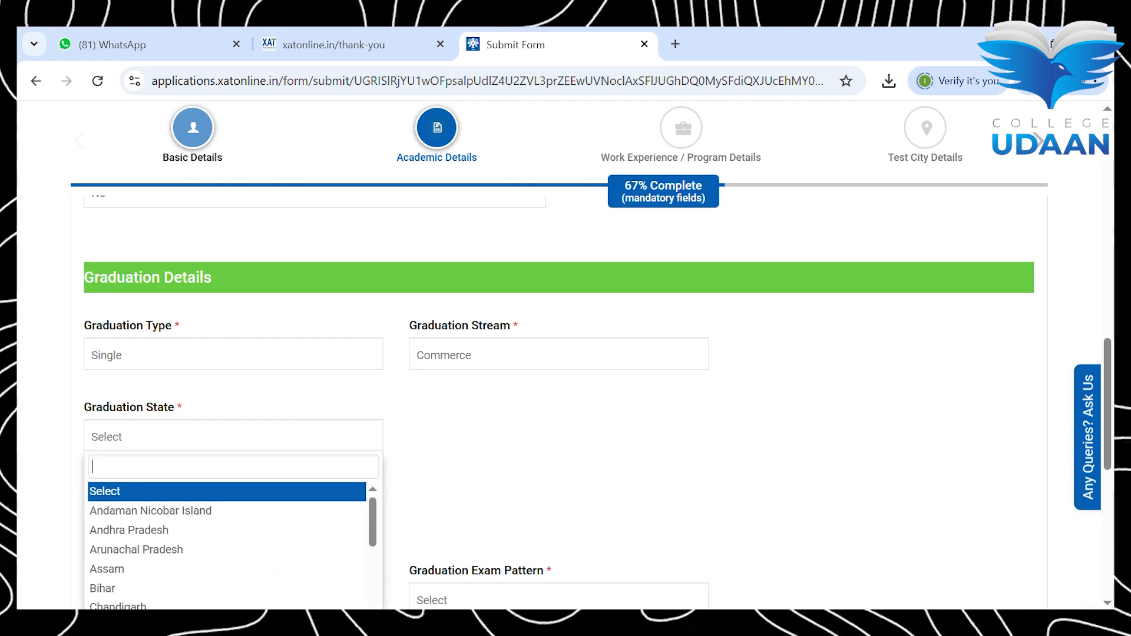
{"action": "type", "text": "delhi"}
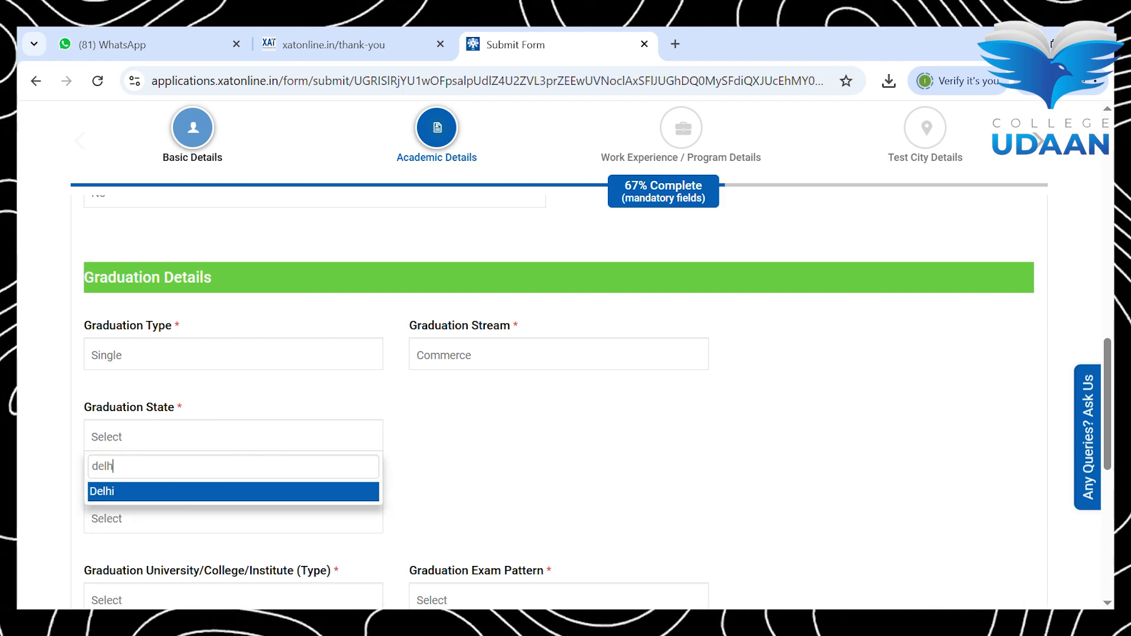
{"action": "key", "text": "Return"}
Step: Choose Delhi Technological University, Delhi as both university and college
{"action": "scroll", "coordinate": [559, 402], "scroll_direction": "down", "scroll_amount": 1}
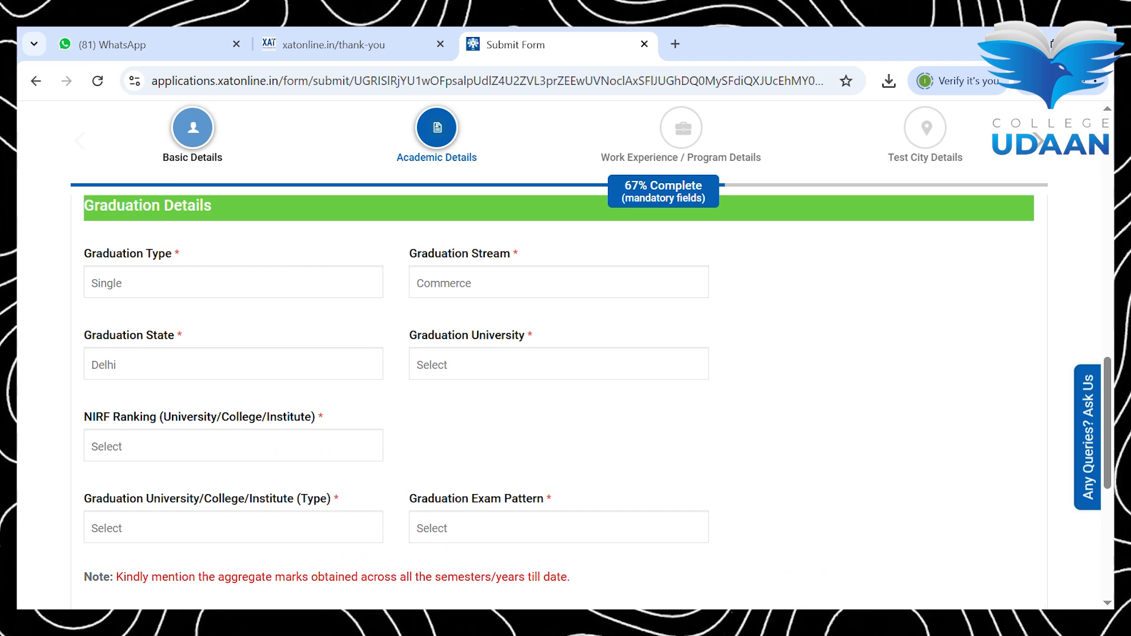
{"action": "left_click", "coordinate": [559, 365]}
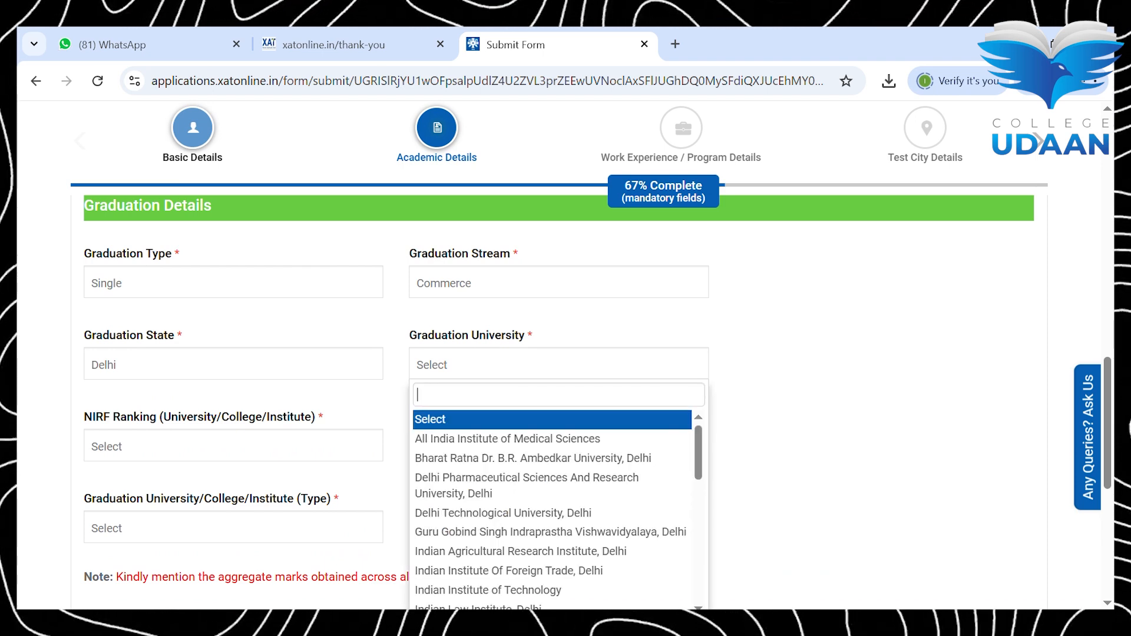
{"action": "double_click", "coordinate": [504, 517]}
{"action": "left_click", "coordinate": [884, 365]}
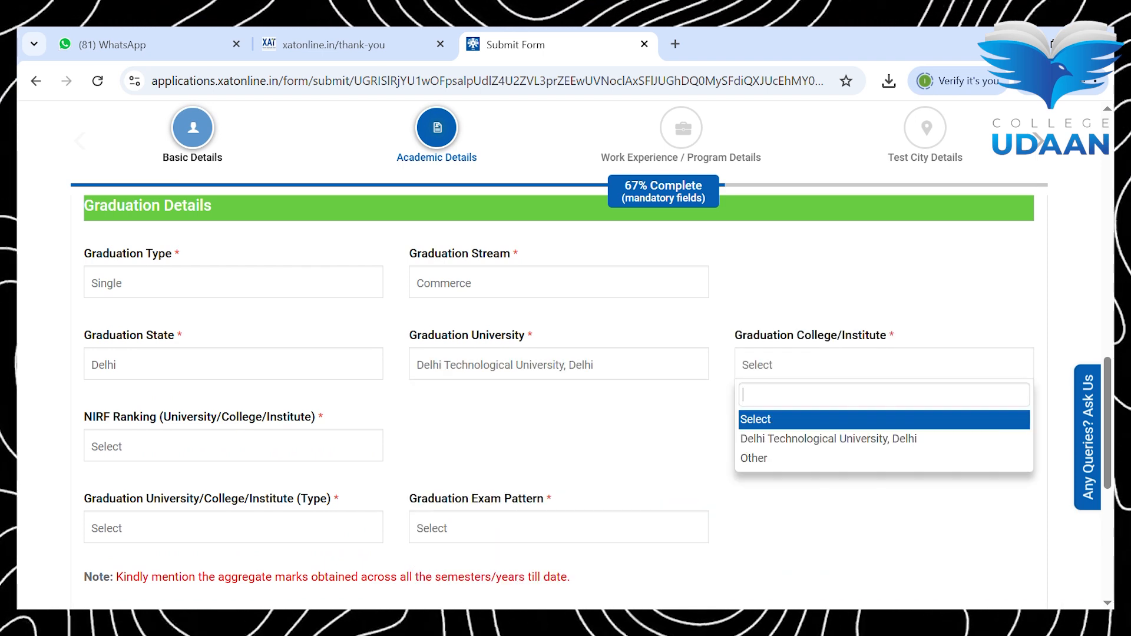
{"action": "left_click", "coordinate": [829, 439]}
{"action": "scroll", "coordinate": [558, 401], "scroll_direction": "down", "scroll_amount": 1}
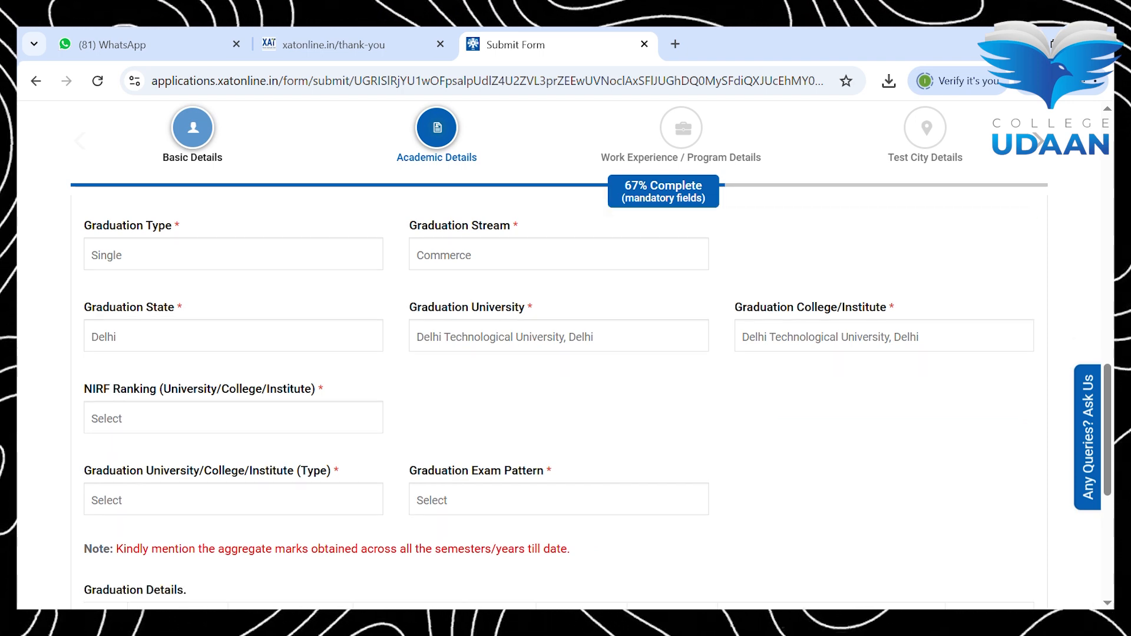
Step: Answer No to NIRF ranking after briefly trying Yes with College type
{"action": "left_click", "coordinate": [233, 379]}
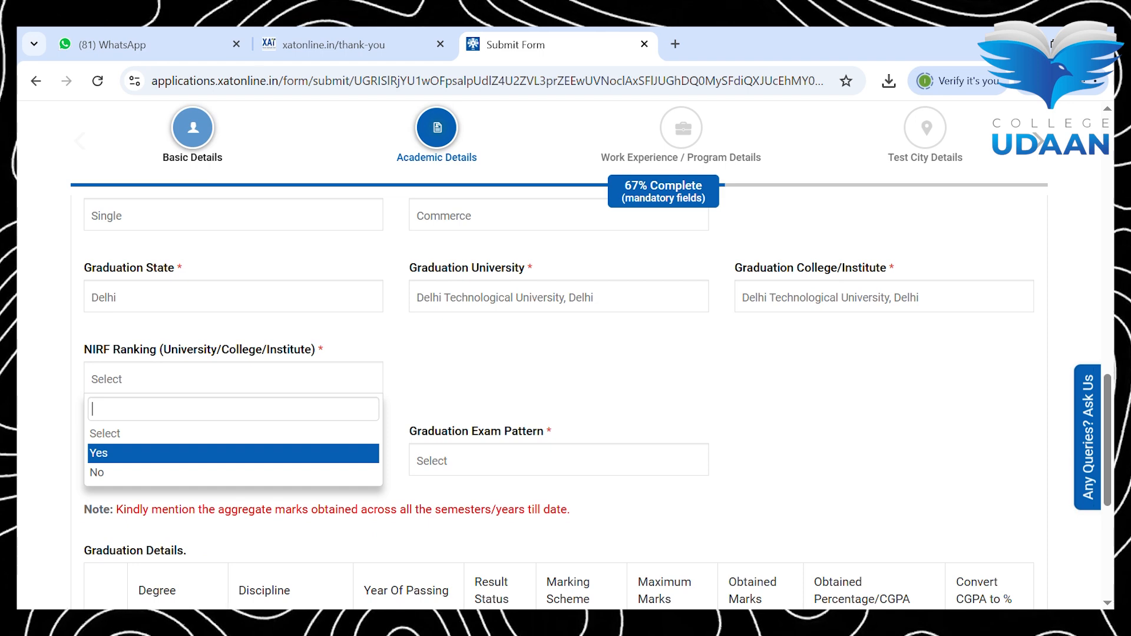
{"action": "left_click", "coordinate": [233, 453]}
{"action": "left_click", "coordinate": [233, 460]}
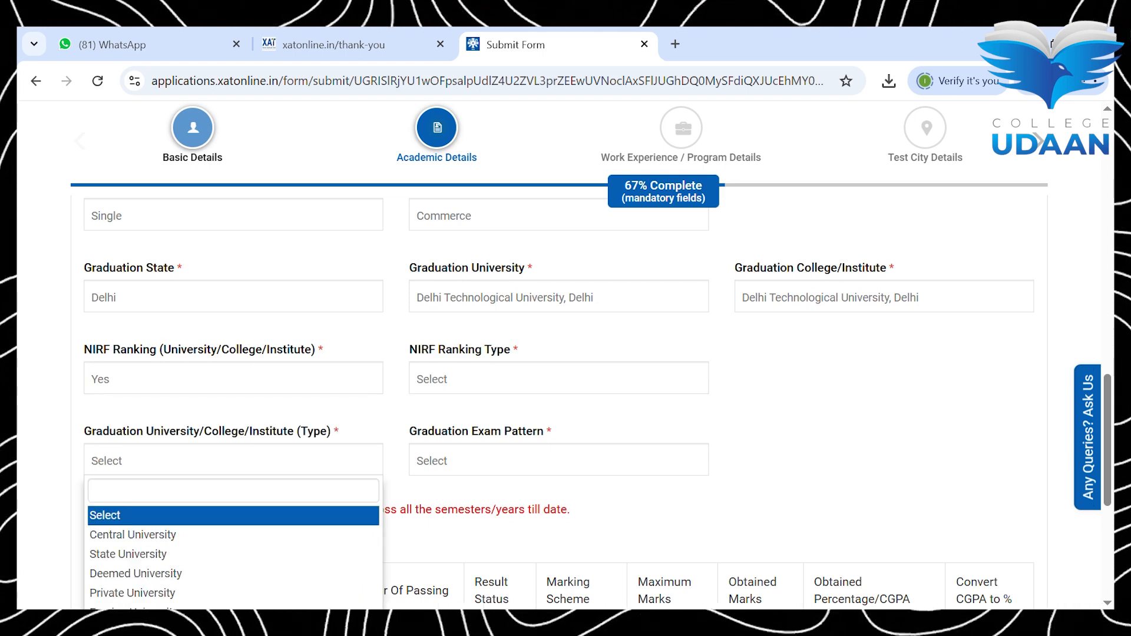
{"action": "left_click", "coordinate": [558, 379]}
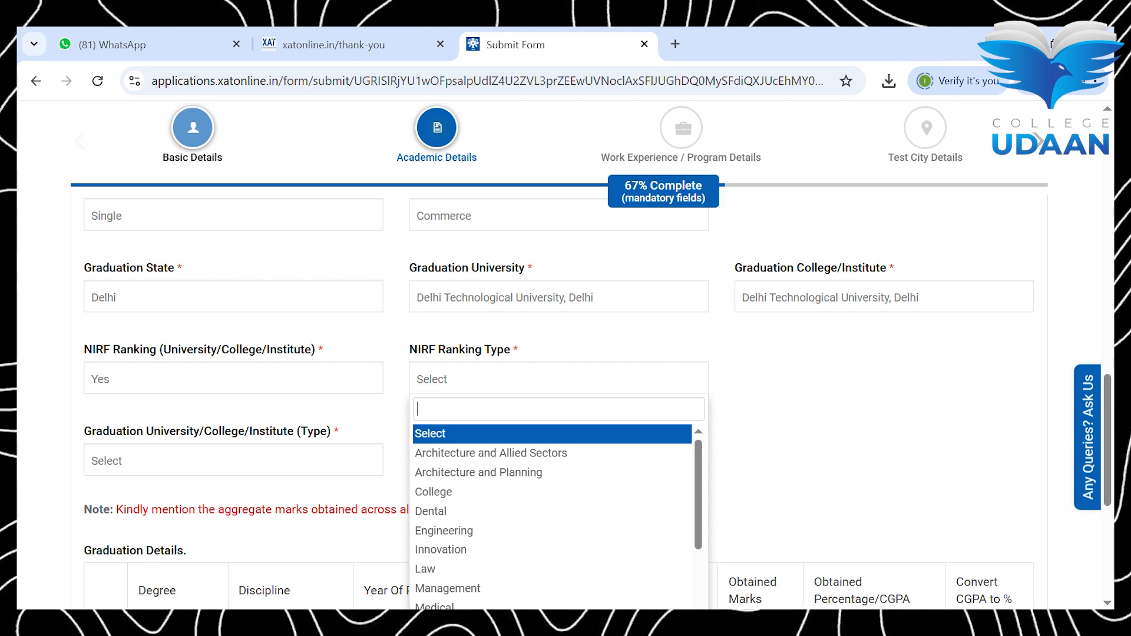
{"action": "left_click", "coordinate": [552, 492]}
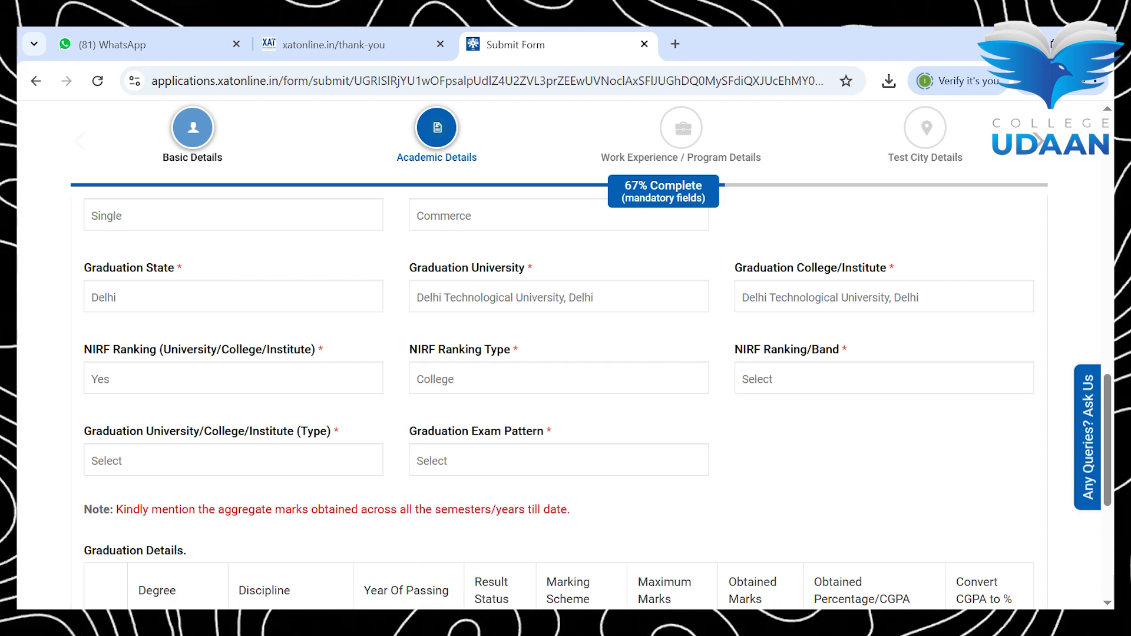
{"action": "left_click", "coordinate": [884, 379]}
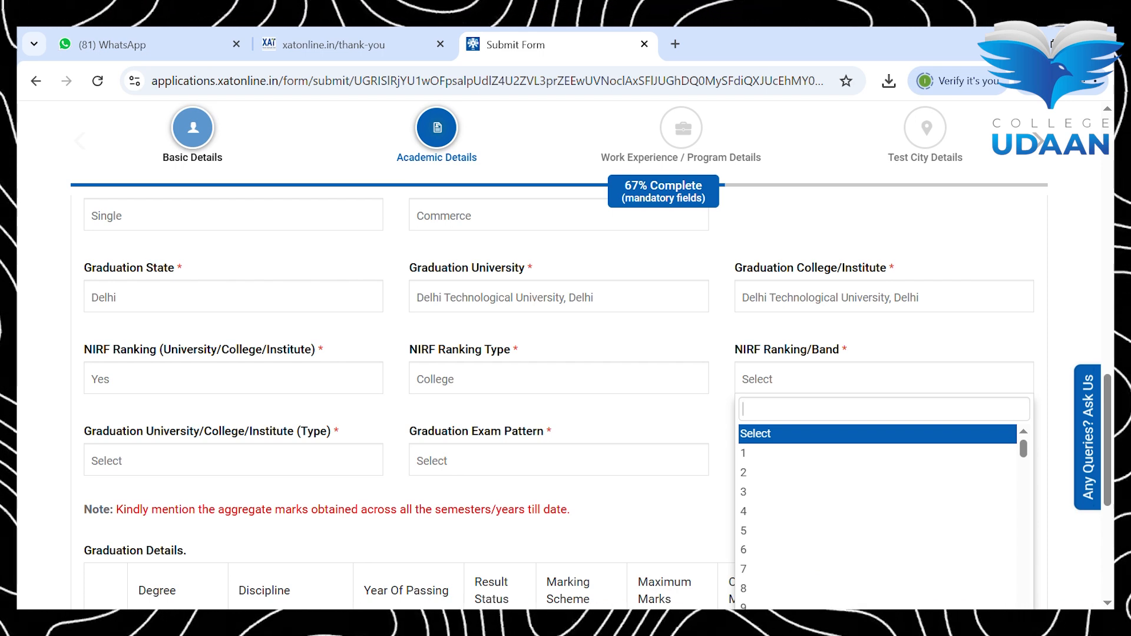
{"action": "left_click", "coordinate": [234, 379]}
{"action": "left_click", "coordinate": [234, 473]}
Step: Set the institute type to State University and the exam pattern to Semester Wise
{"action": "left_click", "coordinate": [233, 461]}
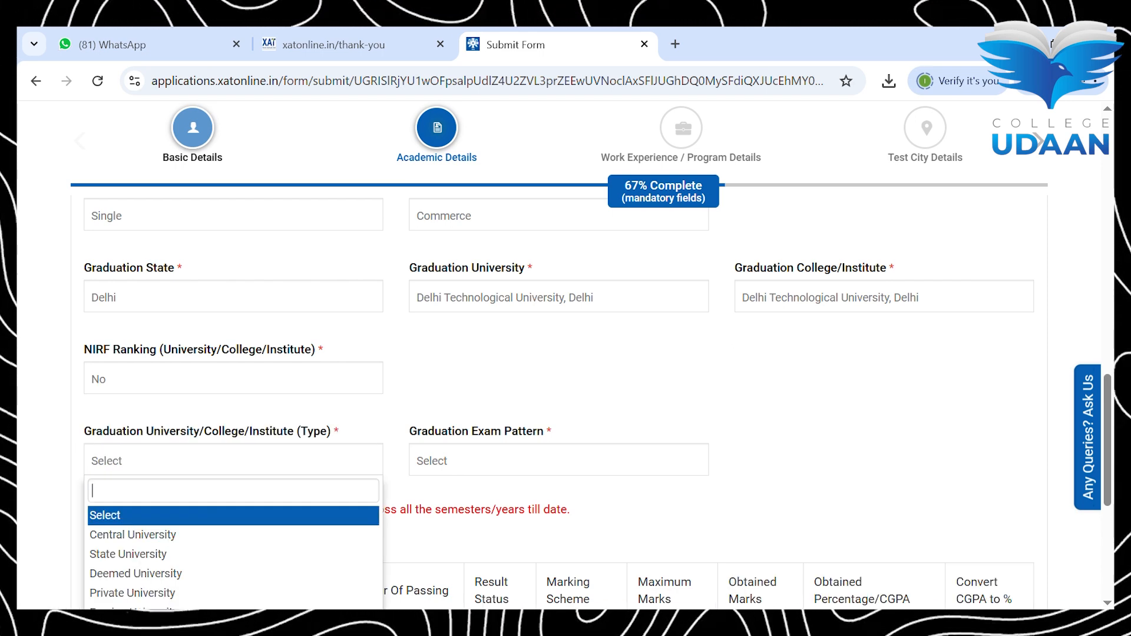
{"action": "scroll", "coordinate": [559, 403], "scroll_direction": "down", "scroll_amount": 1}
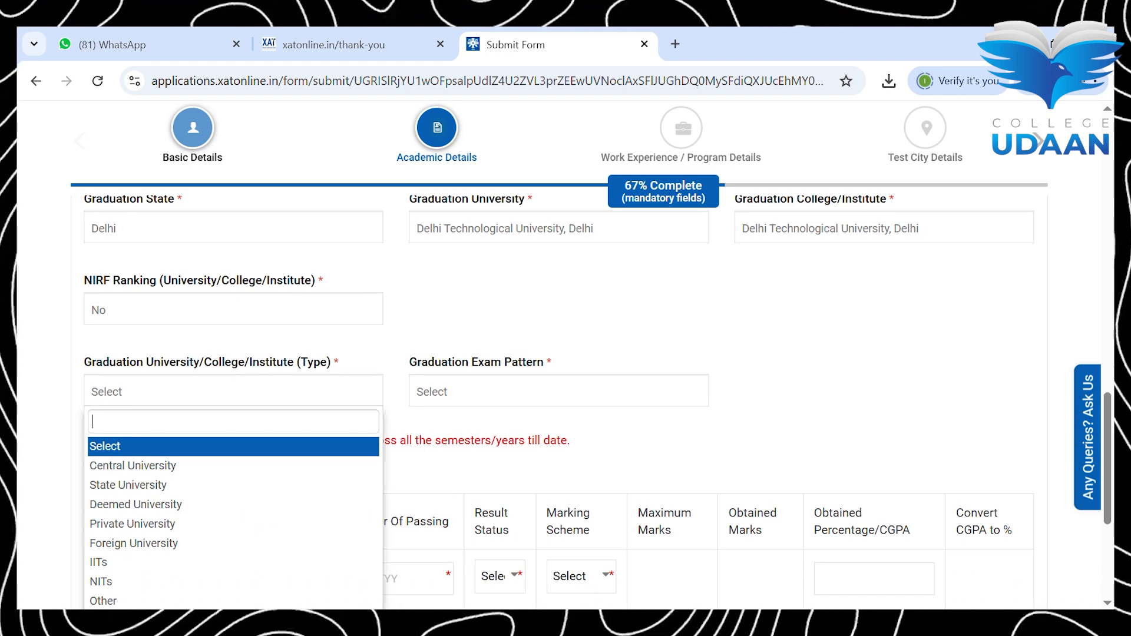
{"action": "left_click", "coordinate": [233, 485]}
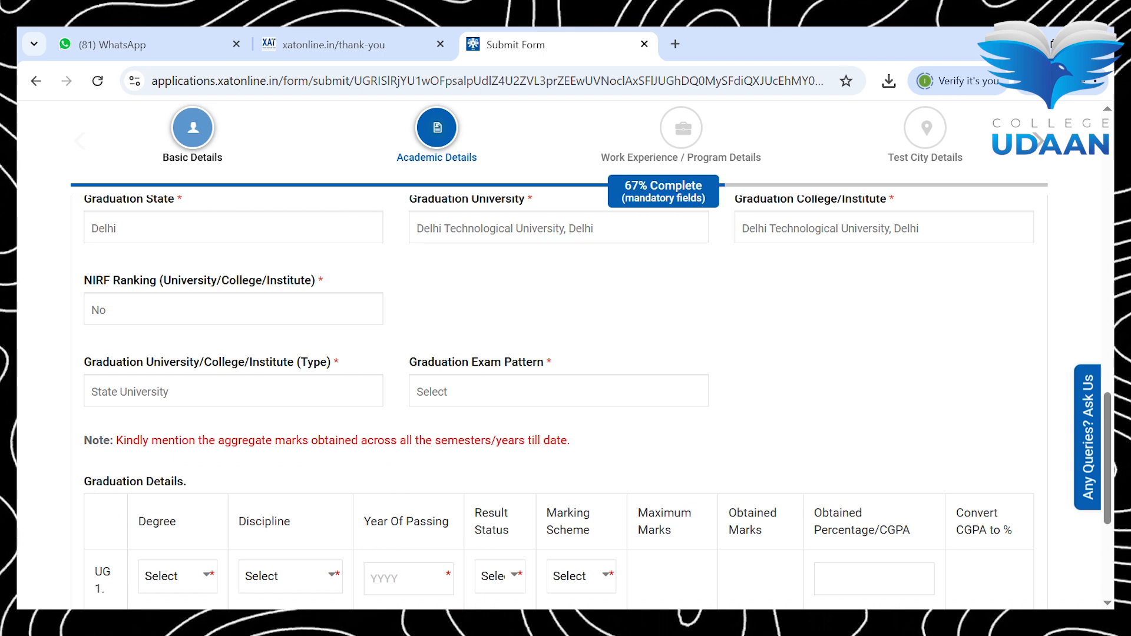
{"action": "left_click", "coordinate": [559, 391]}
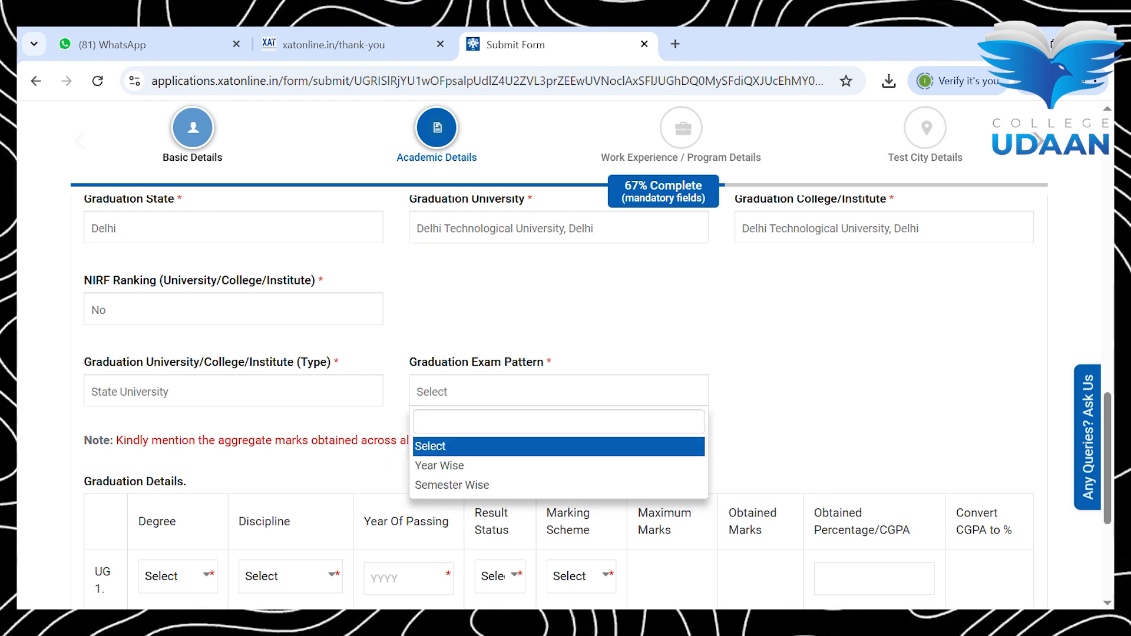
{"action": "left_click", "coordinate": [483, 486]}
{"action": "scroll", "coordinate": [559, 383], "scroll_direction": "down", "scroll_amount": 3}
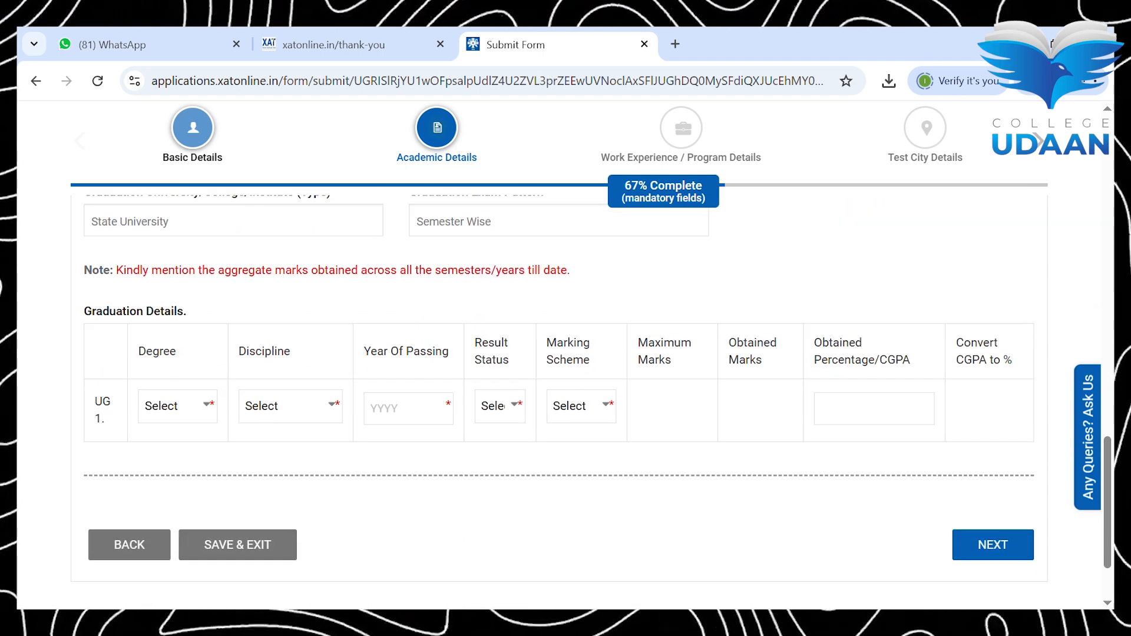
Step: Fill the UG 1 row: B.Com, Accountancy, passed 2024, result declared, percentage scheme
{"action": "left_click", "coordinate": [177, 407]}
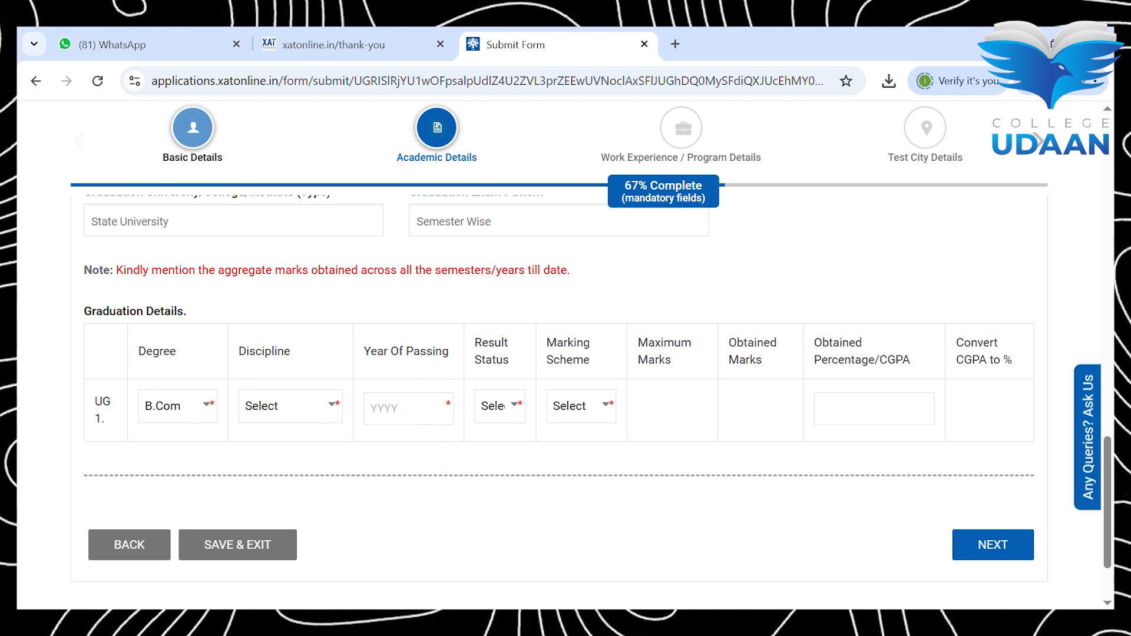
{"action": "left_click", "coordinate": [290, 407]}
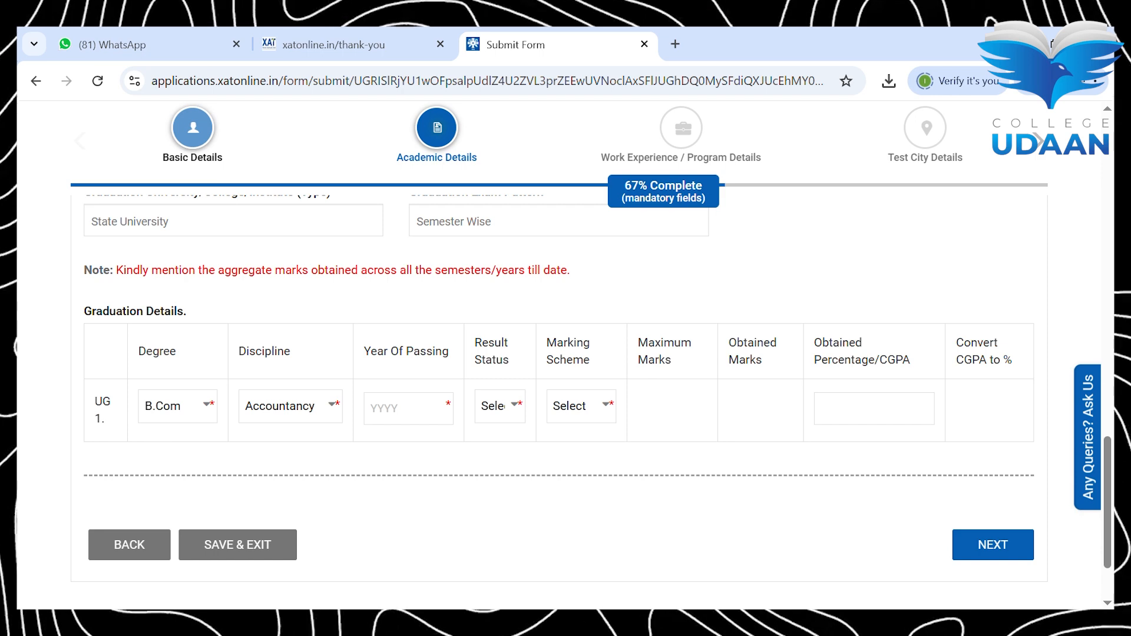
{"action": "left_click", "coordinate": [409, 409]}
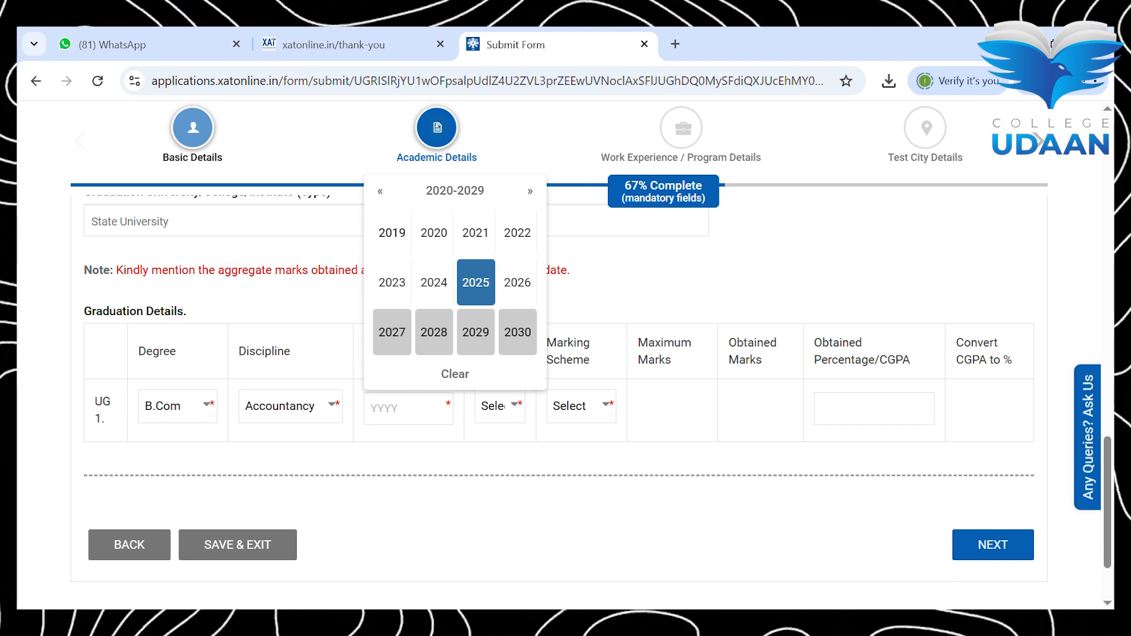
{"action": "left_click", "coordinate": [434, 282]}
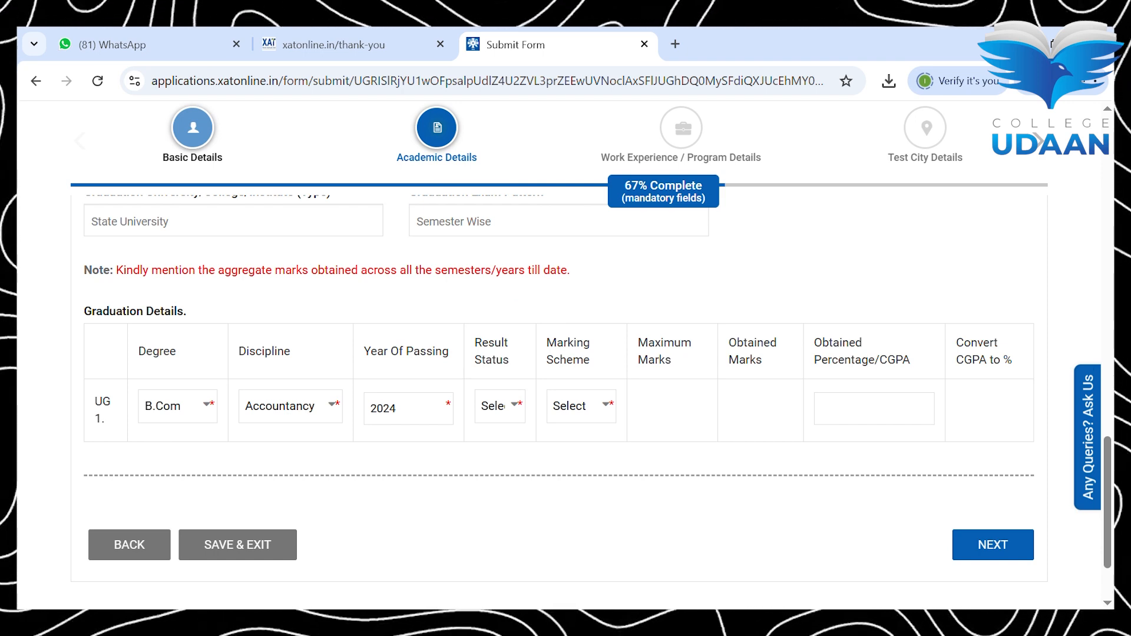
{"action": "left_click", "coordinate": [499, 447]}
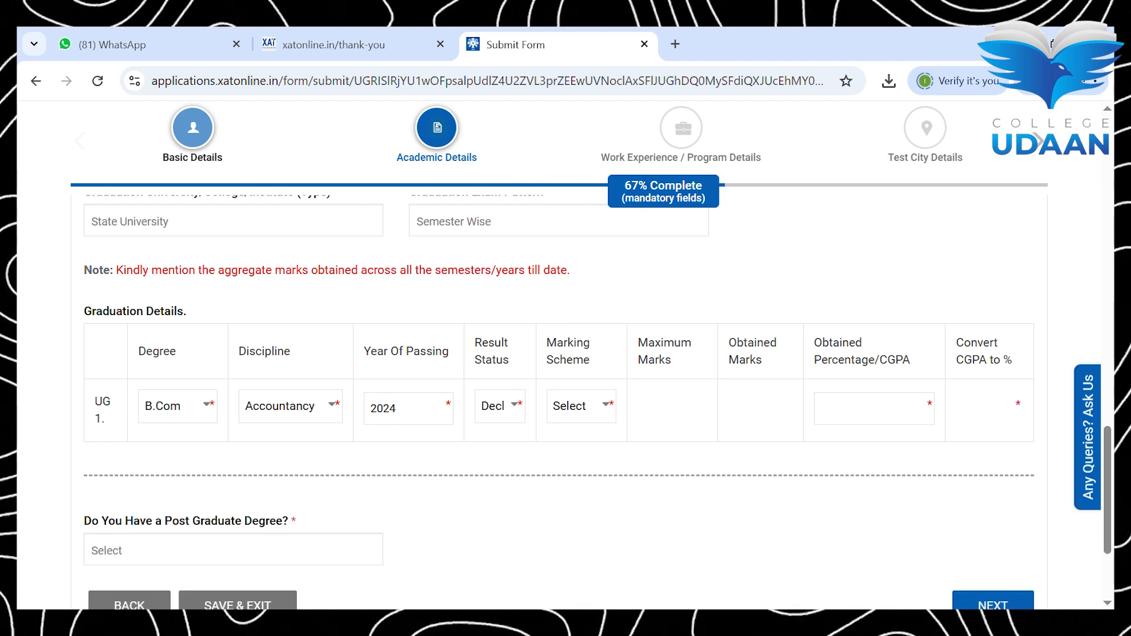
{"action": "left_click", "coordinate": [581, 447]}
Step: Enter 800 maximum marks and 600 obtained marks for the UG 1 degree
{"action": "left_click", "coordinate": [649, 408]}
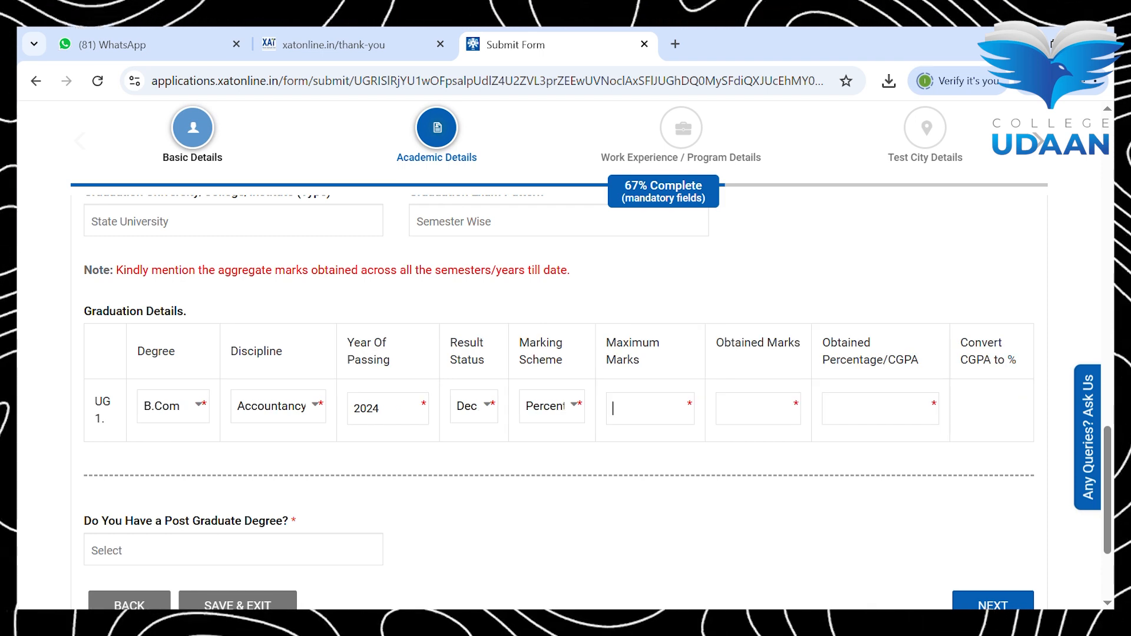
{"action": "type", "text": "800"}
{"action": "key", "text": "Tab"}
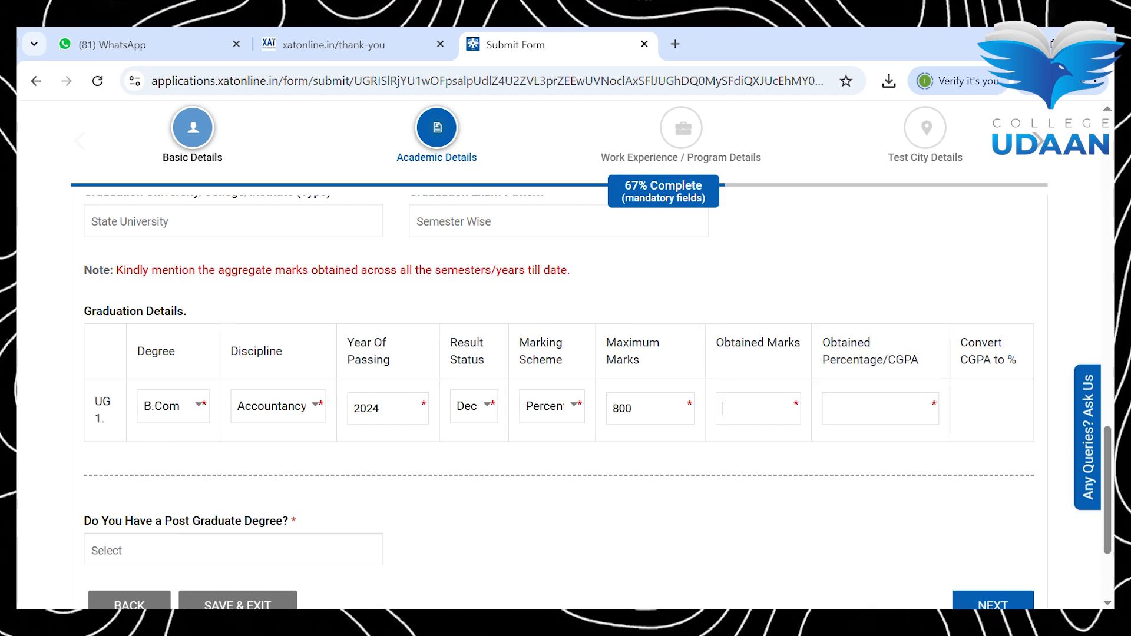
{"action": "type", "text": "600"}
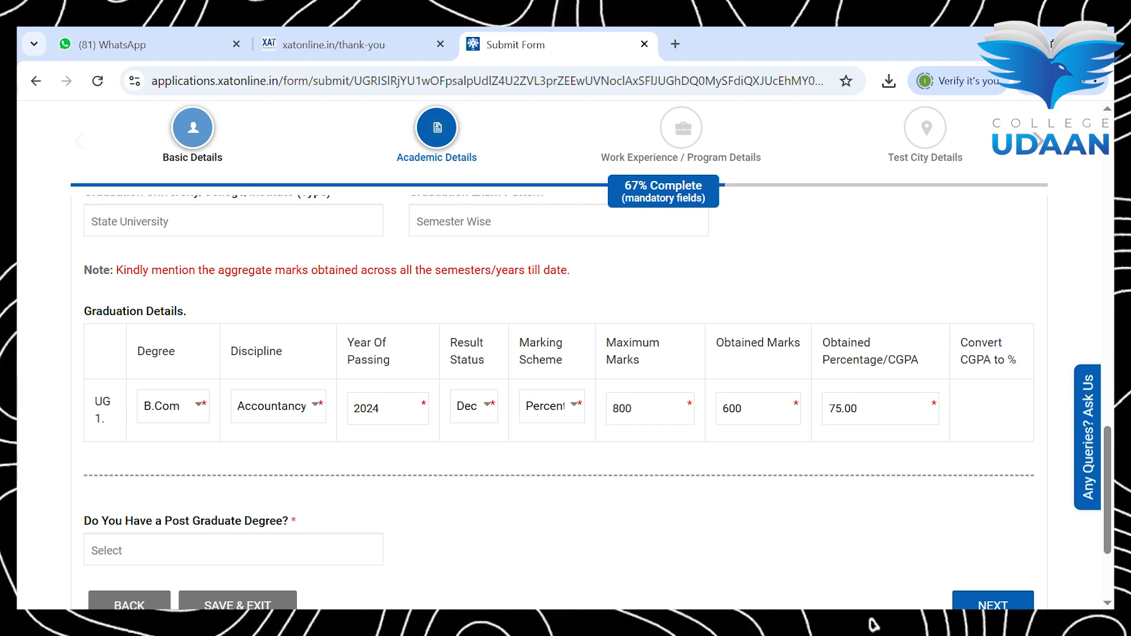
{"action": "scroll", "coordinate": [566, 354], "scroll_direction": "down", "scroll_amount": 3}
{"action": "left_click", "coordinate": [234, 388]}
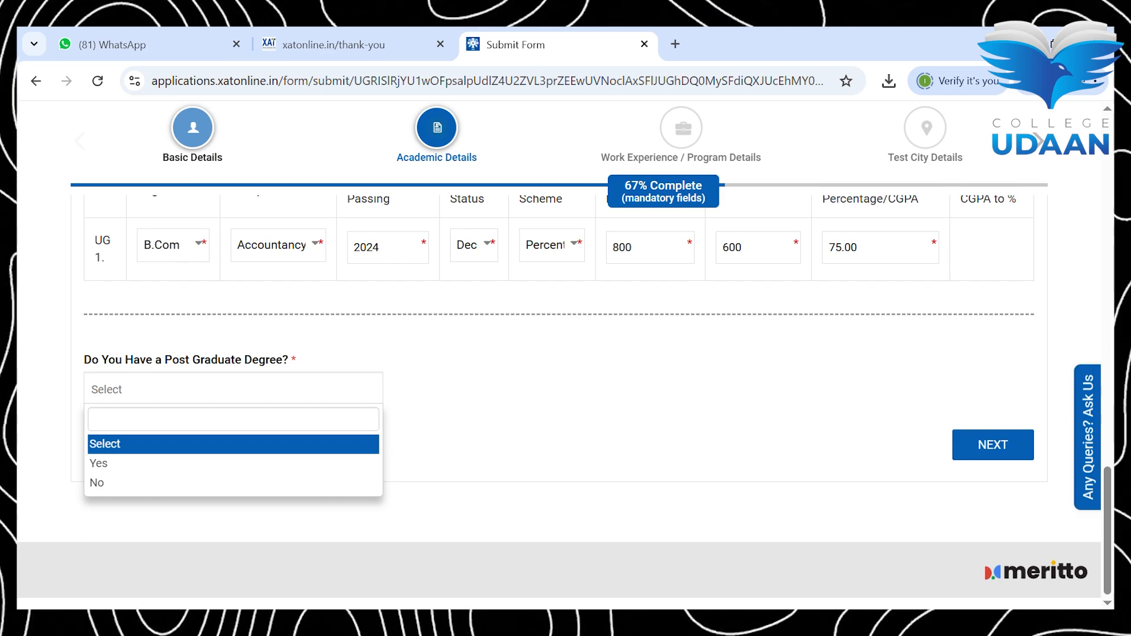
Step: Answer No to having a post-graduate degree
{"action": "left_click", "coordinate": [233, 484]}
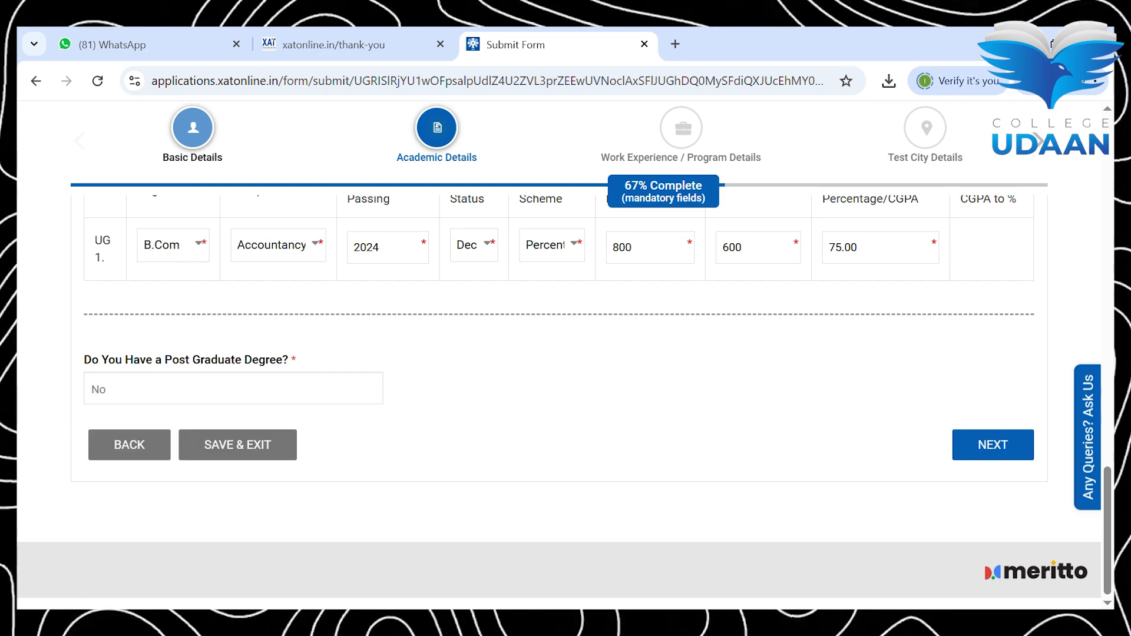
{"action": "scroll", "coordinate": [566, 353], "scroll_direction": "up", "scroll_amount": 10}
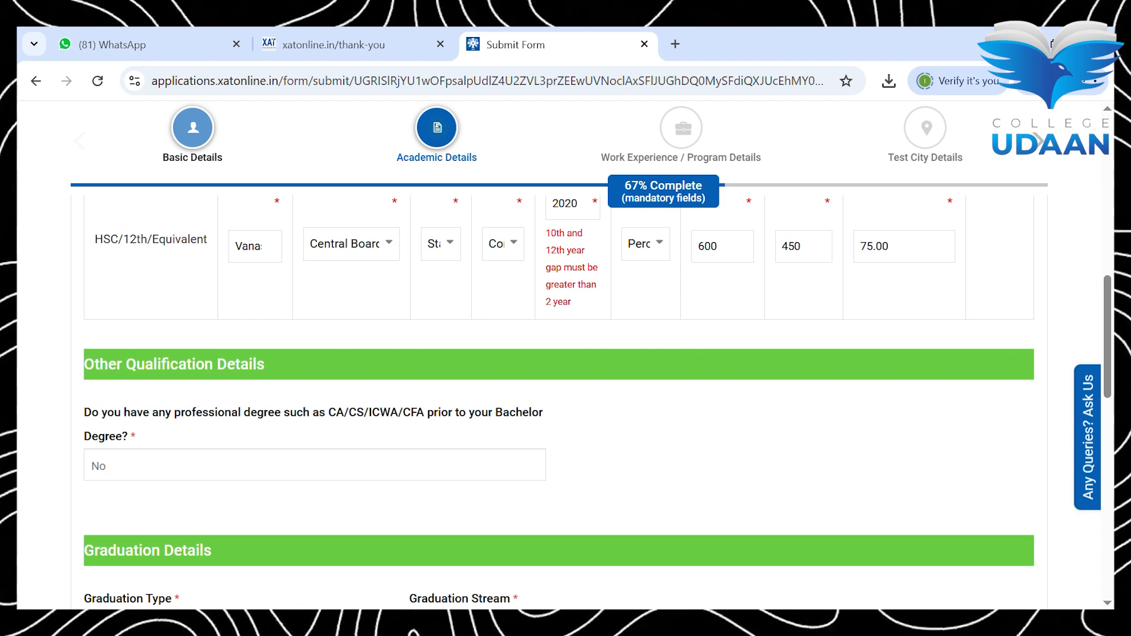
{"action": "scroll", "coordinate": [566, 353], "scroll_direction": "up", "scroll_amount": 3}
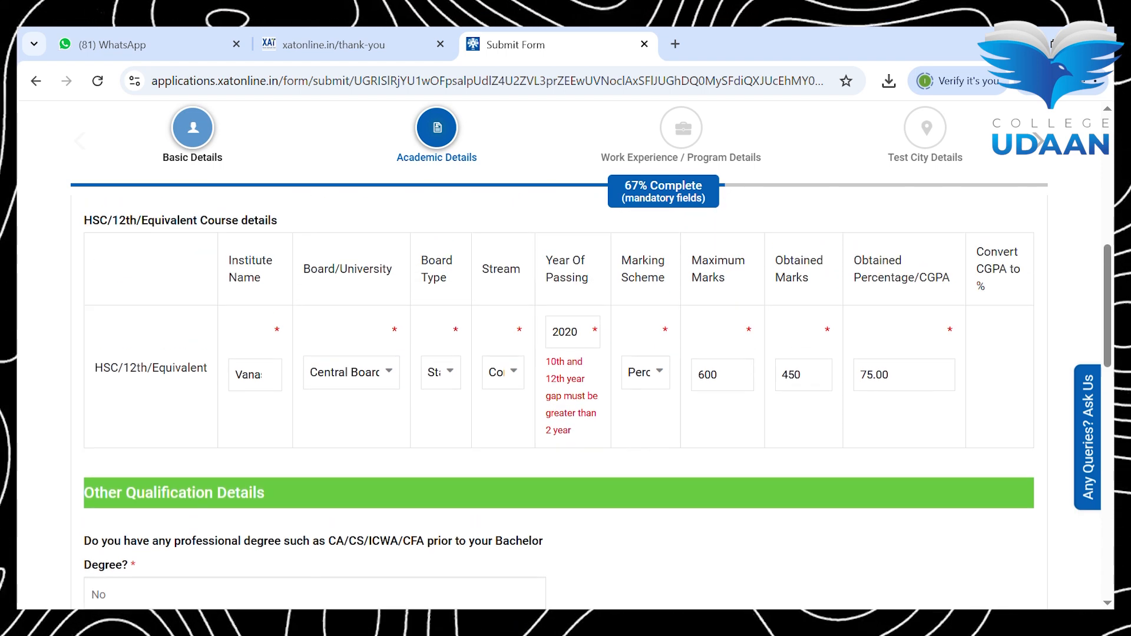
Step: Change the HSC year of passing from 2020 to 2021 and save the academic details
{"action": "left_click", "coordinate": [566, 333]}
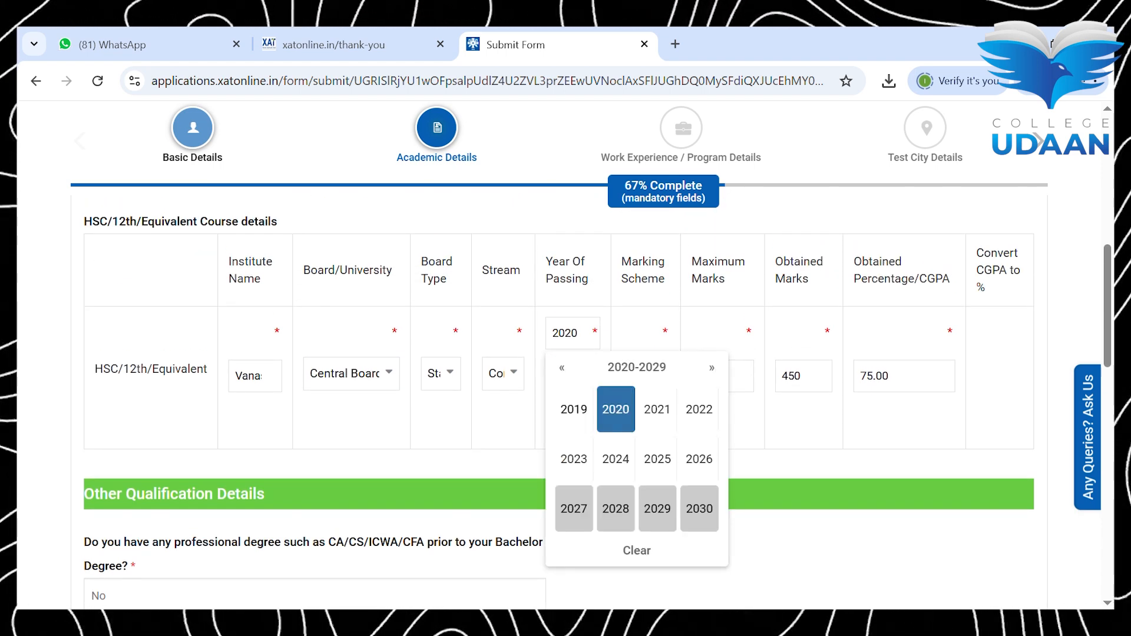
{"action": "scroll", "coordinate": [565, 354], "scroll_direction": "down", "scroll_amount": 2}
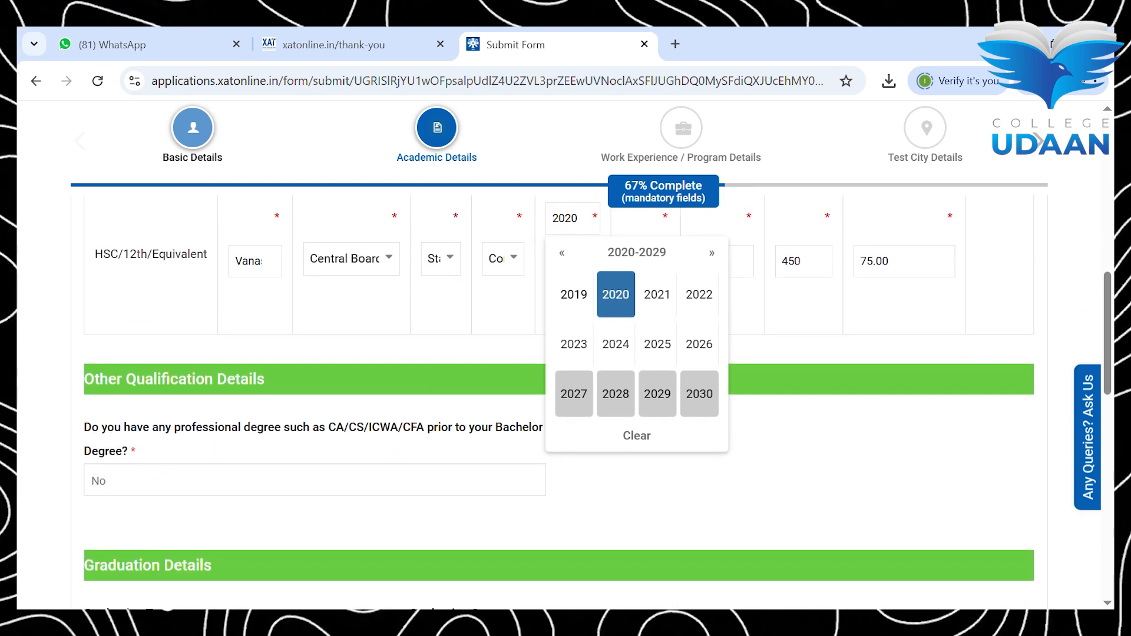
{"action": "scroll", "coordinate": [566, 354], "scroll_direction": "up", "scroll_amount": 2}
{"action": "left_click", "coordinate": [616, 427]}
{"action": "left_click", "coordinate": [568, 353]}
{"action": "left_click", "coordinate": [656, 430]}
{"action": "scroll", "coordinate": [566, 354], "scroll_direction": "down", "scroll_amount": 10}
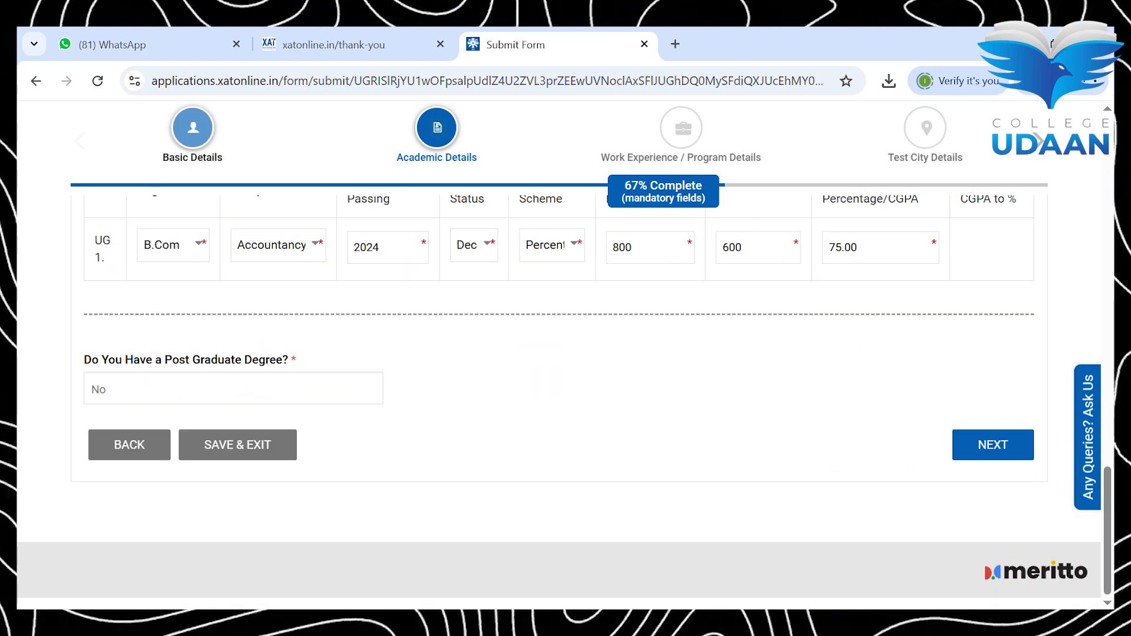
{"action": "left_click", "coordinate": [993, 445]}
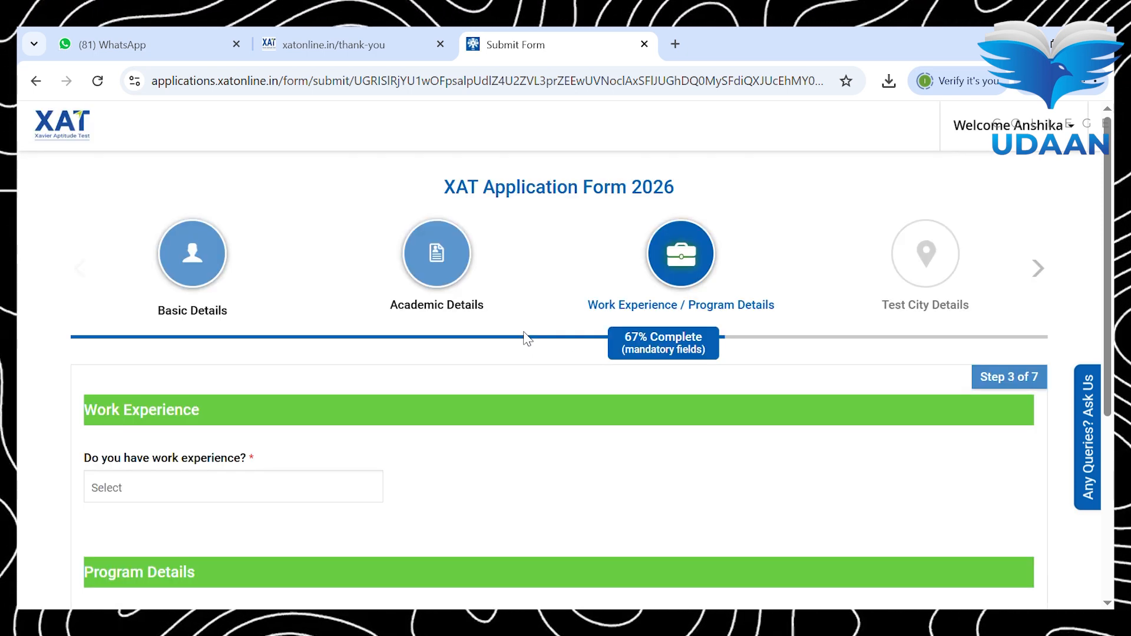
Step: Answer No to having work experience, after briefly trying Yes and currently employed
{"action": "scroll", "coordinate": [526, 339], "scroll_direction": "down", "scroll_amount": 1}
{"action": "left_click", "coordinate": [233, 405]}
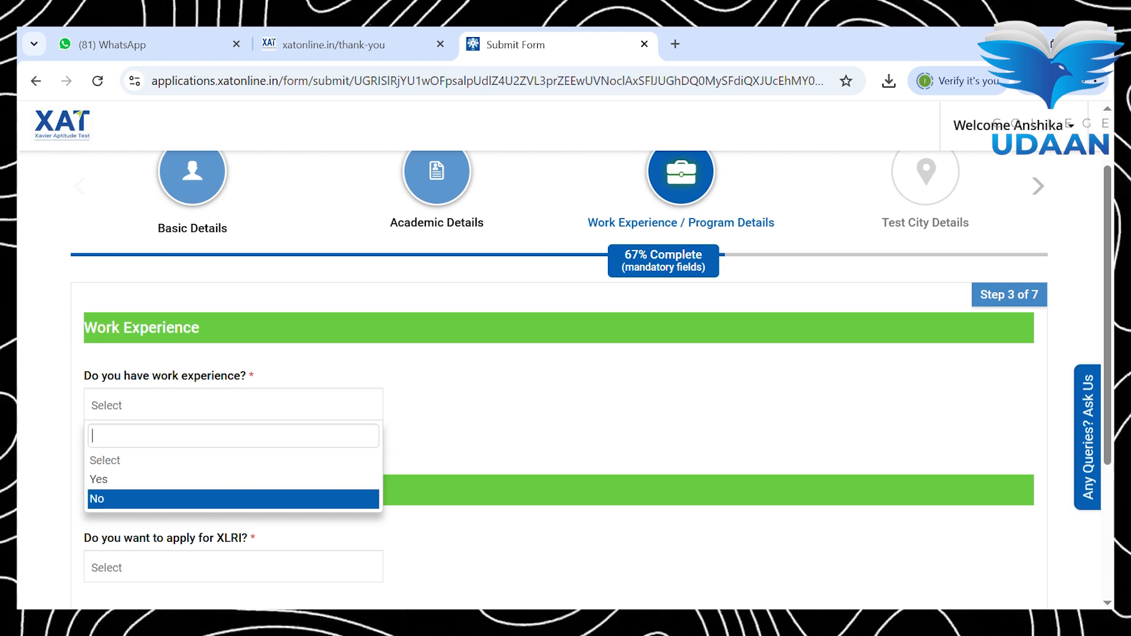
{"action": "left_click", "coordinate": [233, 499]}
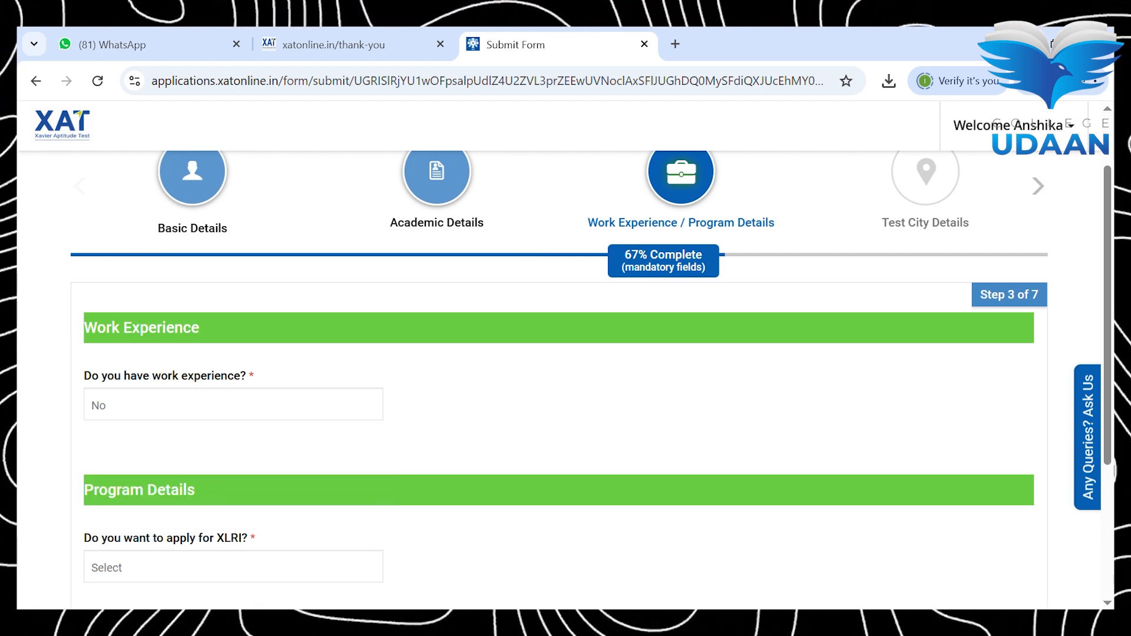
{"action": "left_click", "coordinate": [233, 405]}
{"action": "left_click", "coordinate": [233, 460]}
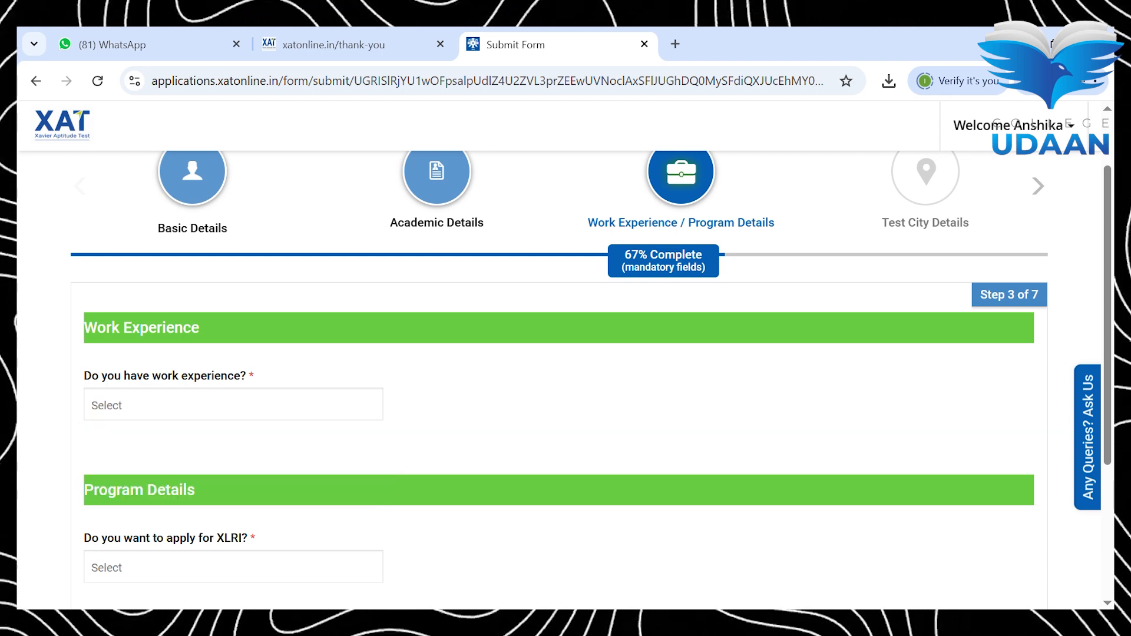
{"action": "left_click", "coordinate": [234, 405]}
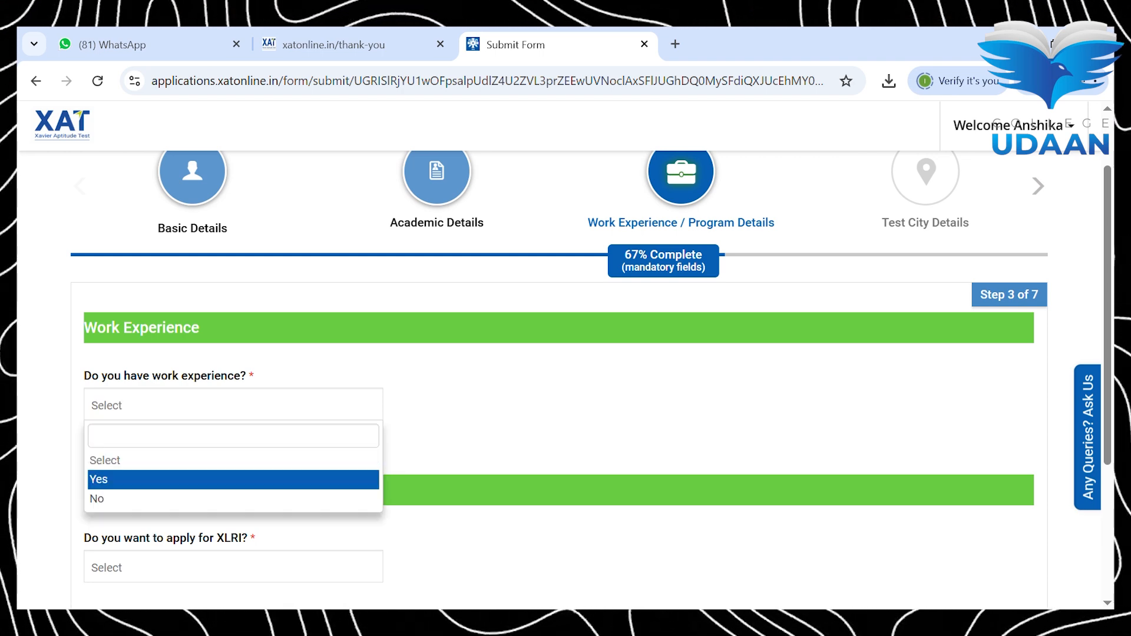
{"action": "left_click", "coordinate": [234, 479]}
{"action": "left_click", "coordinate": [559, 405]}
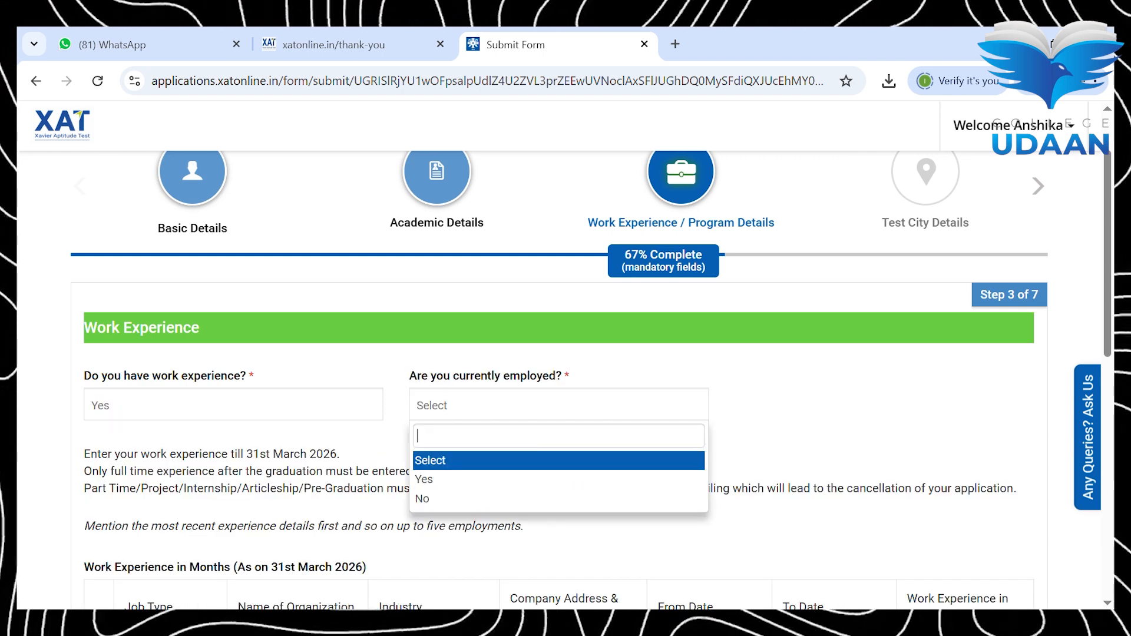
{"action": "left_click", "coordinate": [559, 480]}
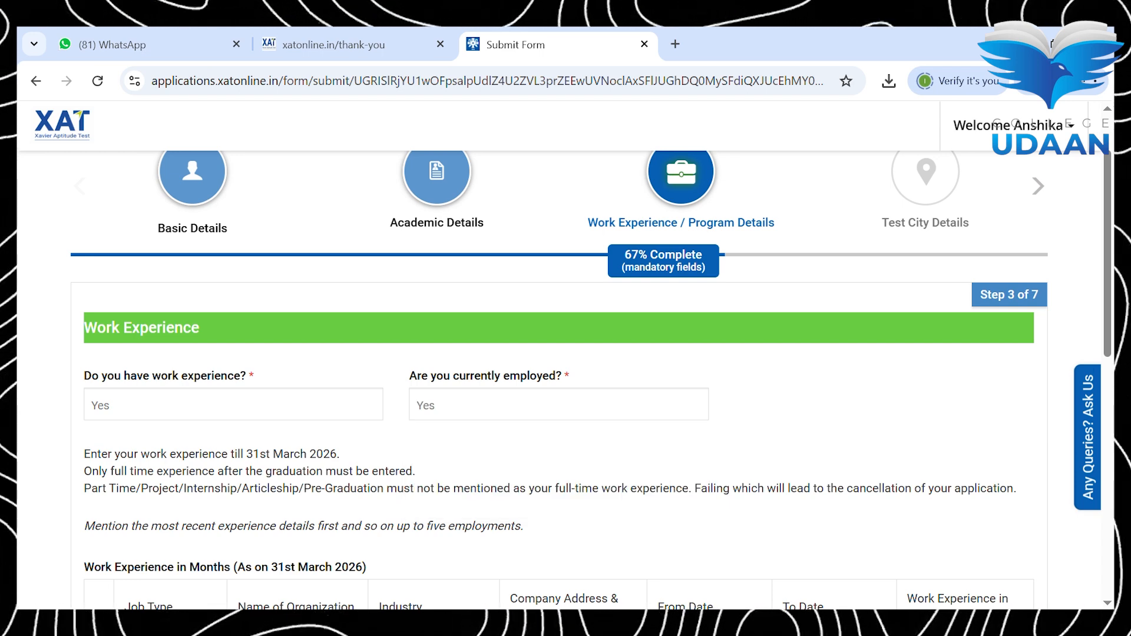
{"action": "scroll", "coordinate": [558, 354], "scroll_direction": "down", "scroll_amount": 2}
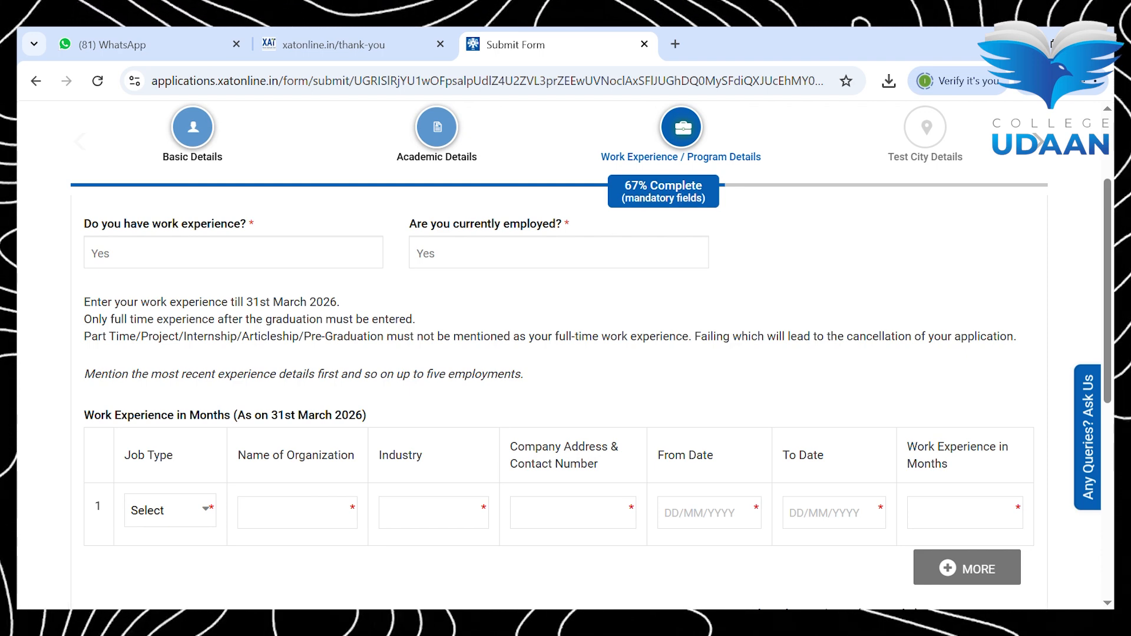
{"action": "scroll", "coordinate": [559, 401], "scroll_direction": "up", "scroll_amount": 1}
{"action": "left_click", "coordinate": [233, 348]}
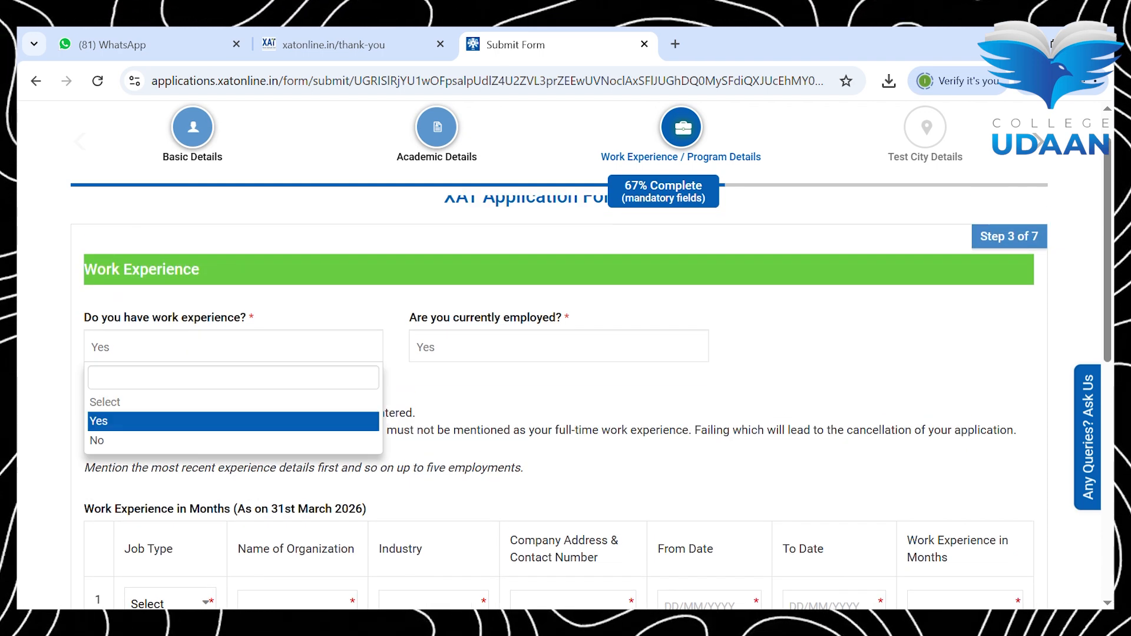
{"action": "left_click", "coordinate": [234, 441]}
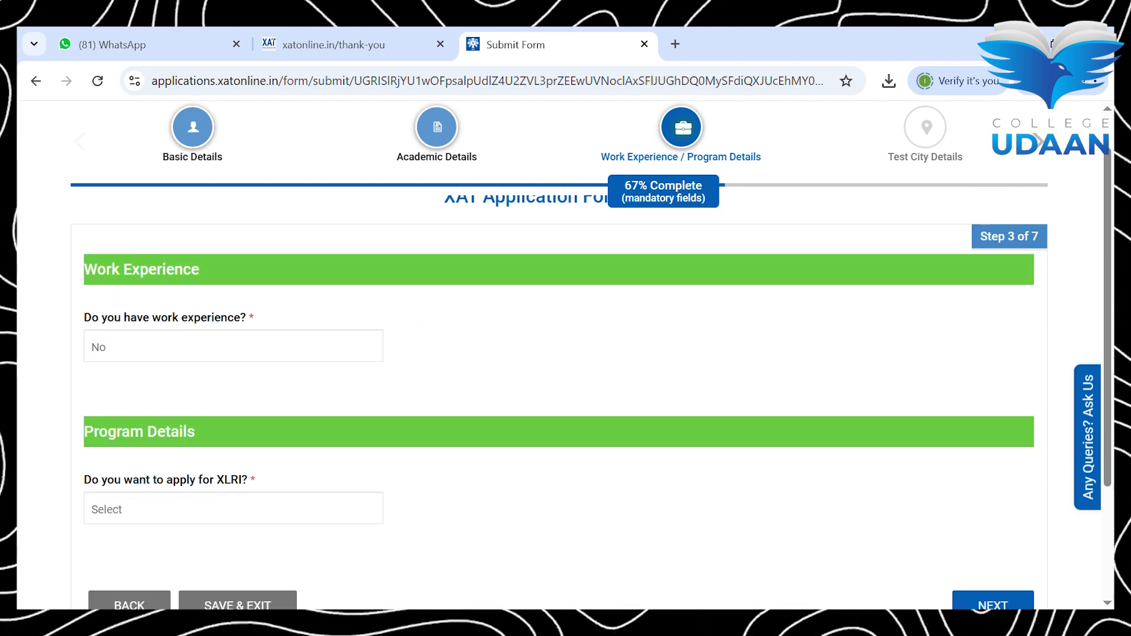
{"action": "scroll", "coordinate": [559, 380], "scroll_direction": "down", "scroll_amount": 1}
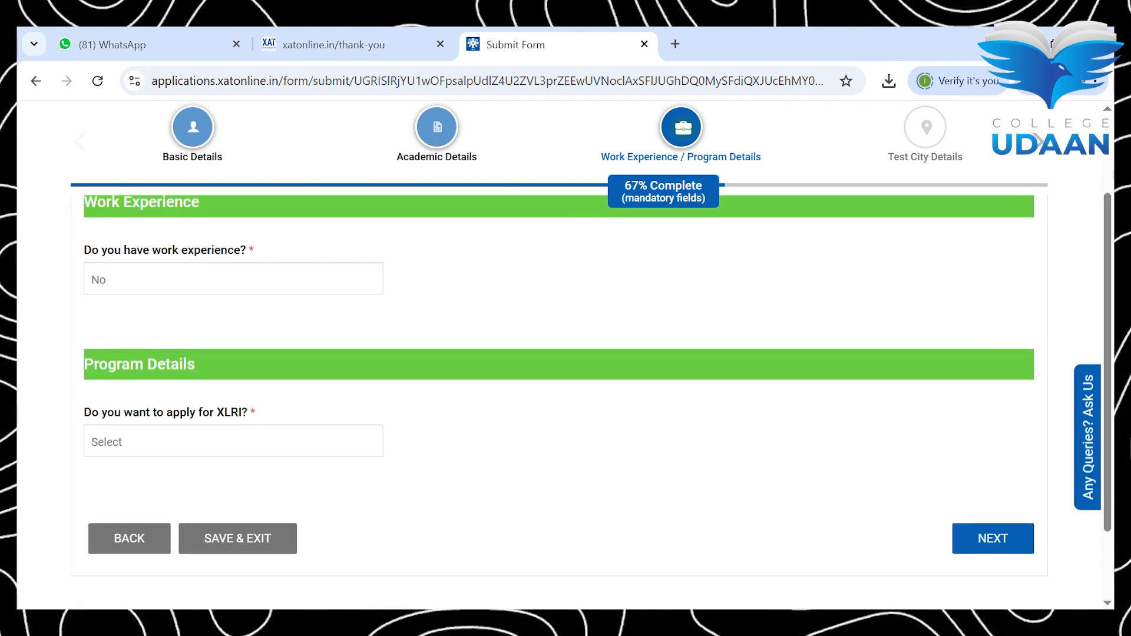
Step: Answer Yes to applying for XLRI programmes
{"action": "left_click", "coordinate": [234, 441]}
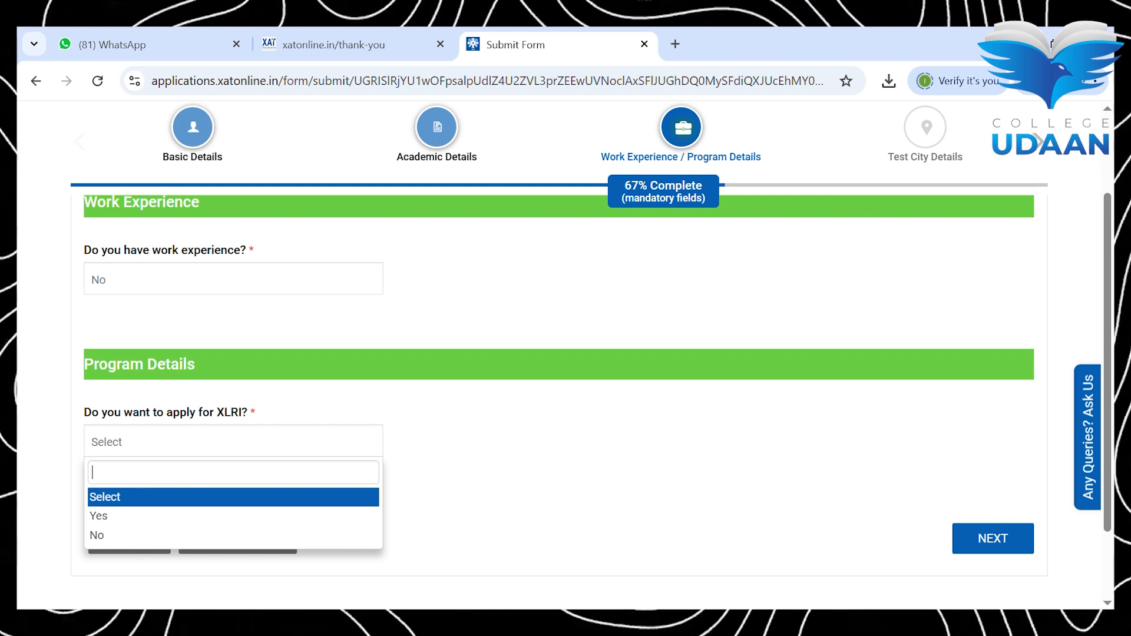
{"action": "key", "text": "Down"}
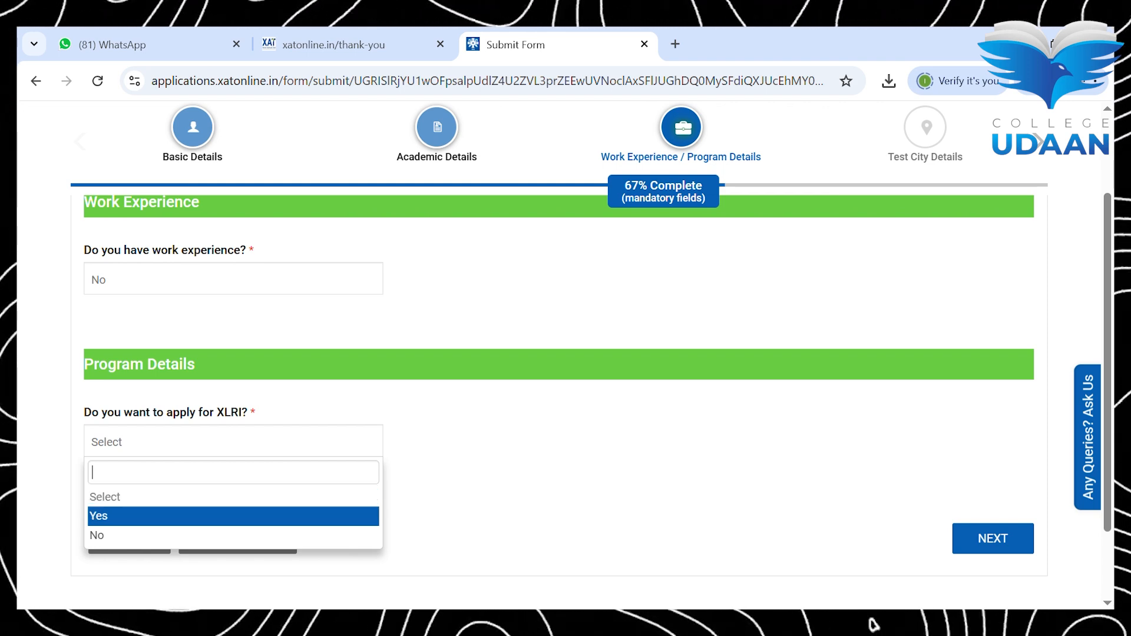
{"action": "key", "text": "Return"}
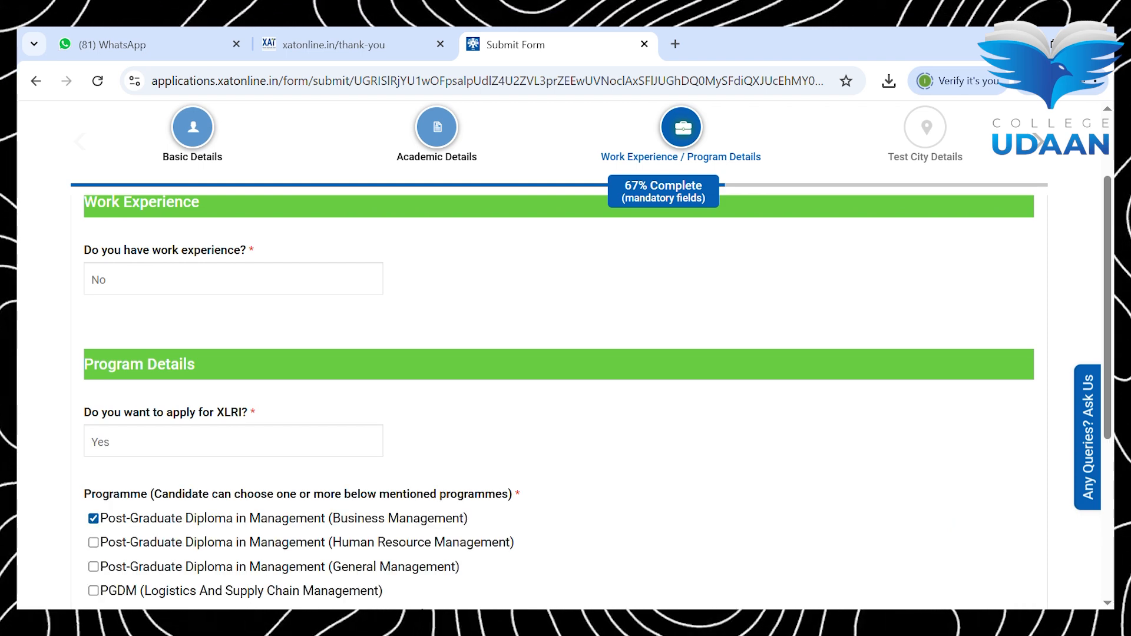
{"action": "scroll", "coordinate": [559, 403], "scroll_direction": "down", "scroll_amount": 1}
{"action": "left_click", "coordinate": [93, 426]}
{"action": "scroll", "coordinate": [558, 380], "scroll_direction": "down", "scroll_amount": 1}
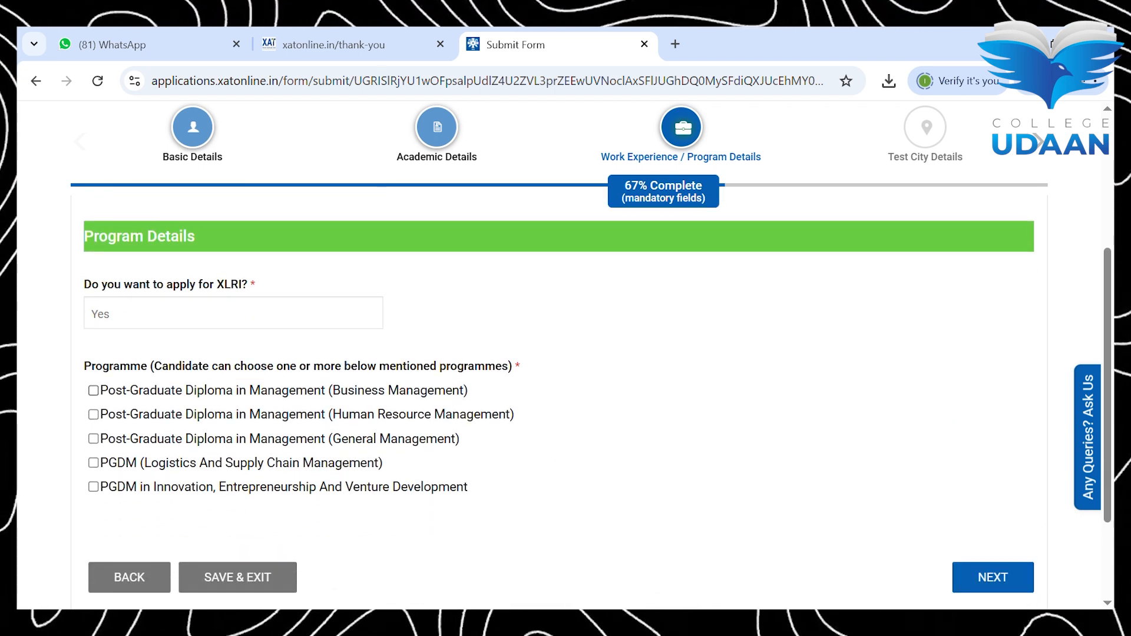
{"action": "left_click", "coordinate": [233, 313]}
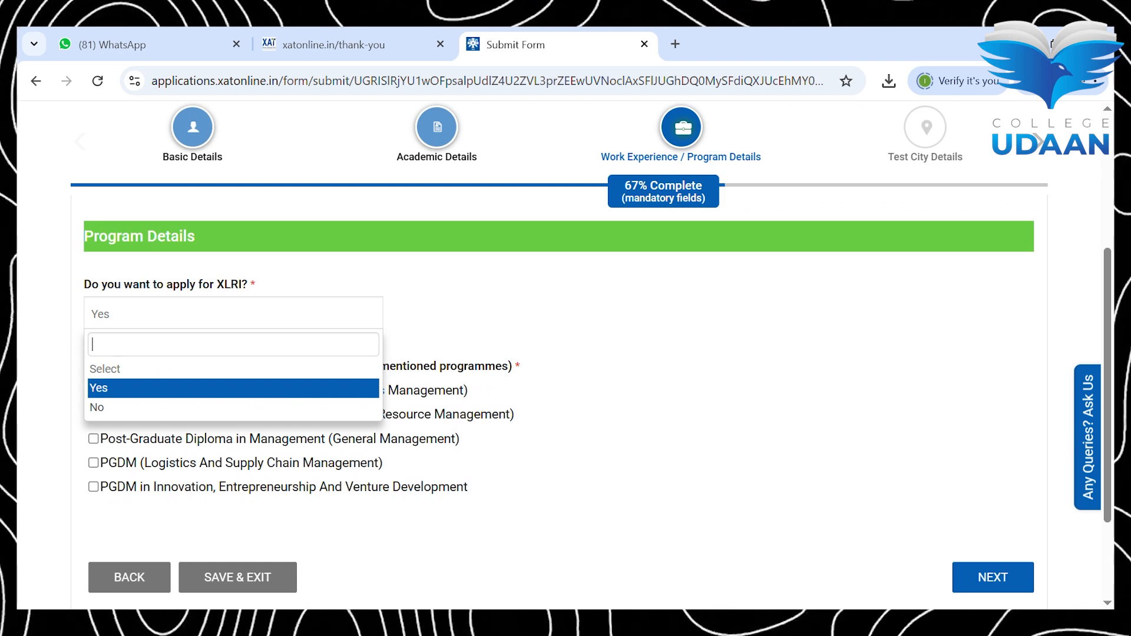
{"action": "left_click", "coordinate": [233, 389]}
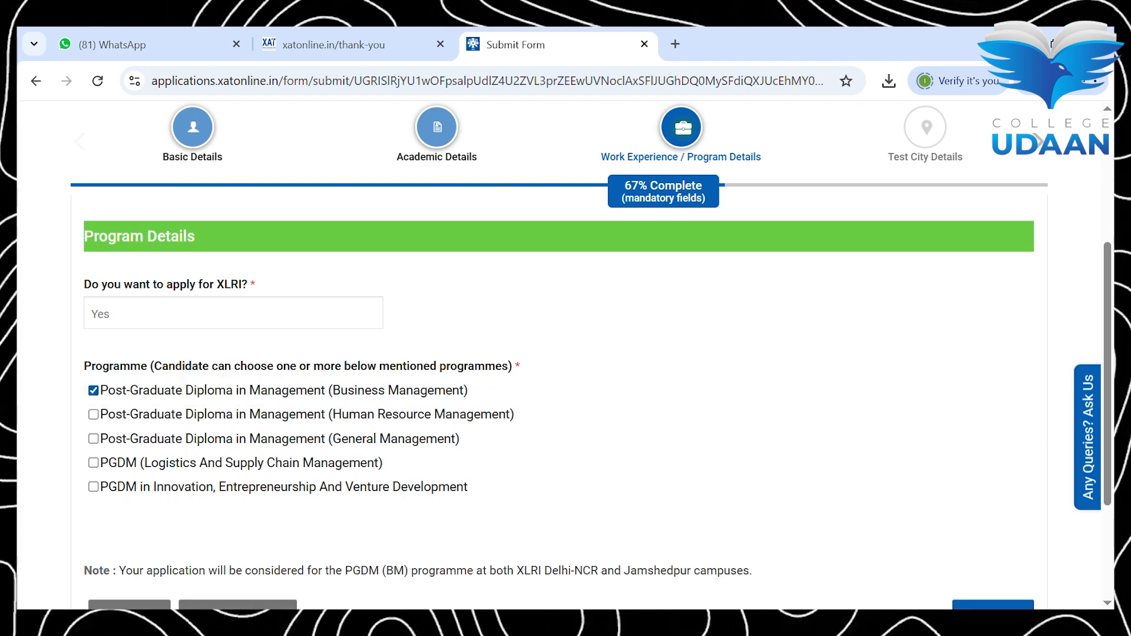
Step: Select only the Human Resource Management programme and save the program details
{"action": "left_click", "coordinate": [94, 415]}
{"action": "scroll", "coordinate": [559, 383], "scroll_direction": "down", "scroll_amount": 1}
{"action": "scroll", "coordinate": [559, 383], "scroll_direction": "up", "scroll_amount": 1}
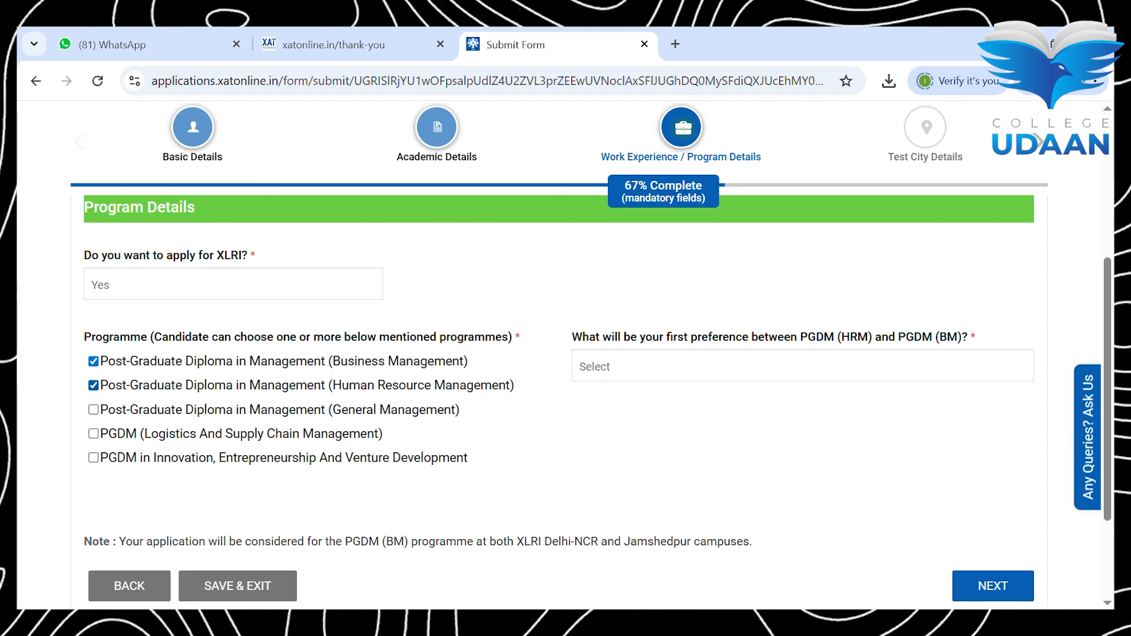
{"action": "left_click", "coordinate": [635, 379]}
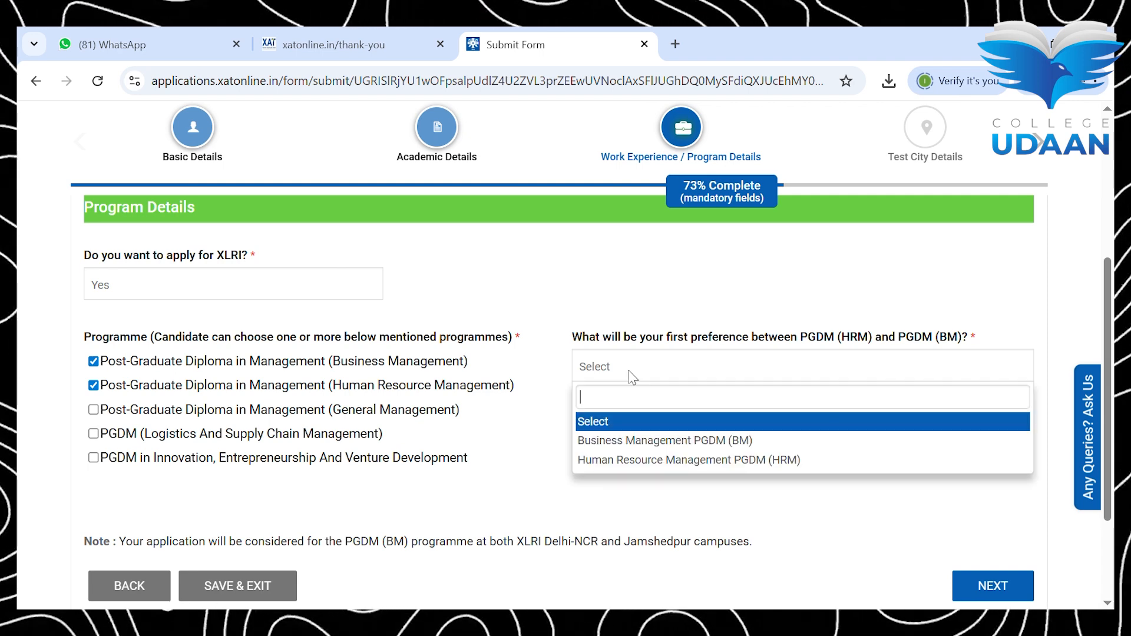
{"action": "left_click", "coordinate": [659, 446]}
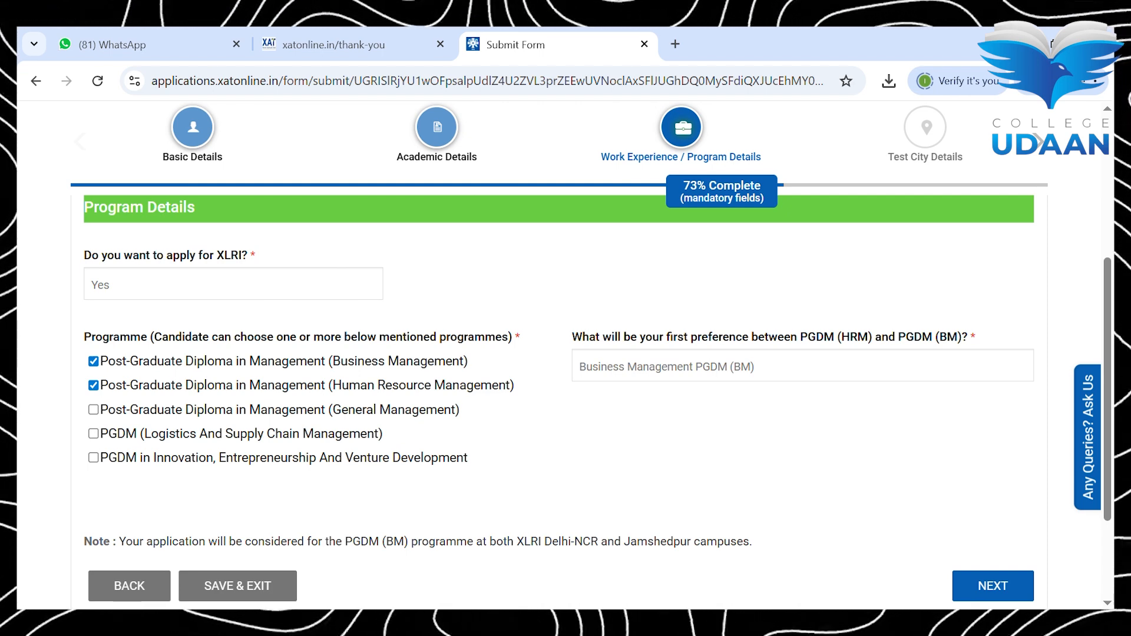
{"action": "left_click", "coordinate": [93, 385]}
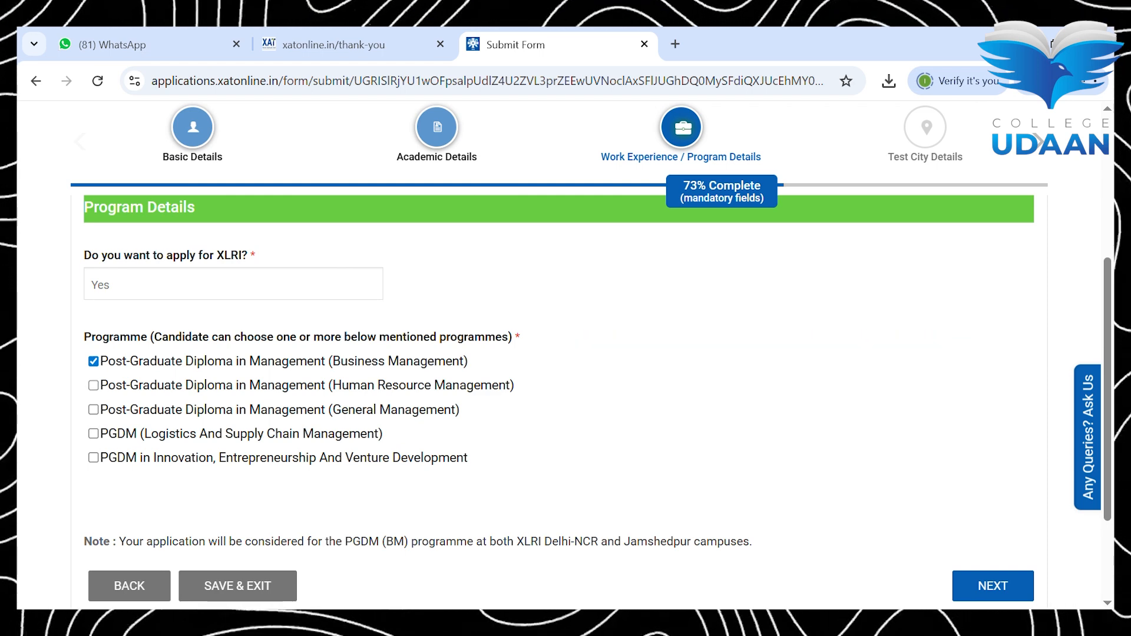
{"action": "left_click", "coordinate": [94, 361]}
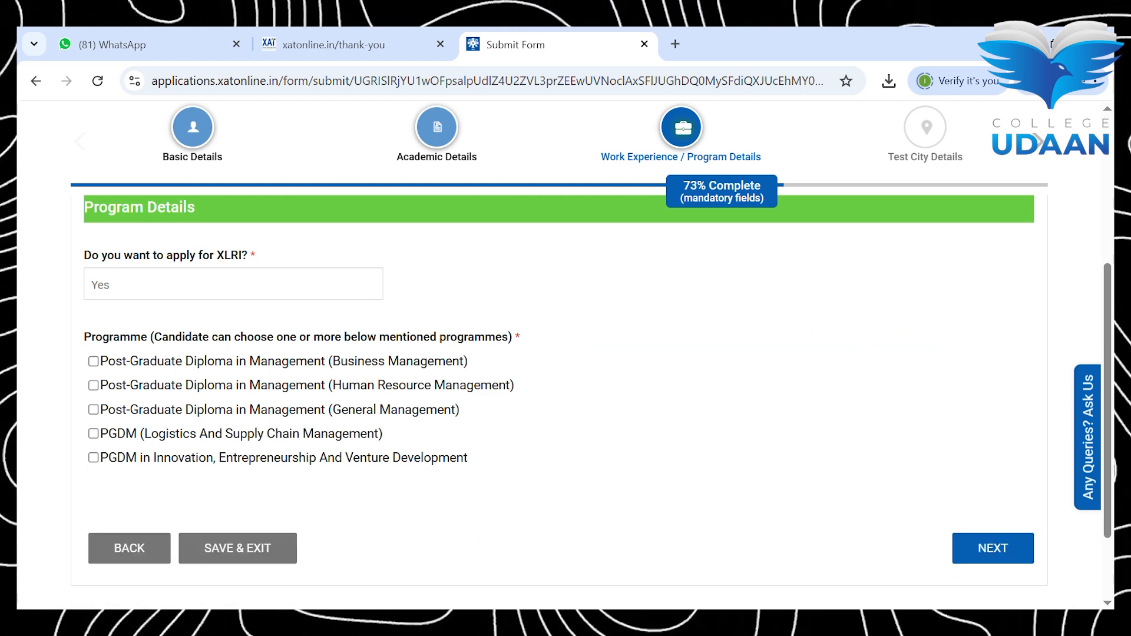
{"action": "left_click", "coordinate": [93, 385]}
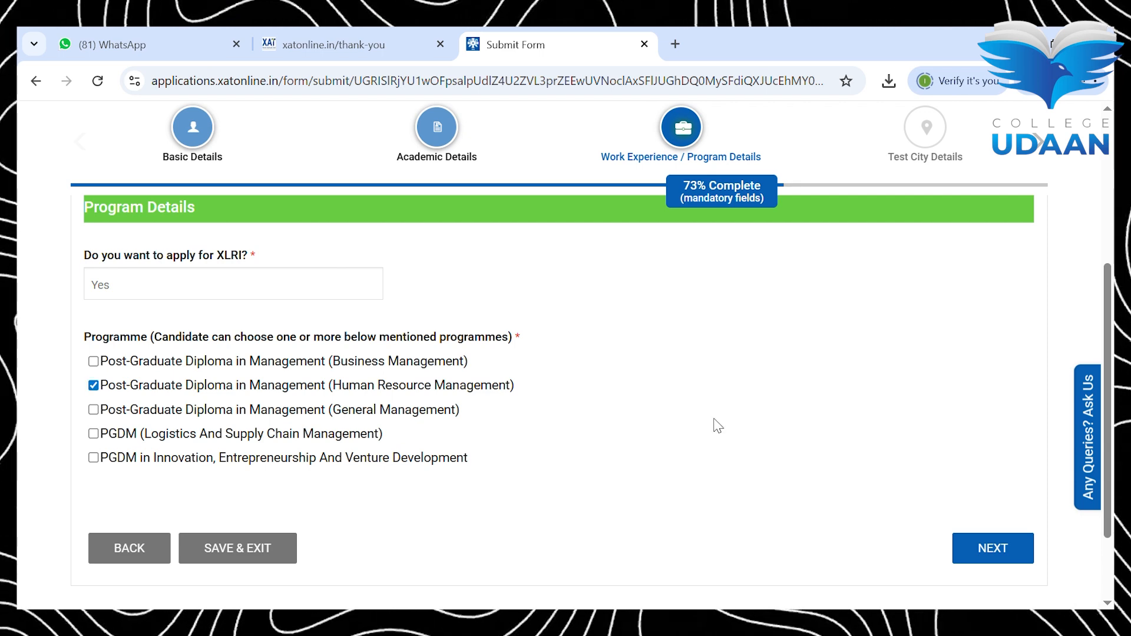
{"action": "left_click", "coordinate": [1011, 547]}
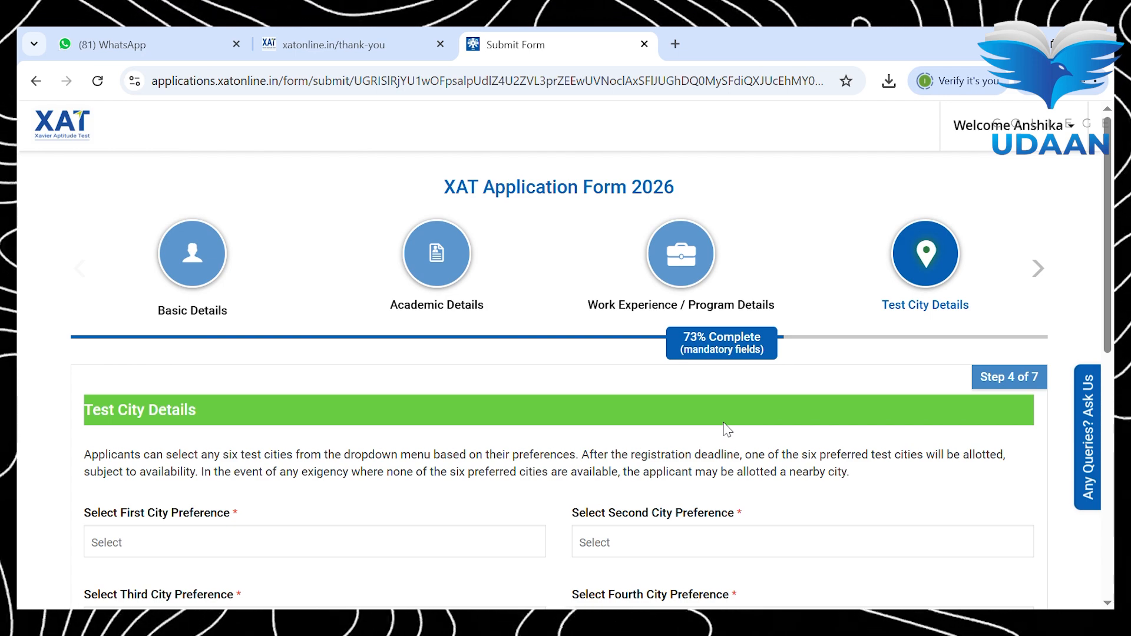
Step: Choose Agra, ALIGARH and Amritsar as the first three test city preferences
{"action": "scroll", "coordinate": [729, 430], "scroll_direction": "down", "scroll_amount": 3}
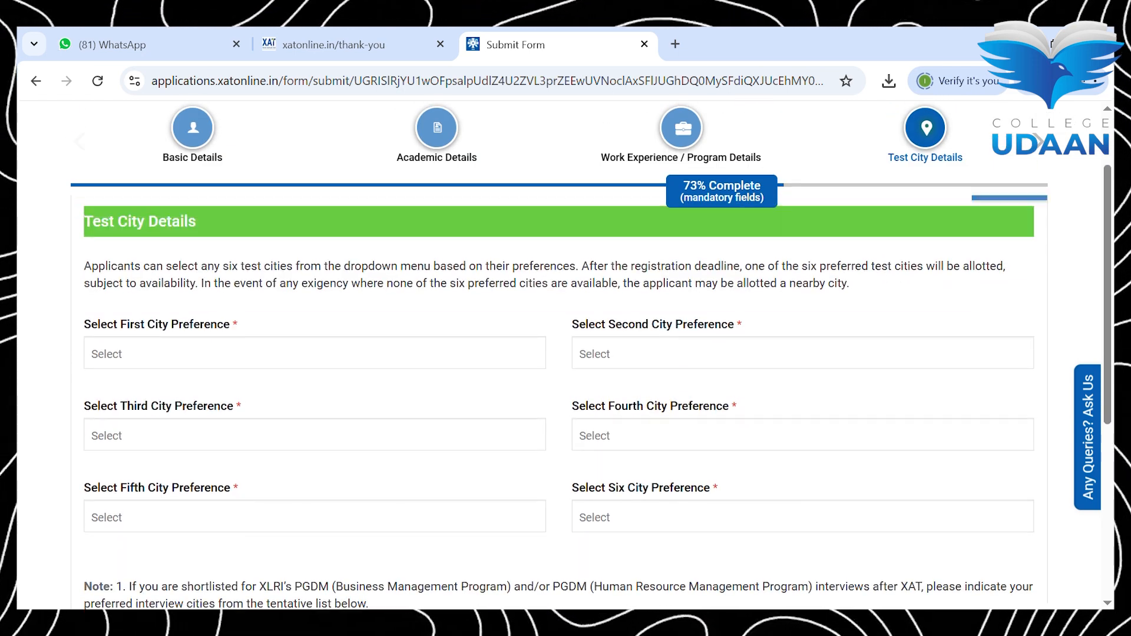
{"action": "scroll", "coordinate": [728, 430], "scroll_direction": "down", "scroll_amount": 2}
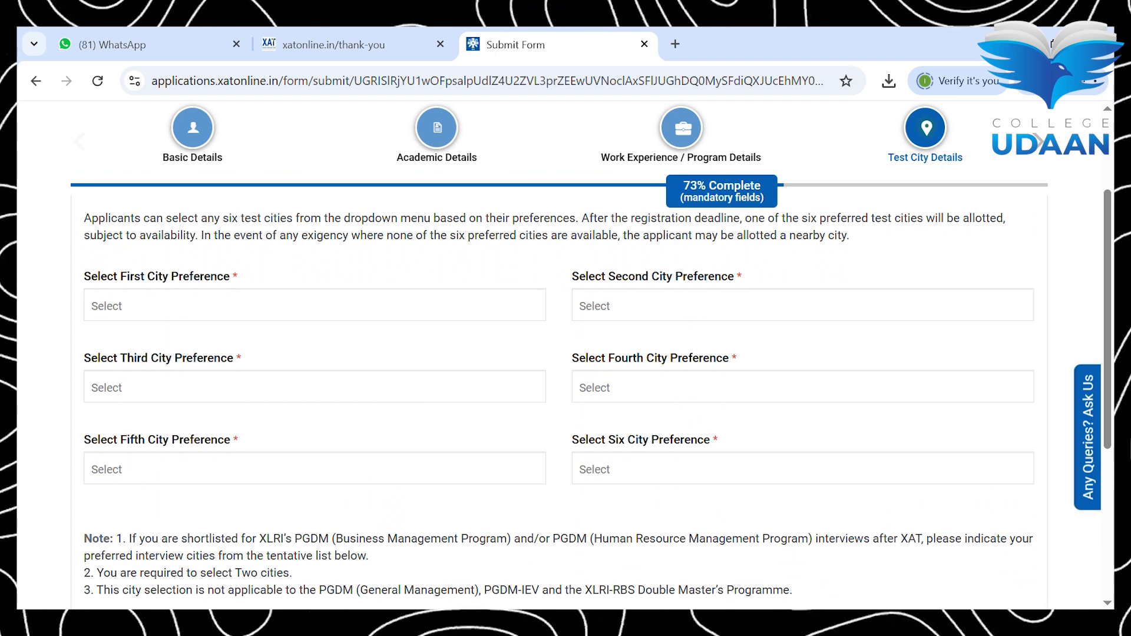
{"action": "left_click", "coordinate": [314, 305]}
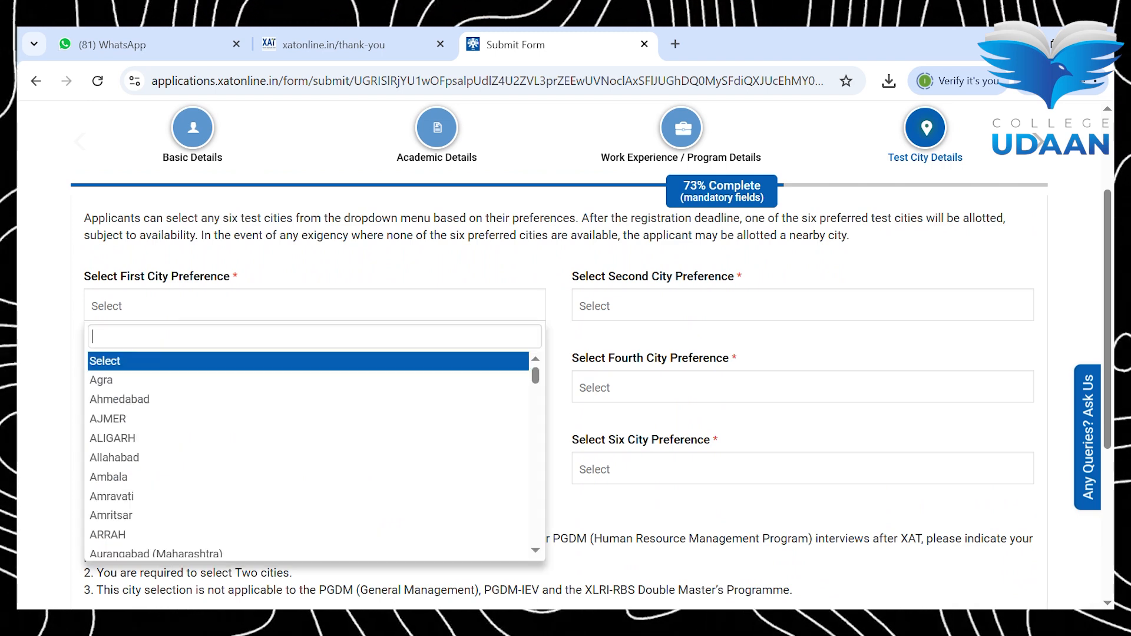
{"action": "left_click", "coordinate": [315, 381]}
{"action": "left_click", "coordinate": [314, 386]}
{"action": "left_click", "coordinate": [802, 306]}
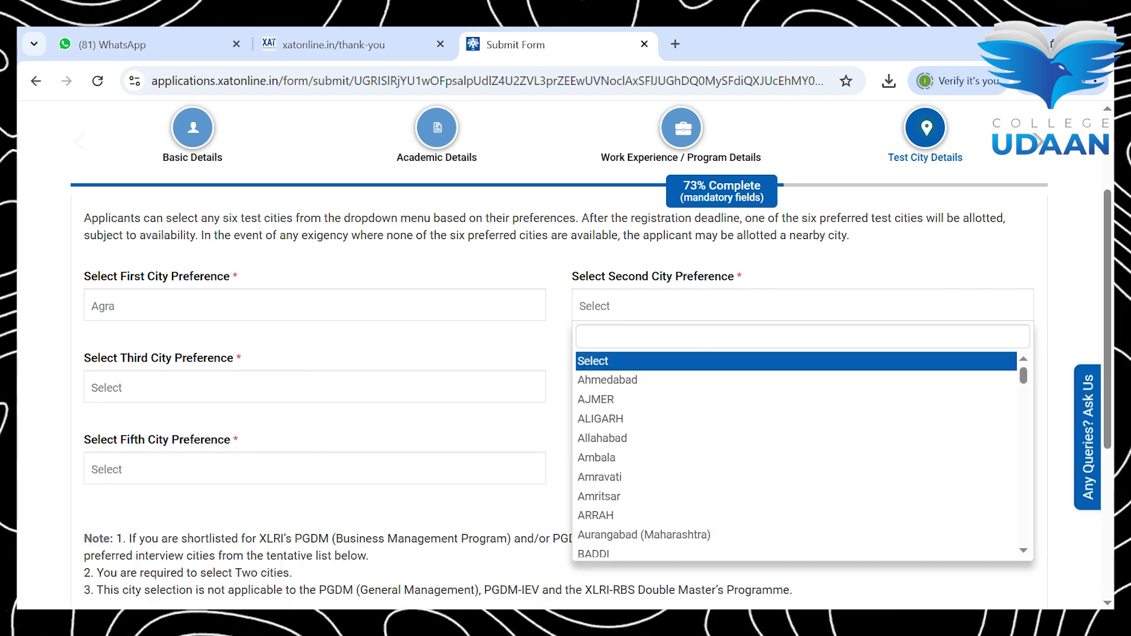
{"action": "left_click", "coordinate": [601, 419]}
{"action": "left_click", "coordinate": [315, 387]}
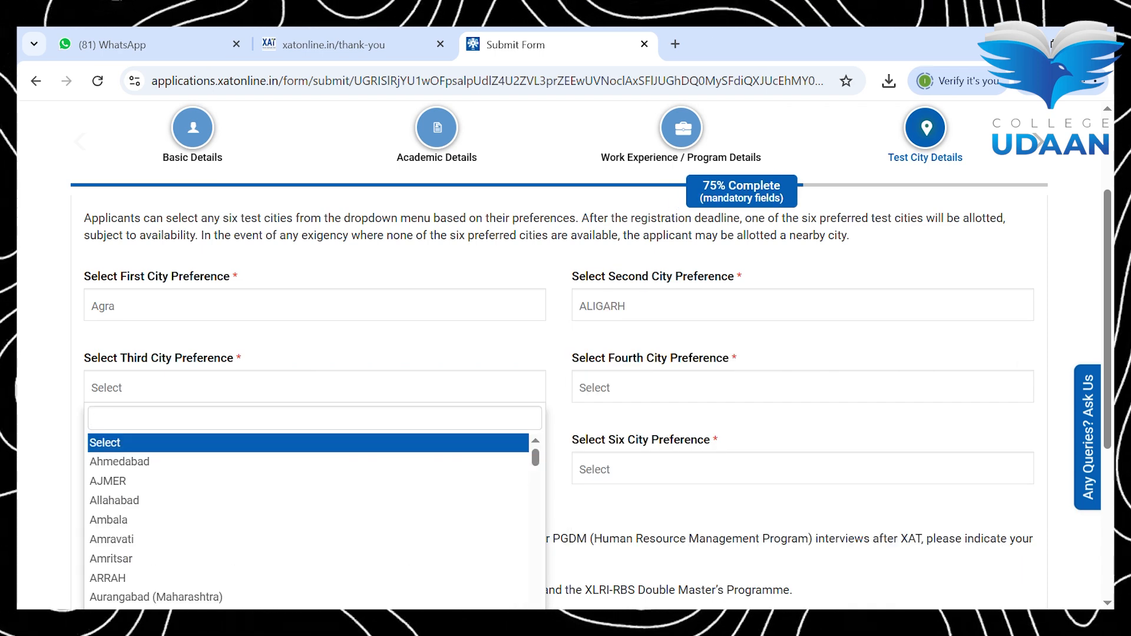
{"action": "left_click", "coordinate": [111, 558]}
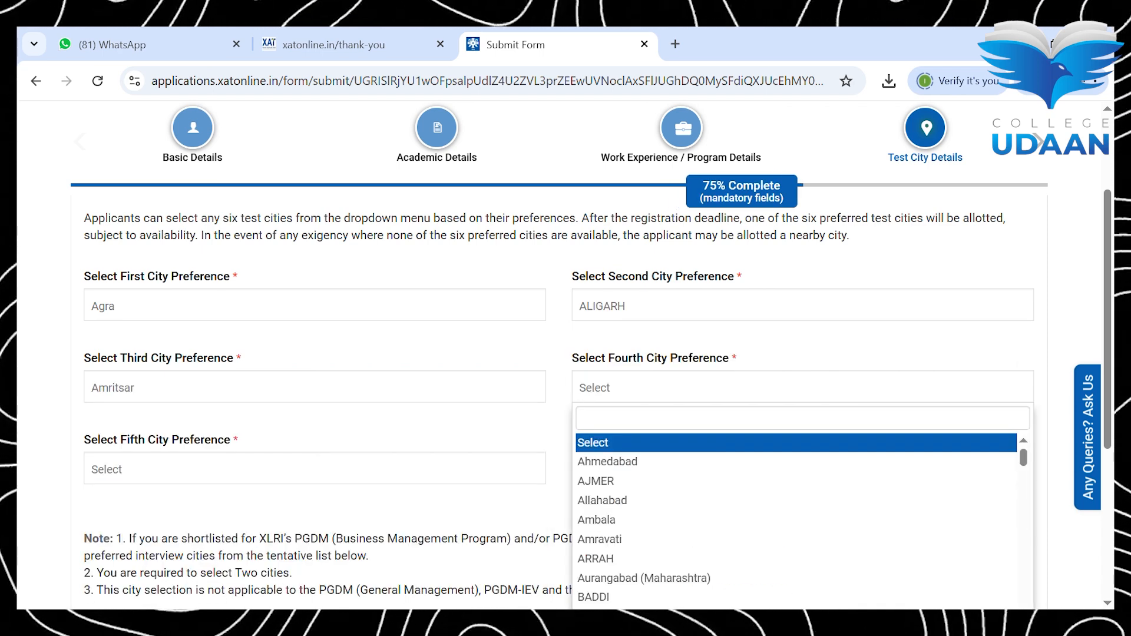
Step: Choose Bengaluru, AJMER and BALASORE as the fourth to sixth test cities
{"action": "scroll", "coordinate": [625, 559], "scroll_direction": "down", "scroll_amount": 1}
{"action": "left_click", "coordinate": [613, 571]}
{"action": "left_click", "coordinate": [315, 469]}
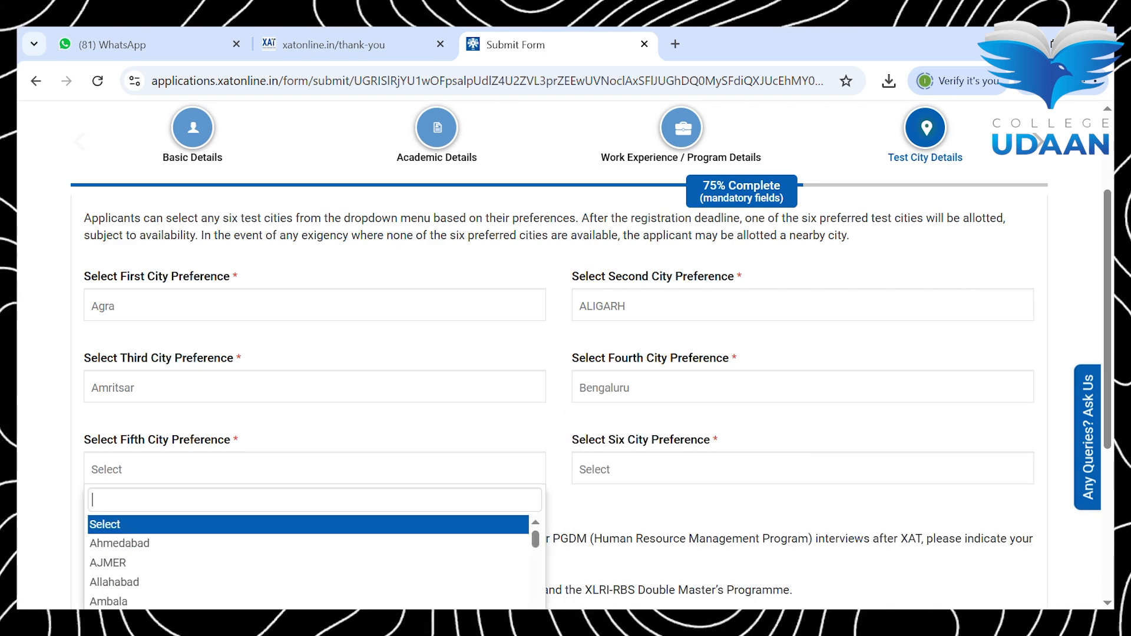
{"action": "left_click", "coordinate": [107, 563]}
{"action": "left_click", "coordinate": [631, 470]}
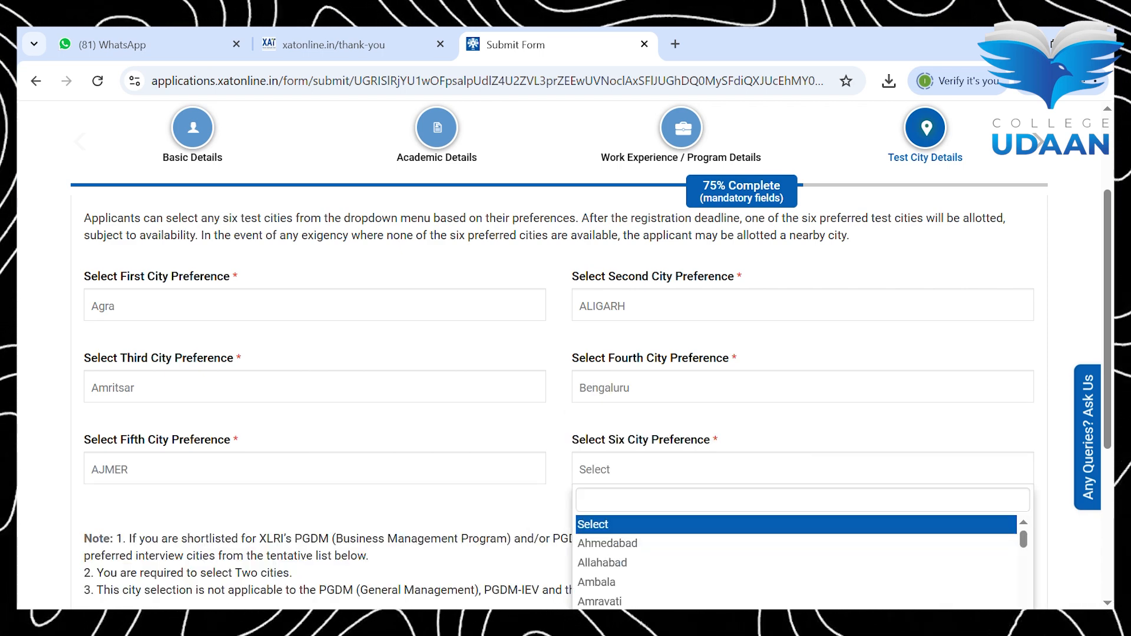
{"action": "scroll", "coordinate": [625, 581], "scroll_direction": "down", "scroll_amount": 2}
{"action": "left_click", "coordinate": [613, 550]}
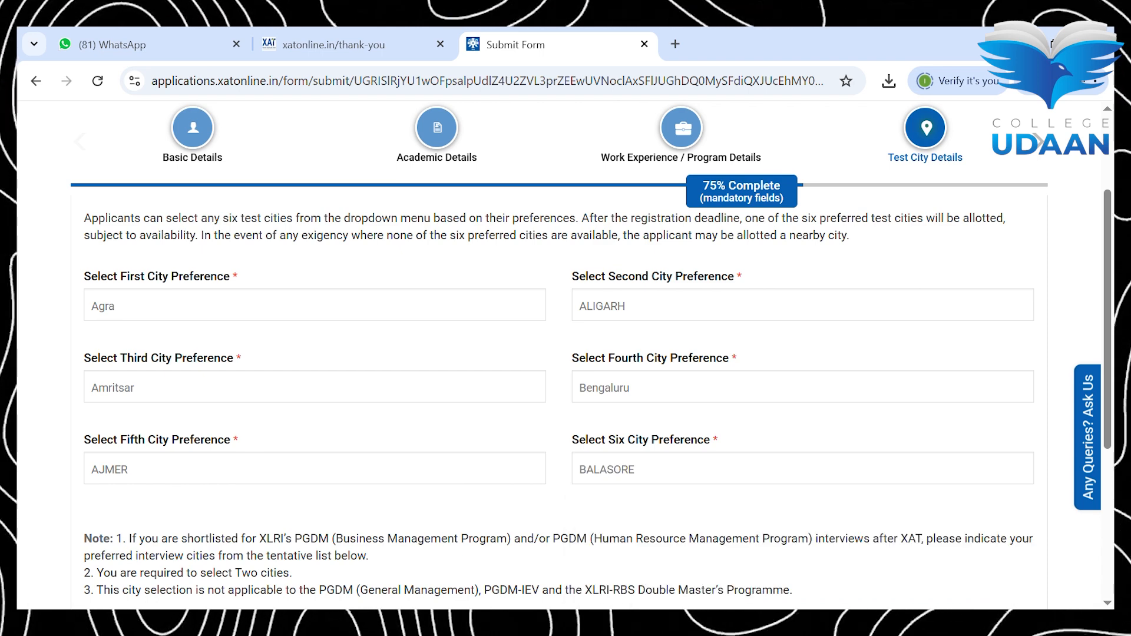
{"action": "scroll", "coordinate": [559, 383], "scroll_direction": "down", "scroll_amount": 3}
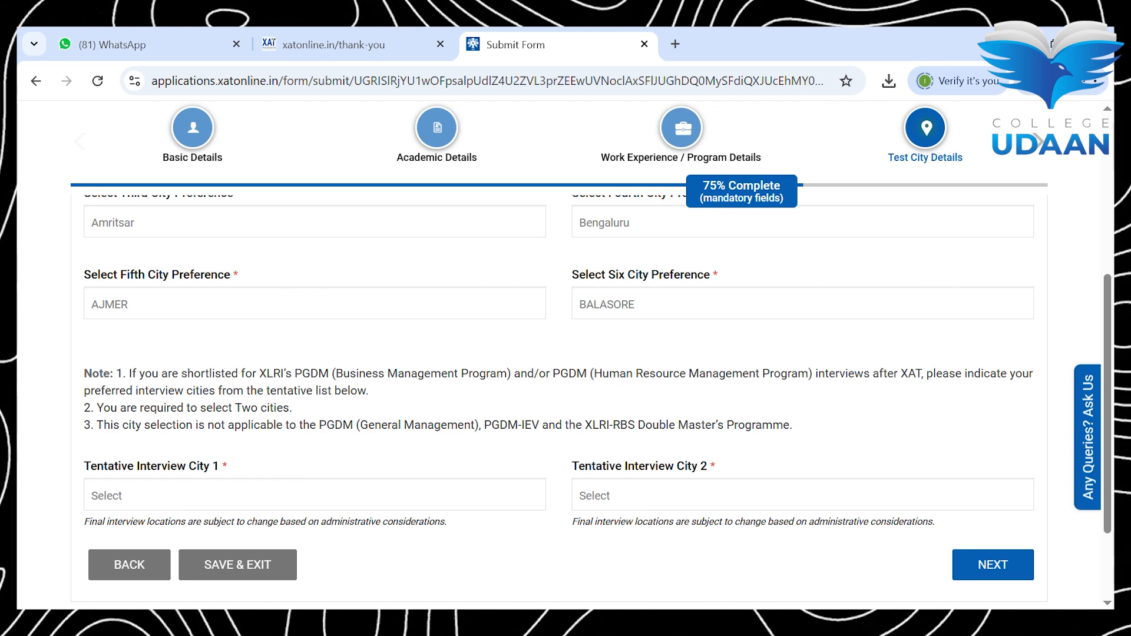
Step: Pick Delhi and Mumbai as interview cities and save the city details
{"action": "left_click", "coordinate": [315, 495]}
{"action": "scroll", "coordinate": [315, 551], "scroll_direction": "down", "scroll_amount": 1}
{"action": "left_click", "coordinate": [315, 551]}
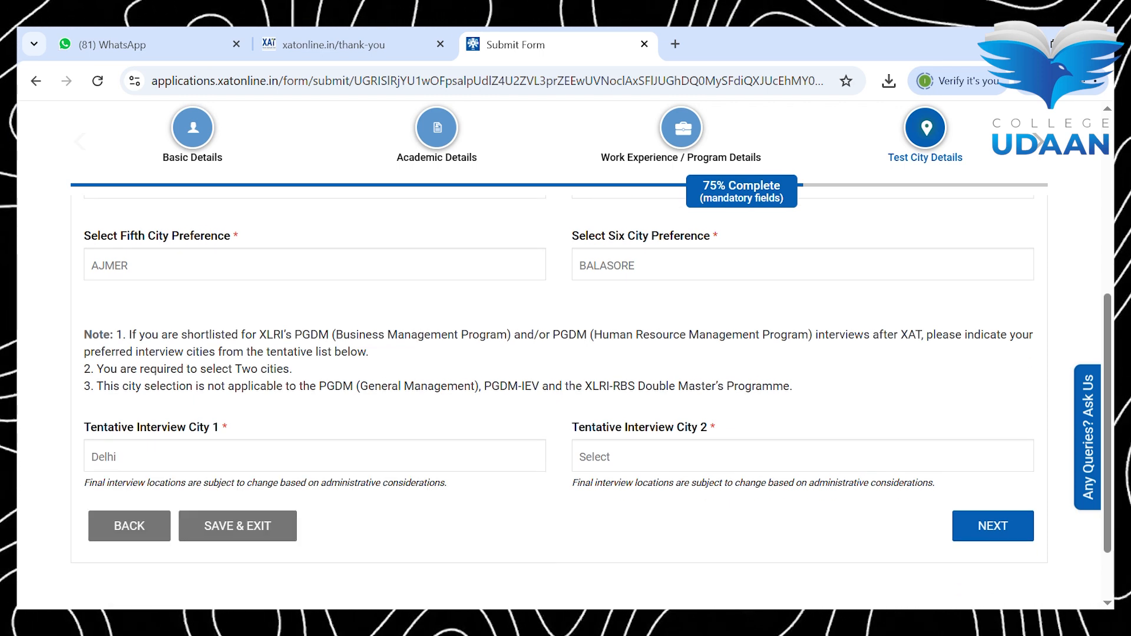
{"action": "left_click", "coordinate": [802, 457]}
{"action": "scroll", "coordinate": [803, 569], "scroll_direction": "down", "scroll_amount": 1}
{"action": "left_click", "coordinate": [802, 527]}
{"action": "scroll", "coordinate": [566, 354], "scroll_direction": "up", "scroll_amount": 1}
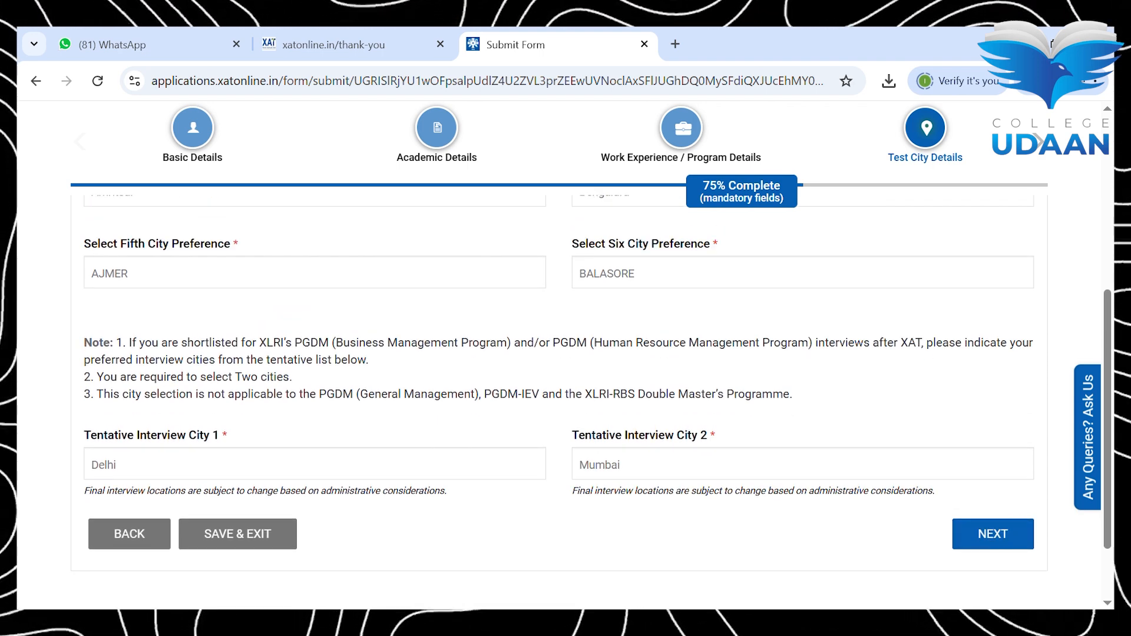
{"action": "left_click", "coordinate": [993, 535]}
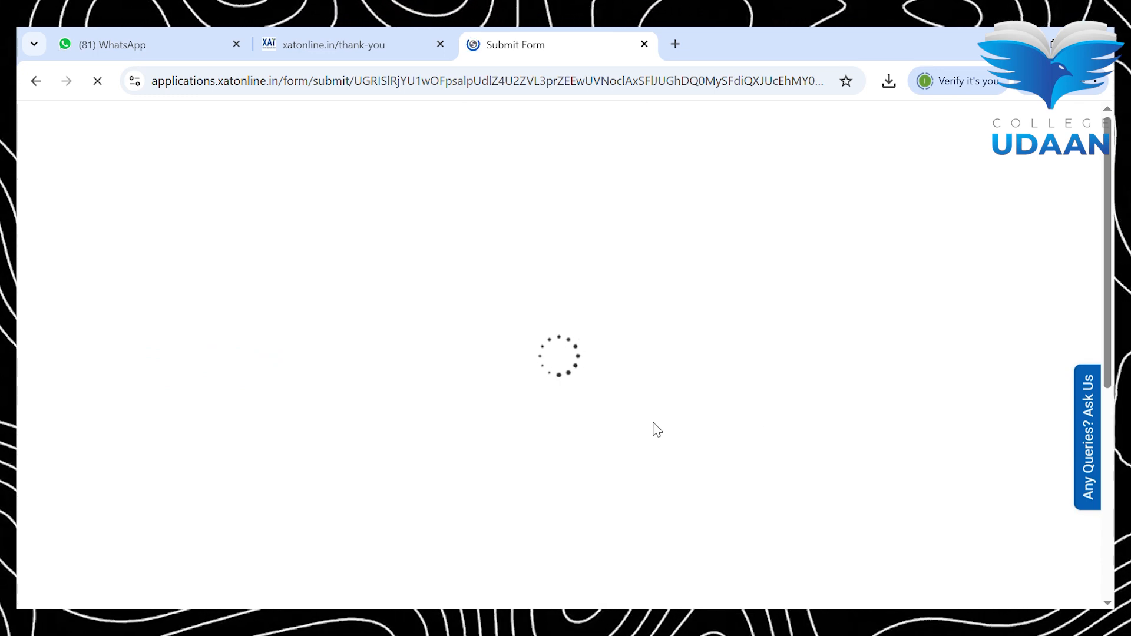
Step: Upload the signature image file next to the existing photograph
{"action": "scroll", "coordinate": [655, 426], "scroll_direction": "down", "scroll_amount": 3}
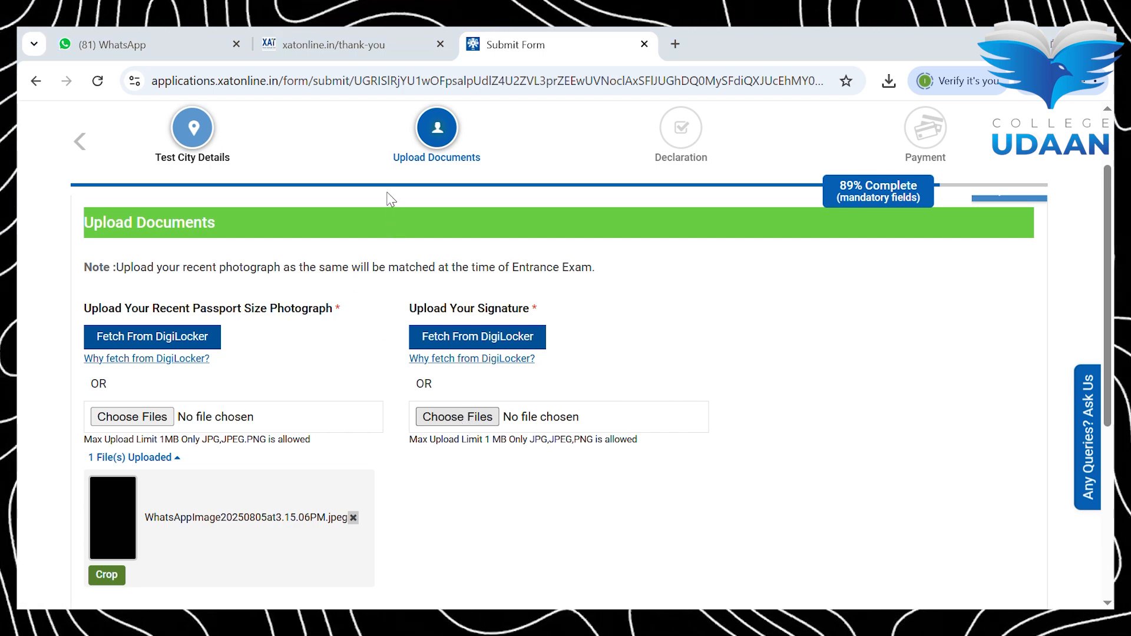
{"action": "left_click", "coordinate": [439, 417]}
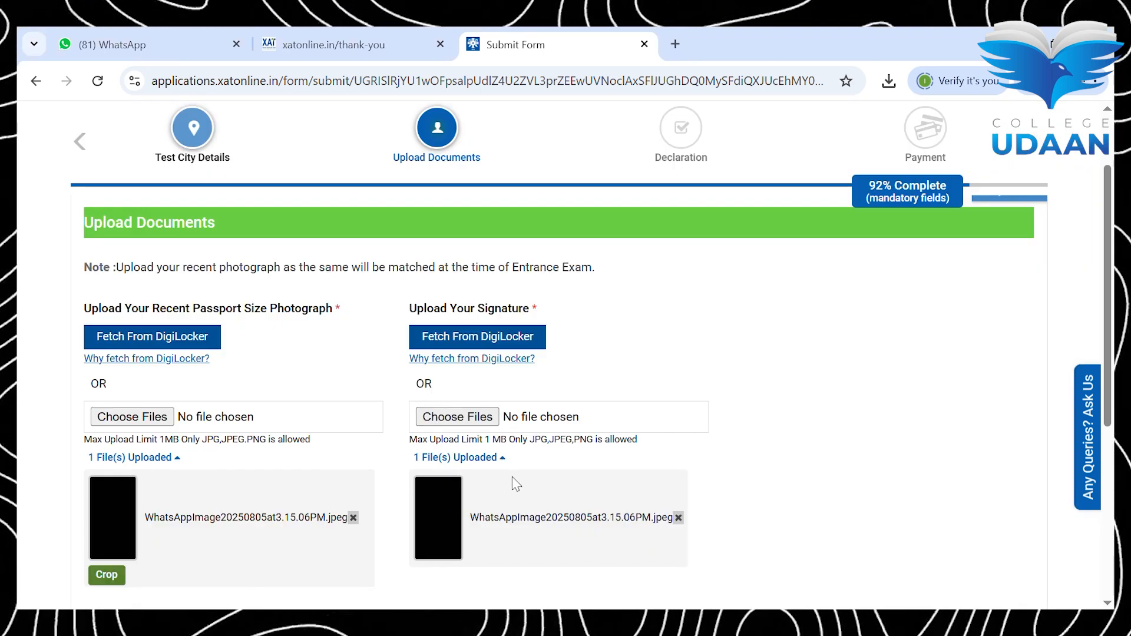
{"action": "scroll", "coordinate": [147, 412], "scroll_direction": "down", "scroll_amount": 4}
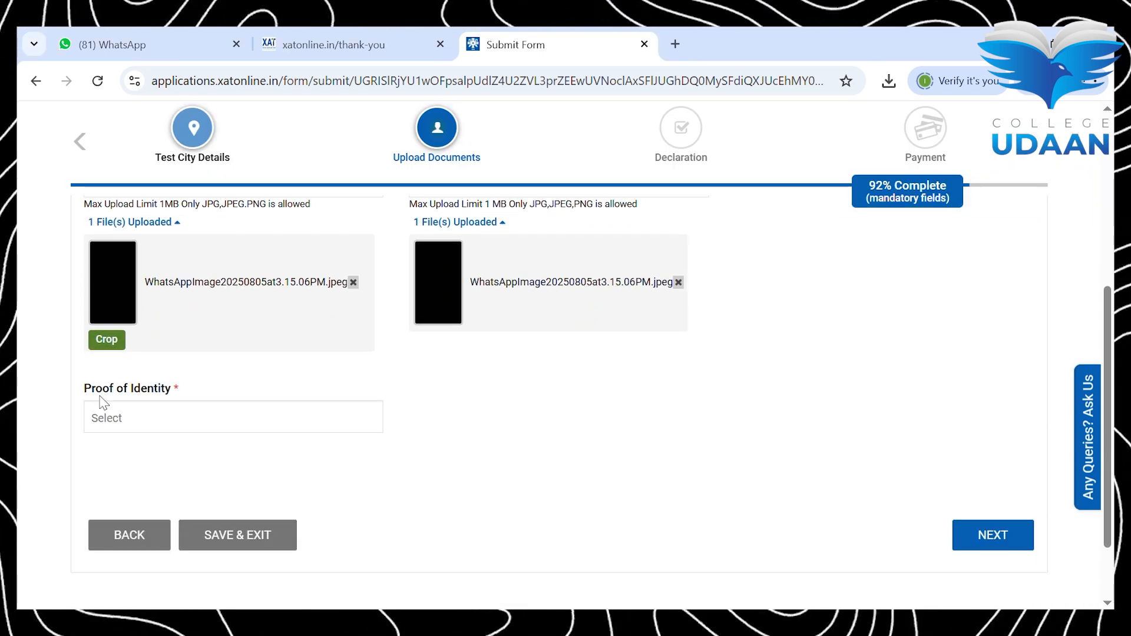
{"action": "left_click", "coordinate": [156, 414]}
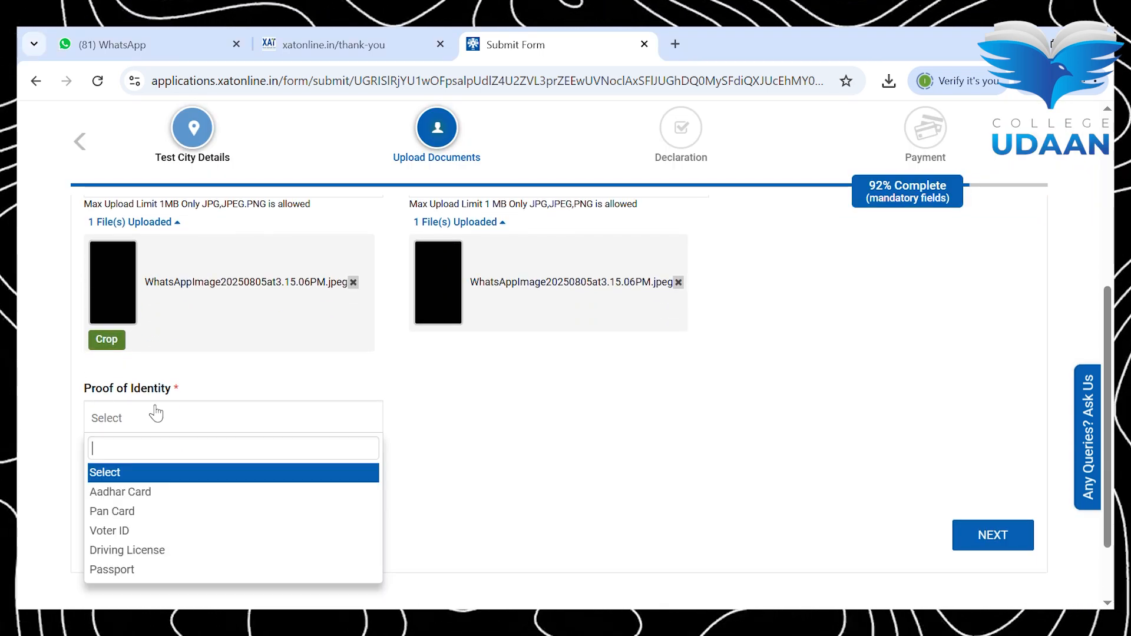
Step: Select Aadhar Card as proof of identity and enter the Aadhaar number
{"action": "left_click", "coordinate": [168, 495]}
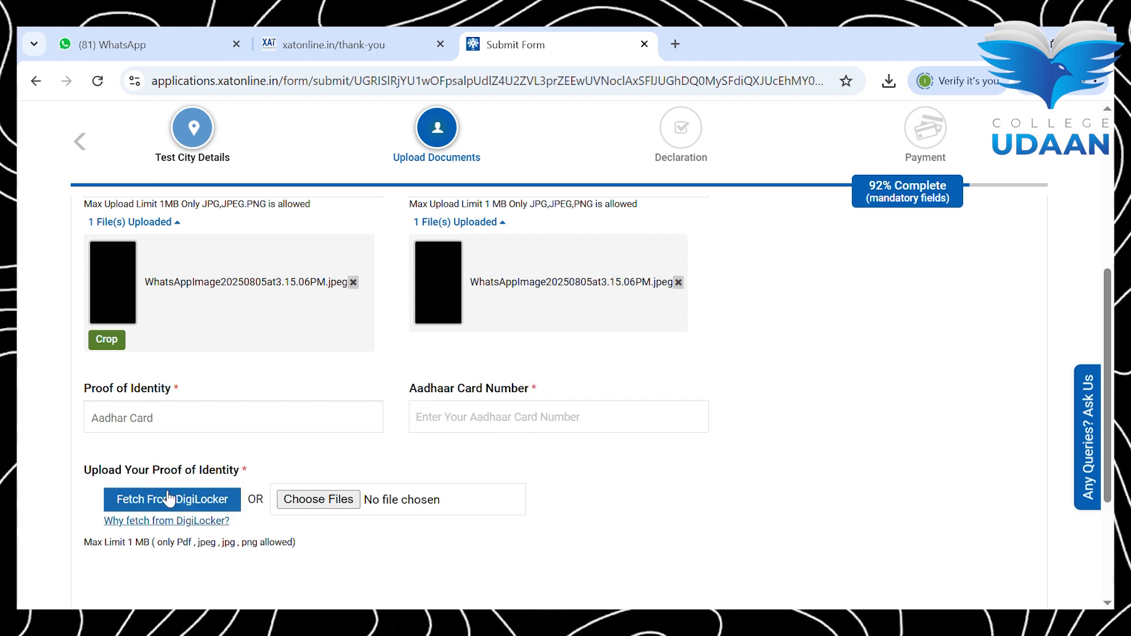
{"action": "left_click", "coordinate": [490, 421]}
{"action": "type", "text": "0000"}
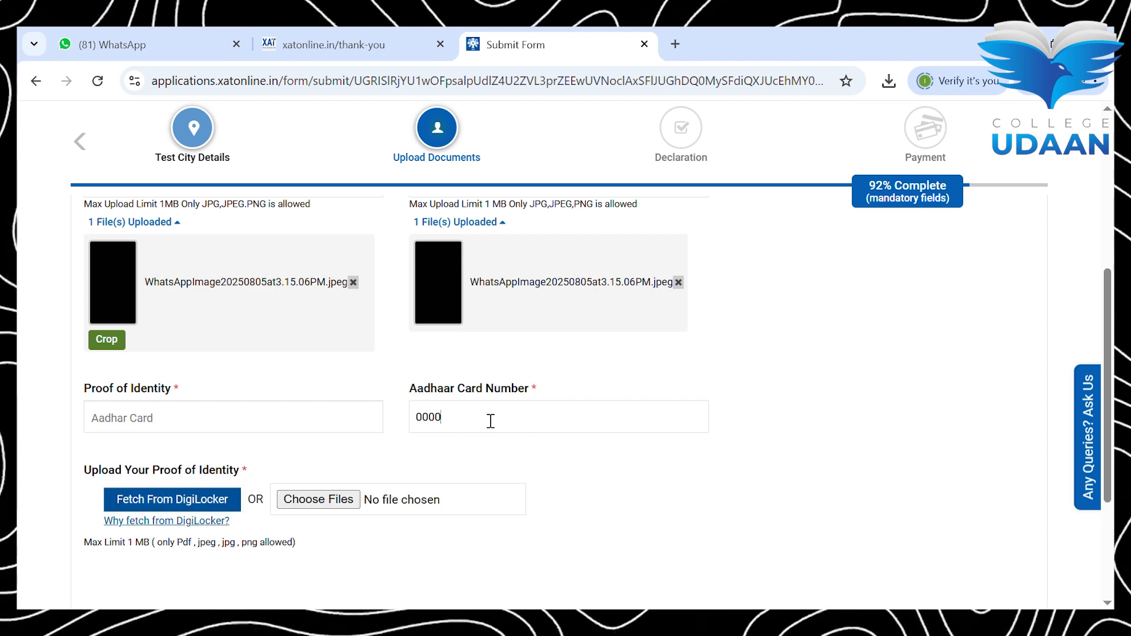
{"action": "type", "text": "00000000"}
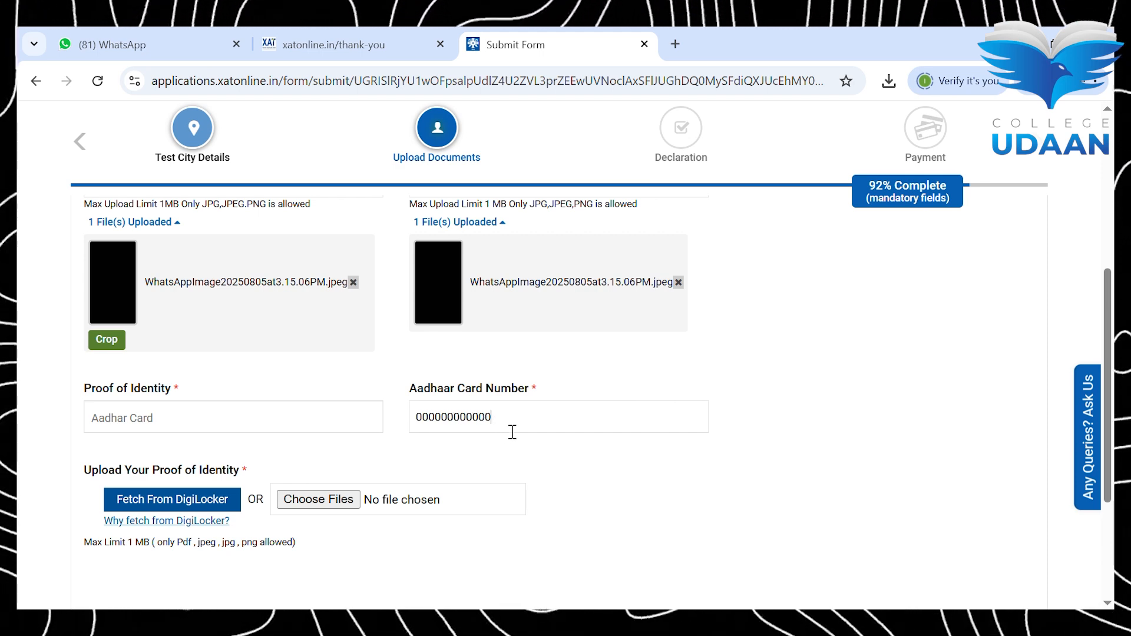
Step: Upload the identity document image and save the documents step
{"action": "left_click", "coordinate": [340, 501]}
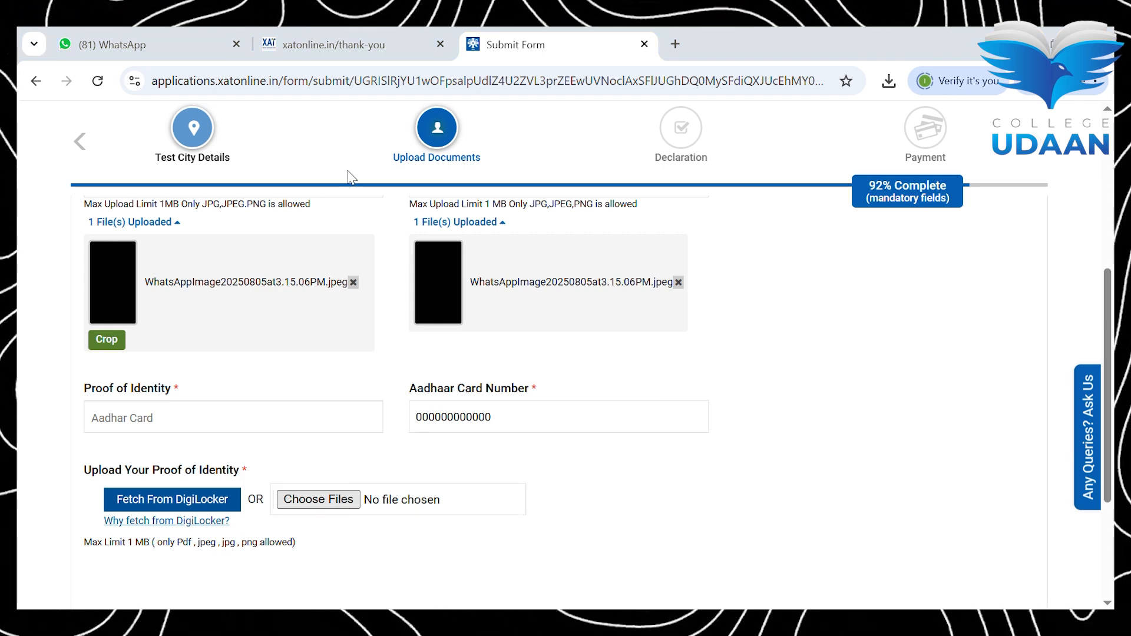
{"action": "left_click", "coordinate": [432, 402]}
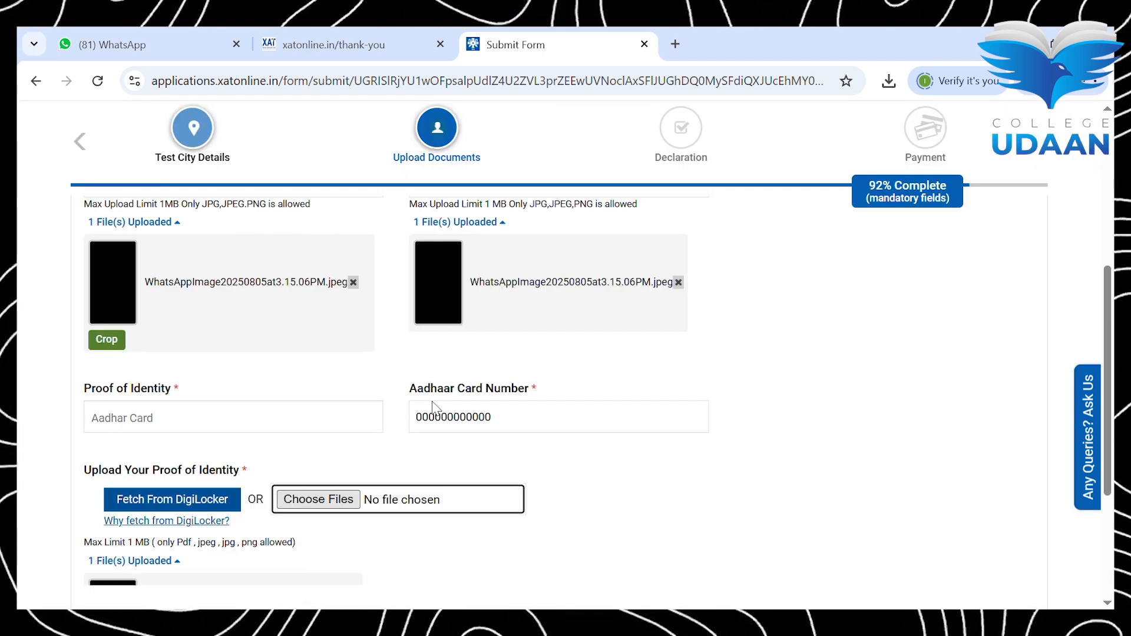
{"action": "scroll", "coordinate": [432, 406], "scroll_direction": "down", "scroll_amount": 5}
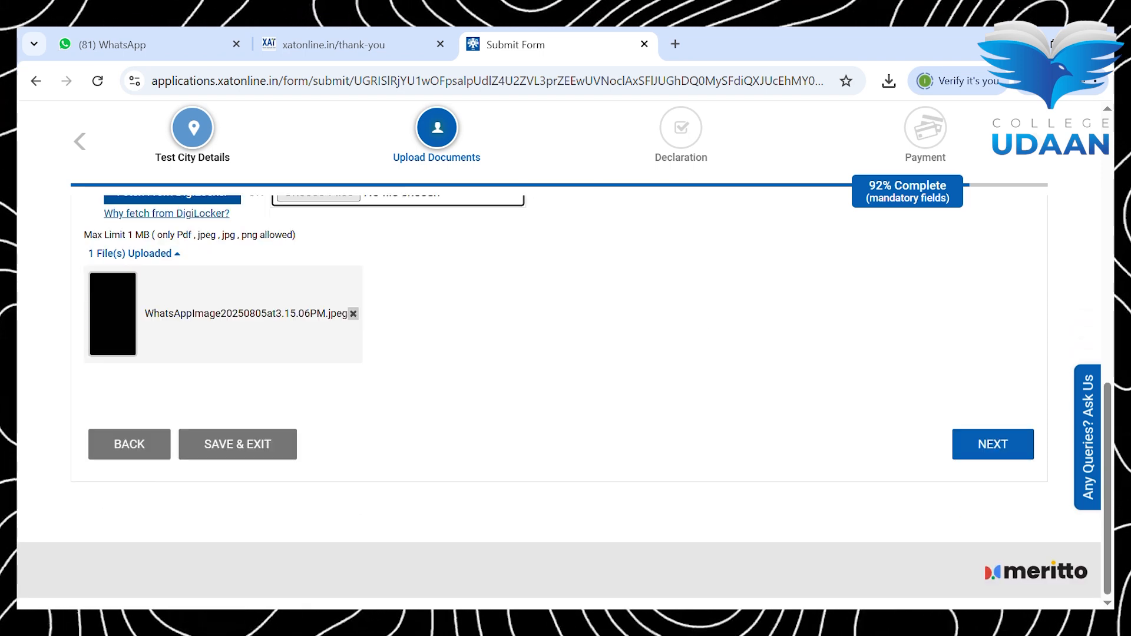
{"action": "left_click", "coordinate": [994, 444]}
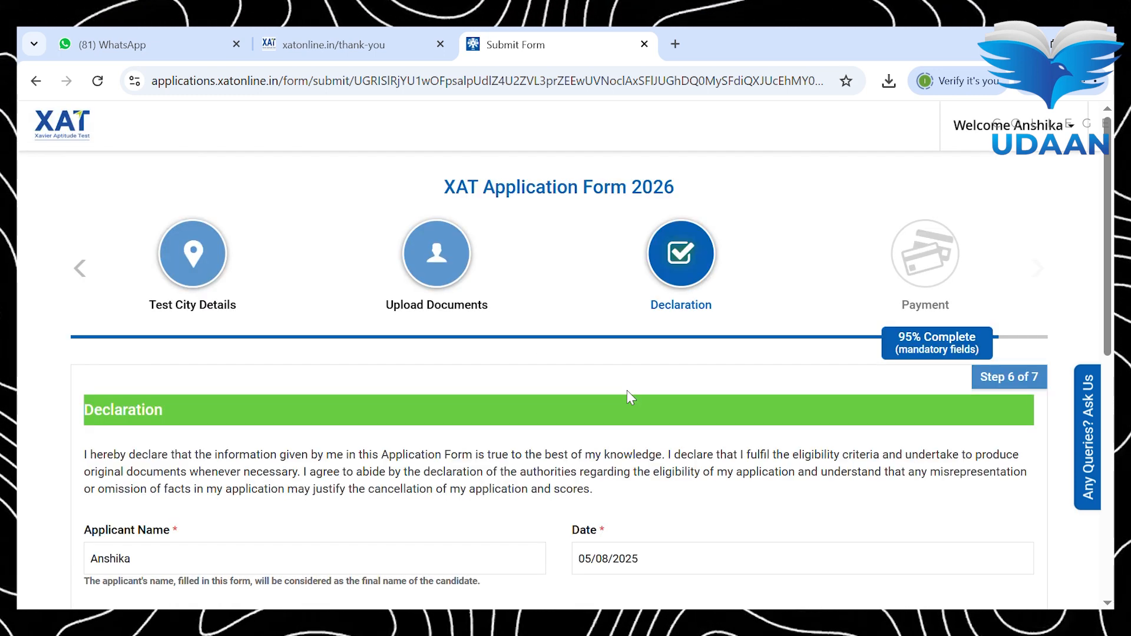
Step: Accept the declaration and continue to the ₹2400 payment review page
{"action": "scroll", "coordinate": [627, 392], "scroll_direction": "down", "scroll_amount": 3}
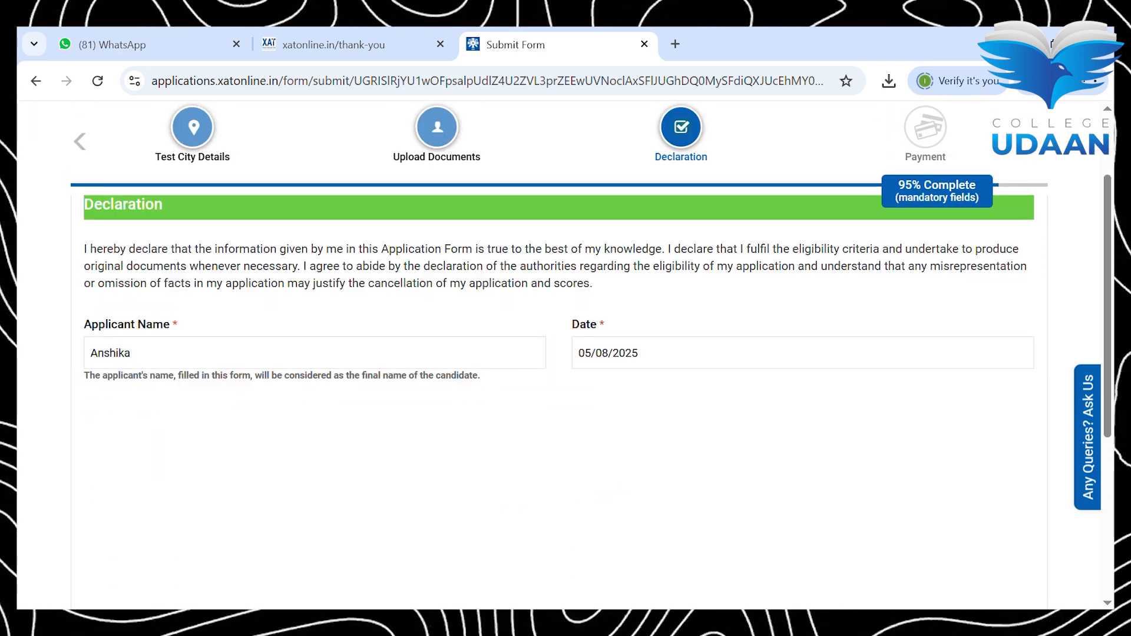
{"action": "scroll", "coordinate": [565, 353], "scroll_direction": "down", "scroll_amount": 5}
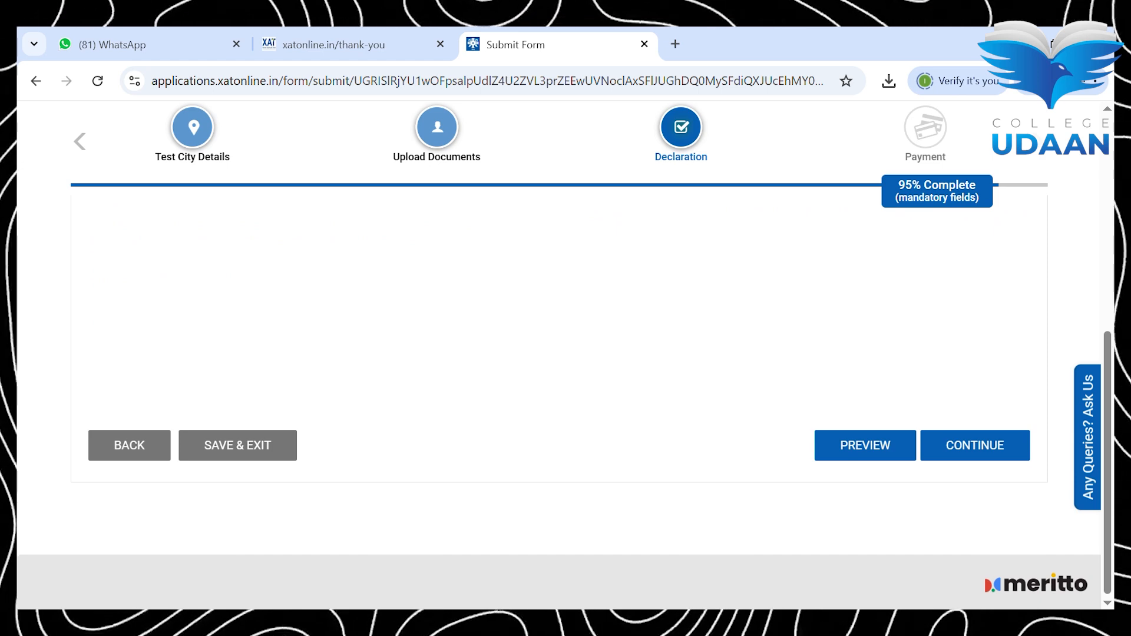
{"action": "left_click", "coordinate": [865, 446]}
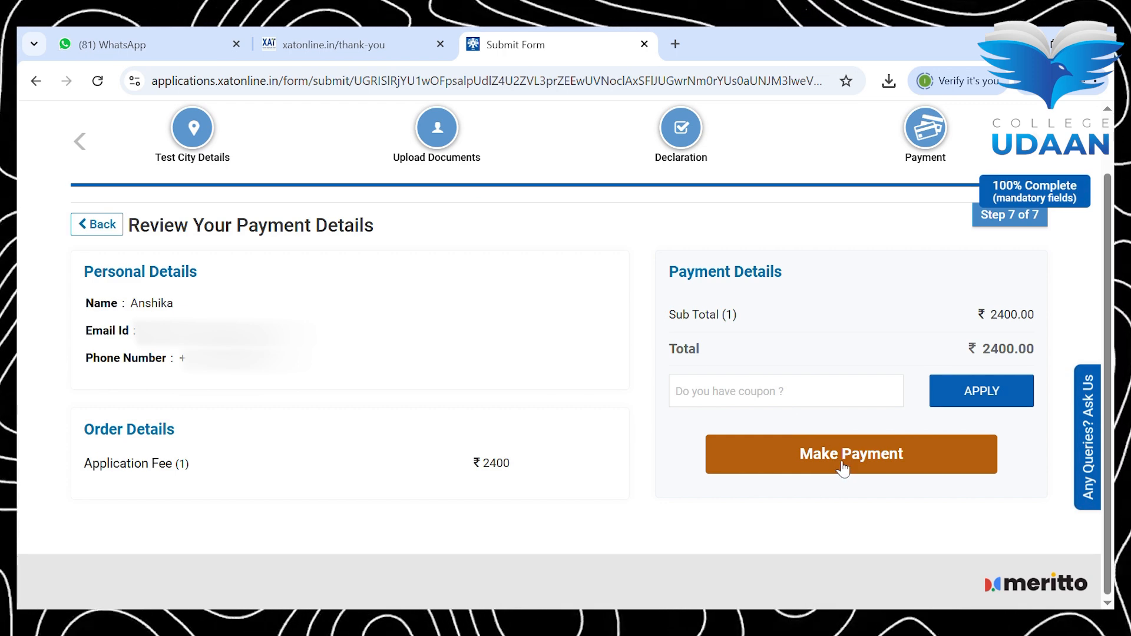
Step: Start the ₹2,400 payment to show Razorpay's UPI, Cards, EMI and Netbanking options
{"action": "left_click", "coordinate": [842, 467]}
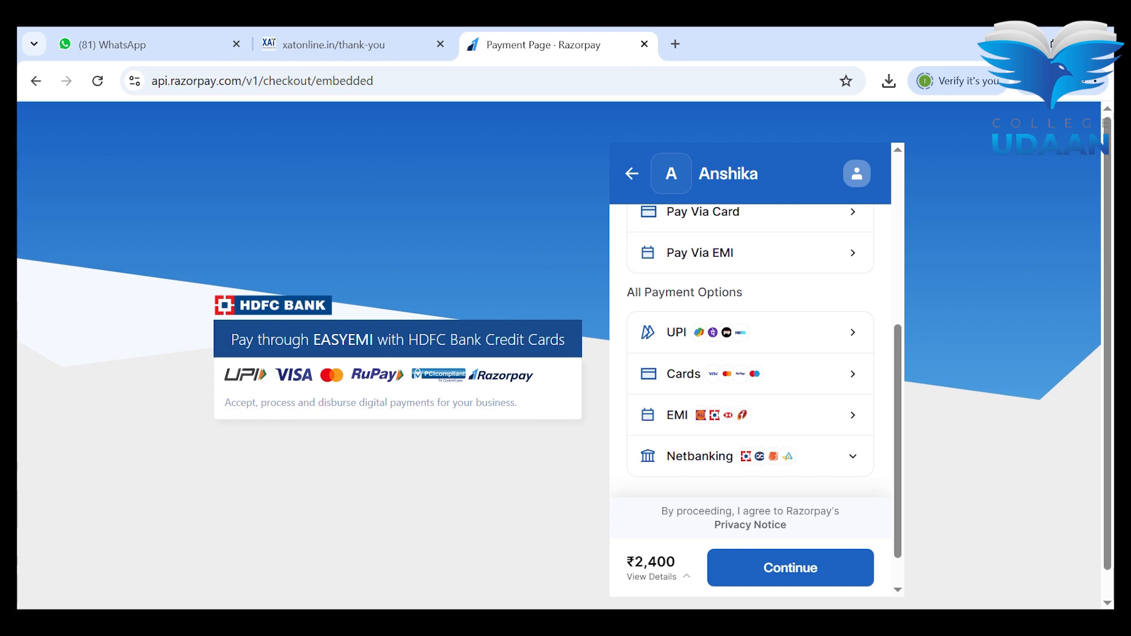
{"action": "scroll", "coordinate": [750, 354], "scroll_direction": "down", "scroll_amount": 1}
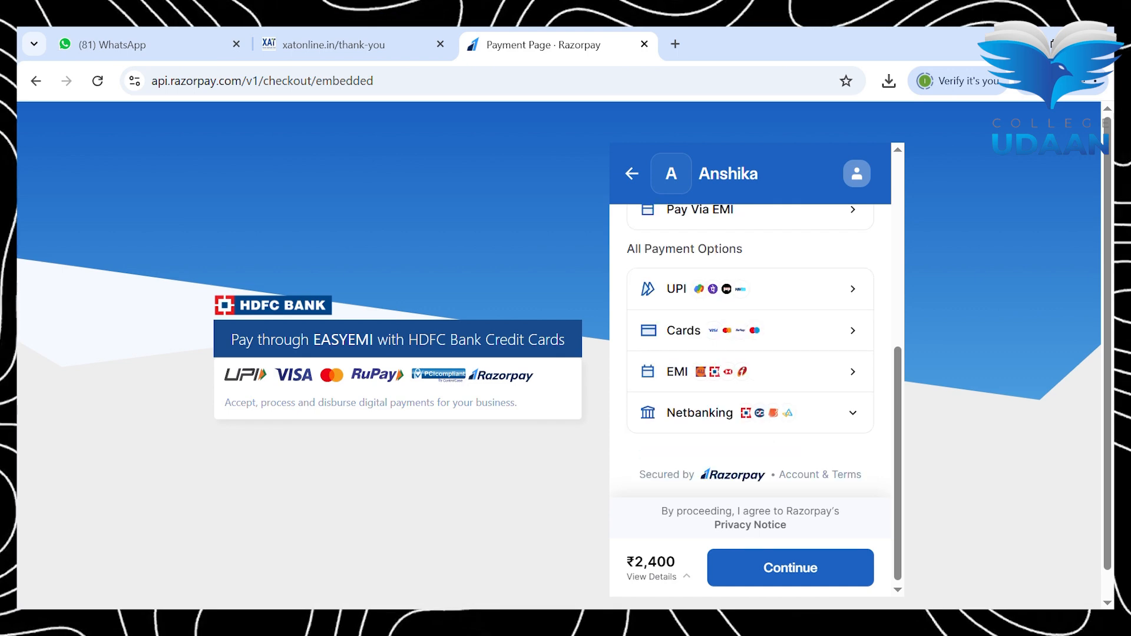